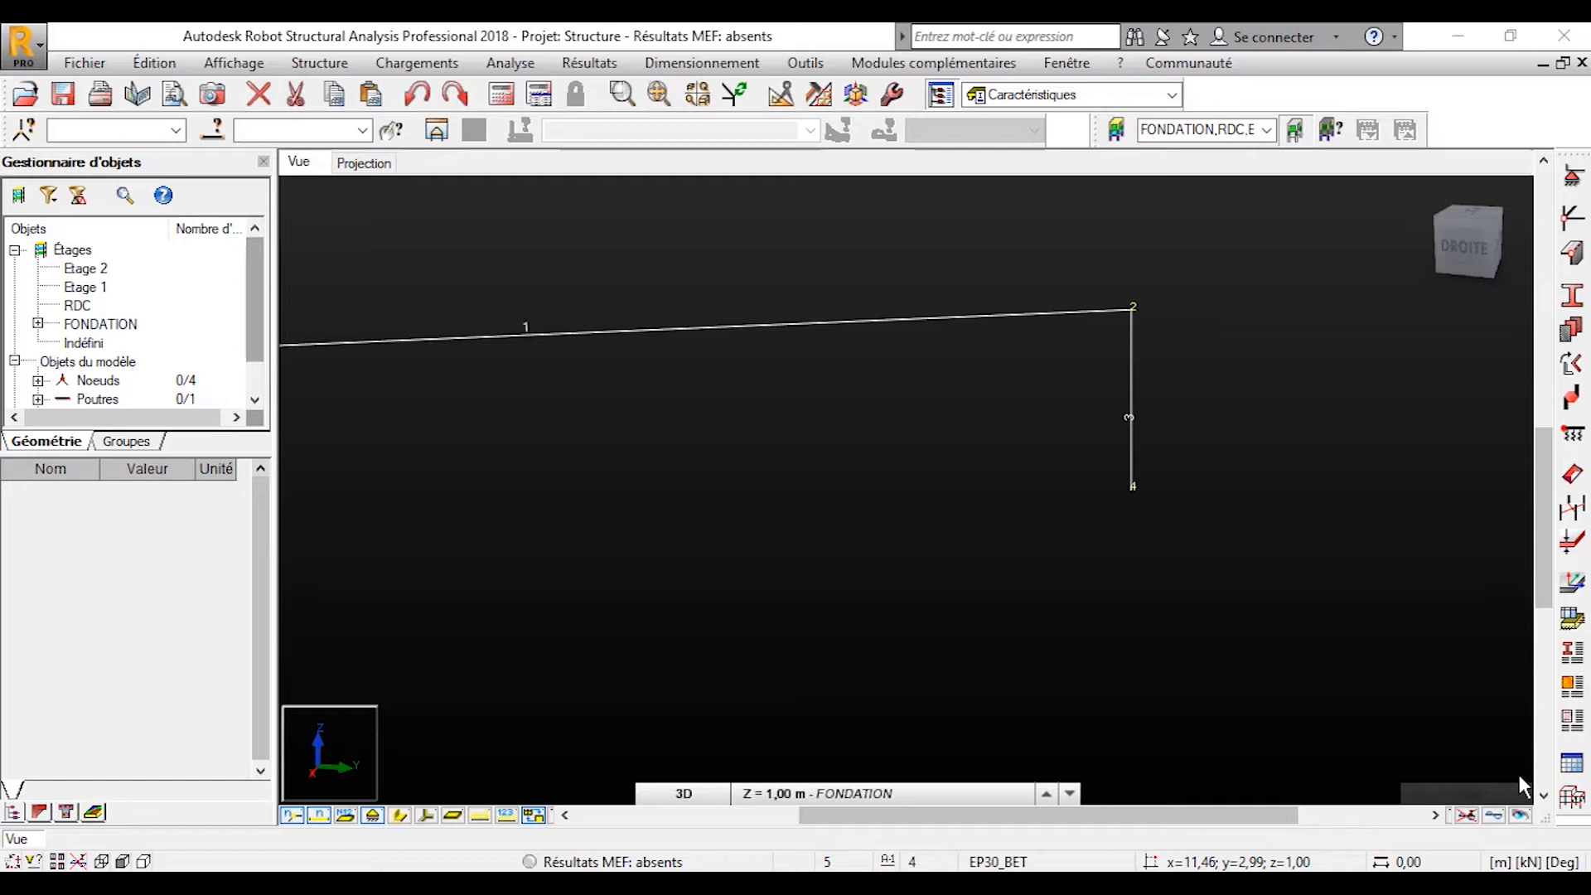
# - Window-select the two column base nodes, 3 and 4, in the frame view
pyautogui.scroll(-3, 961, 524)
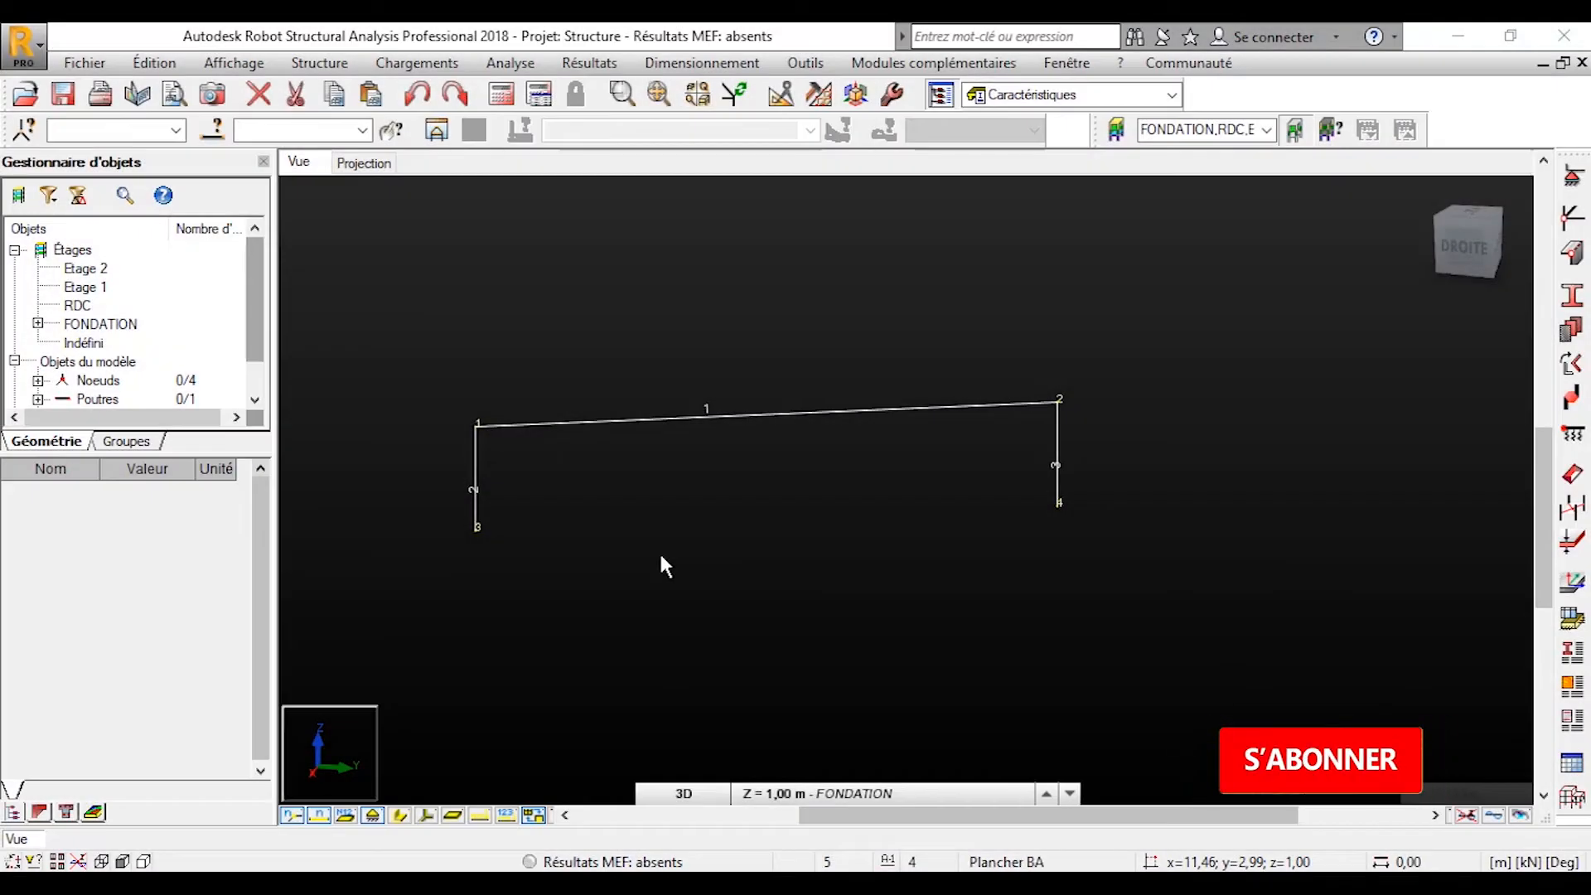
pyautogui.scroll(1, 650, 526)
pyautogui.scroll(-2, 651, 526)
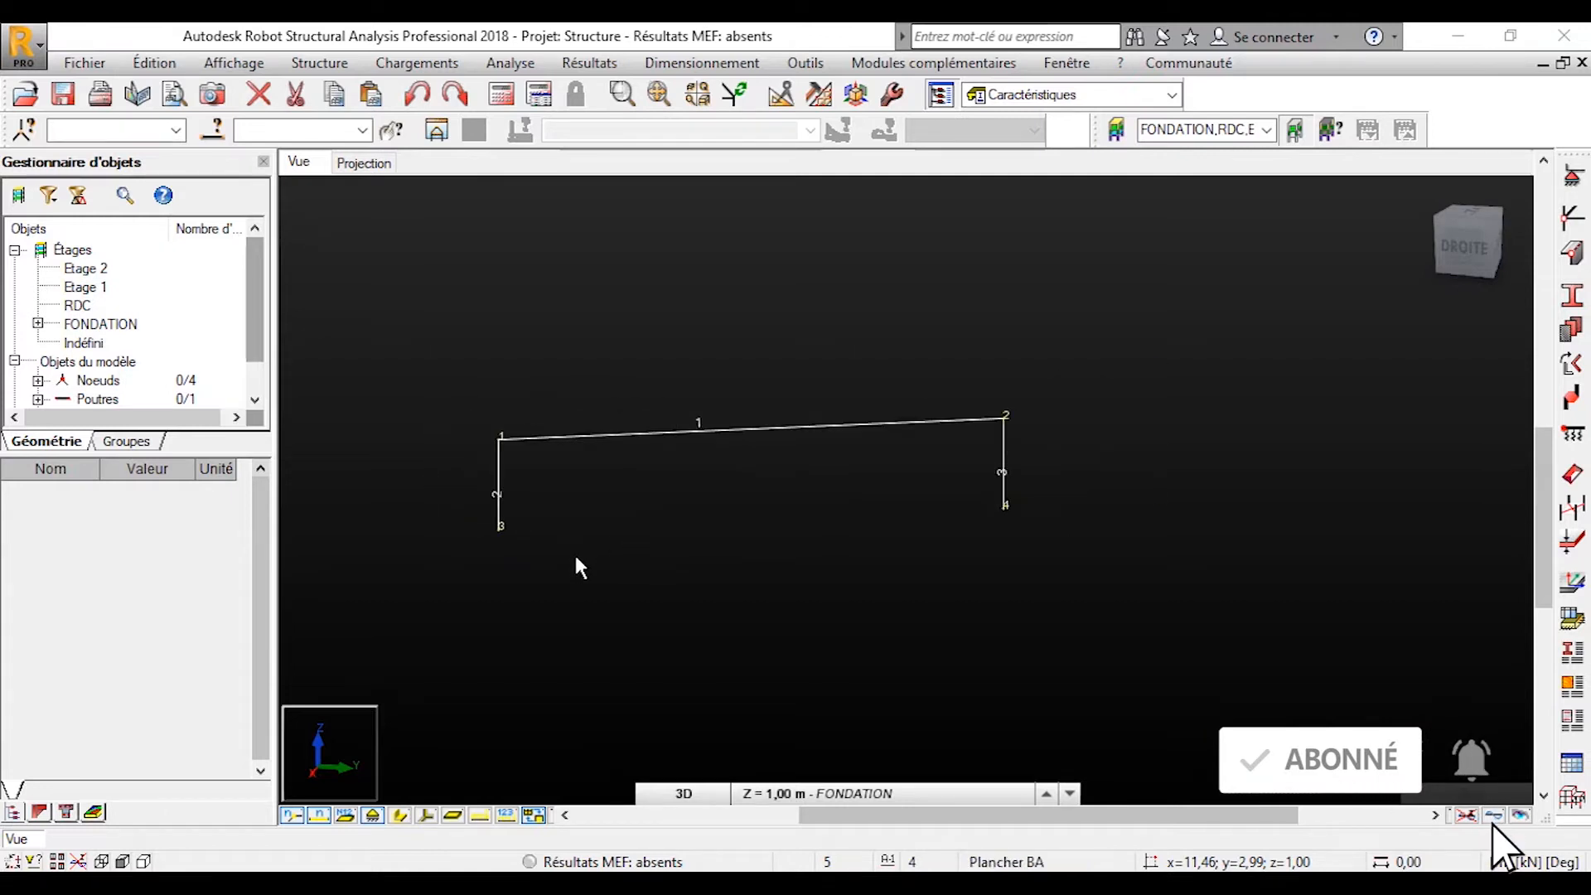
pyautogui.keyDown('shift'); pyautogui.moveTo(570, 547); pyautogui.dragTo(561, 516, button='middle'); pyautogui.keyUp('shift')
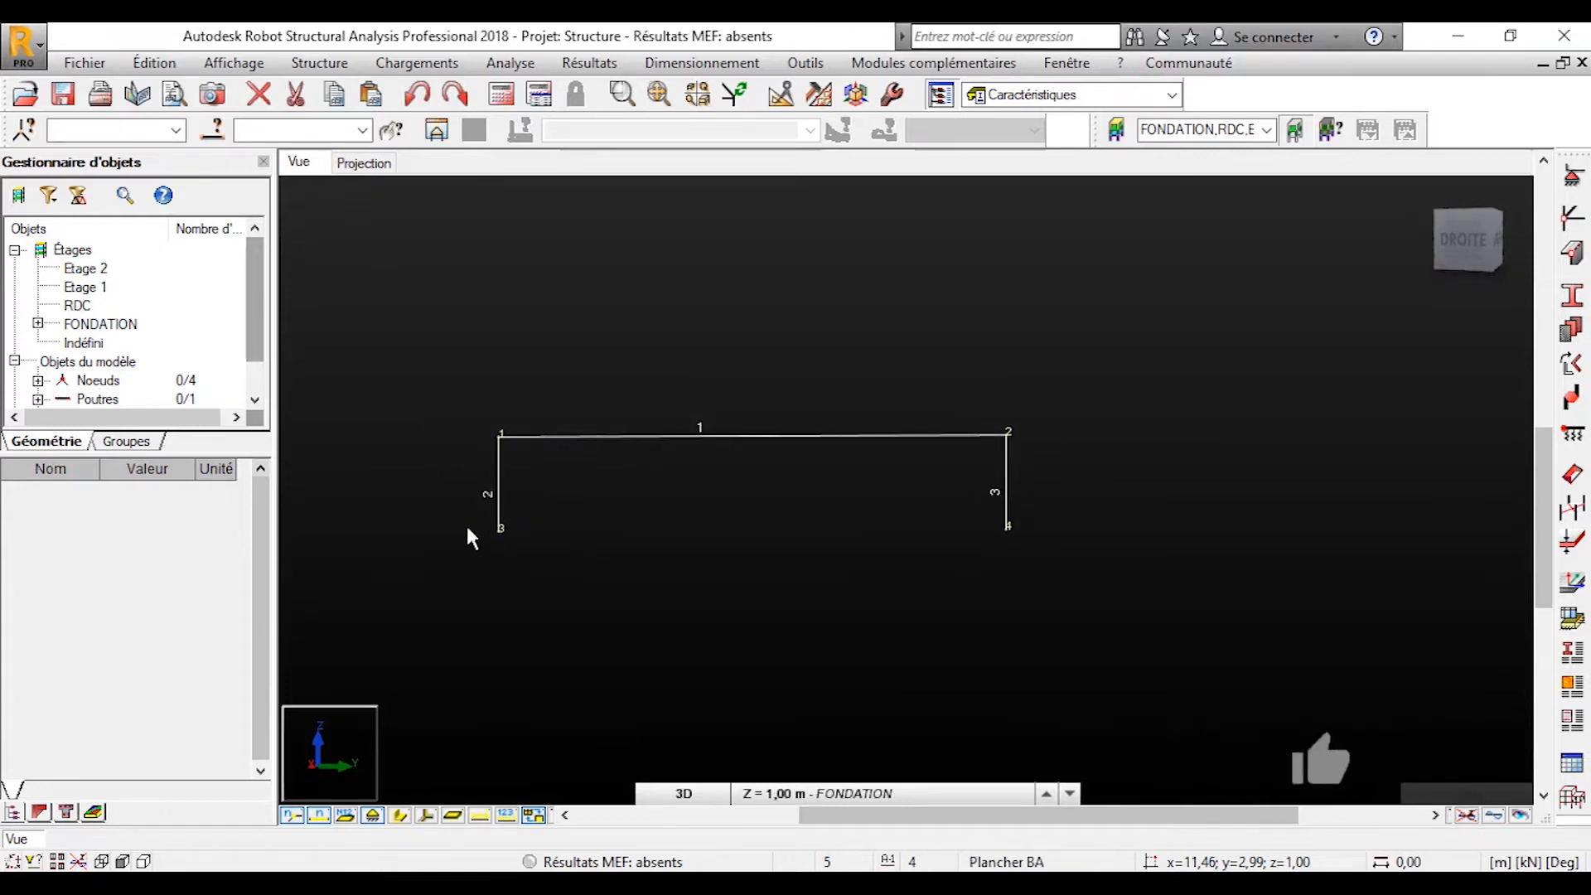
pyautogui.moveTo(471, 512); pyautogui.dragTo(1081, 552)
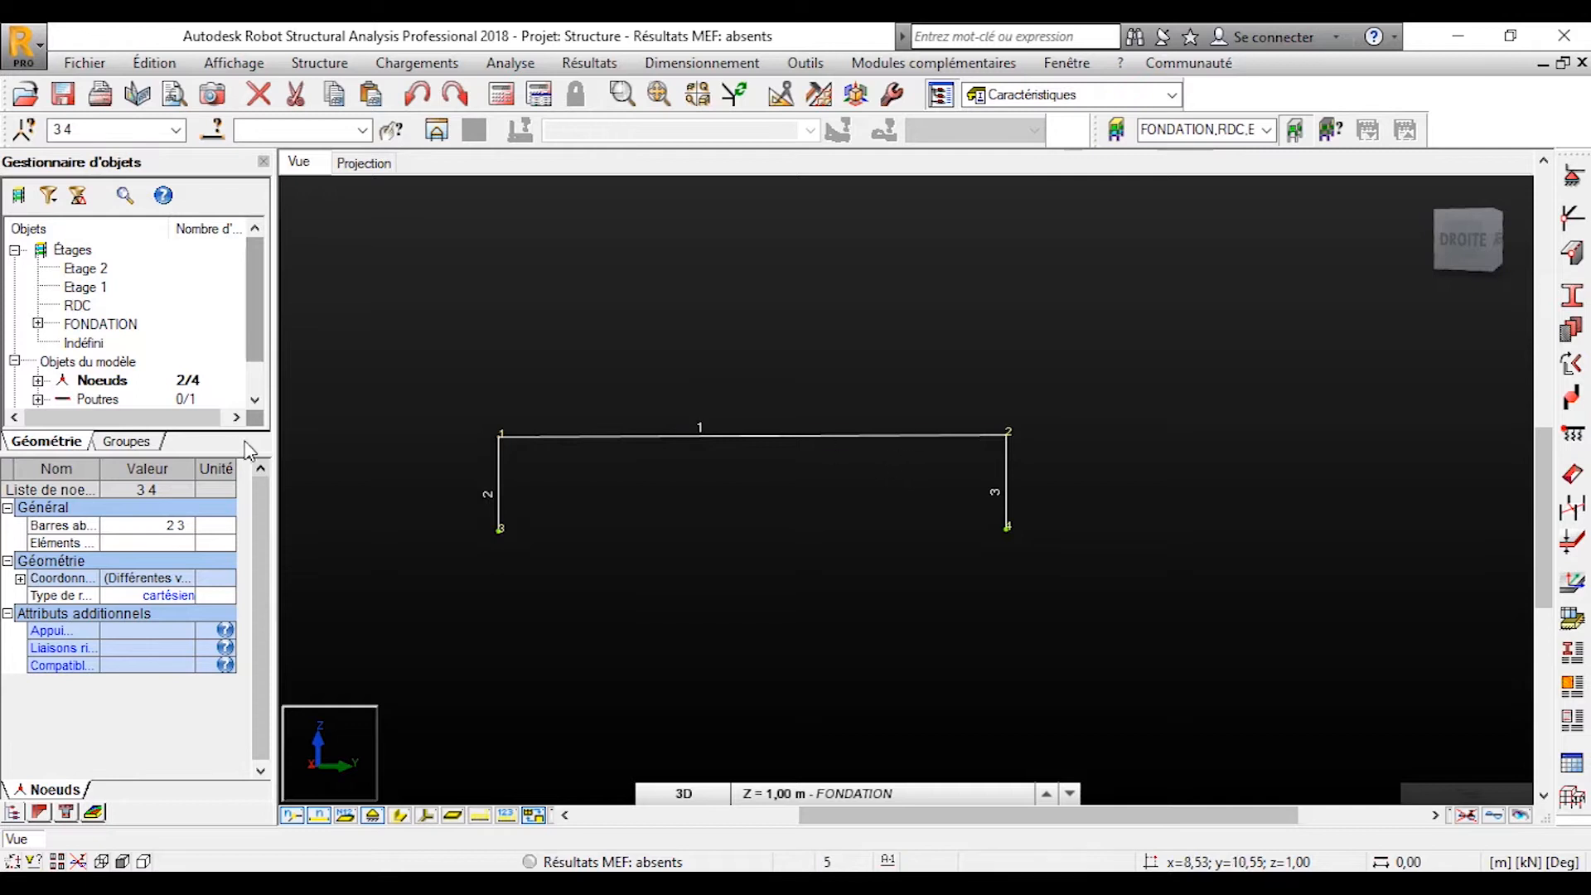
# - Select all the frame's nodes by entering the range 1A4 in the node selection
pyautogui.tripleClick(91, 131)
pyautogui.press('BackSpace')
pyautogui.write('1a4')
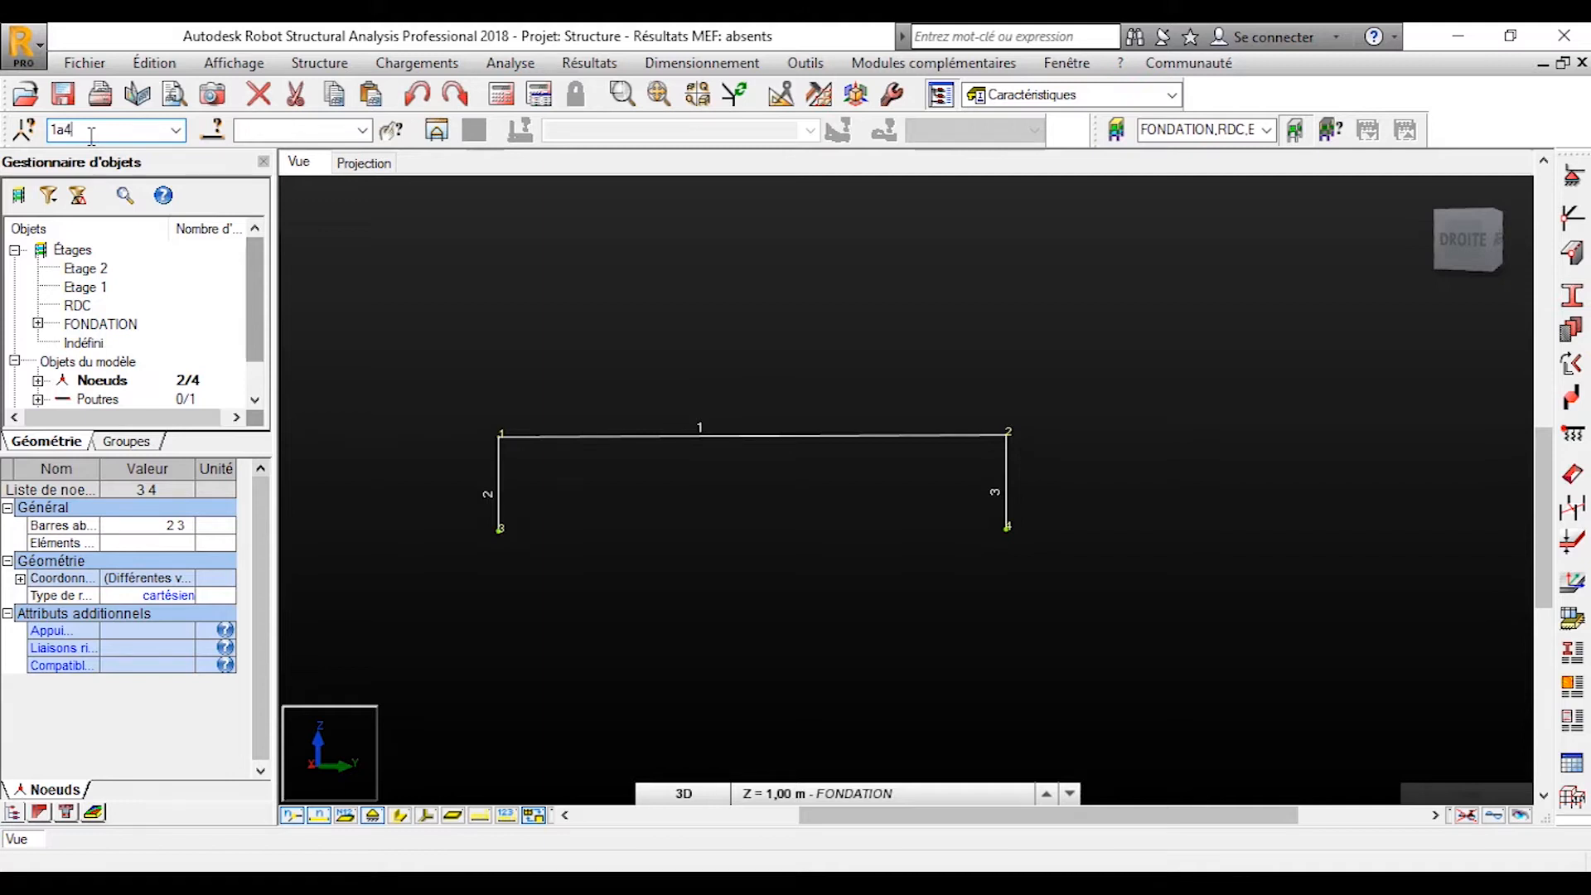
pyautogui.press('BackSpace')
pyautogui.press('BackSpace')
pyautogui.write('A4')
pyautogui.press('Return')
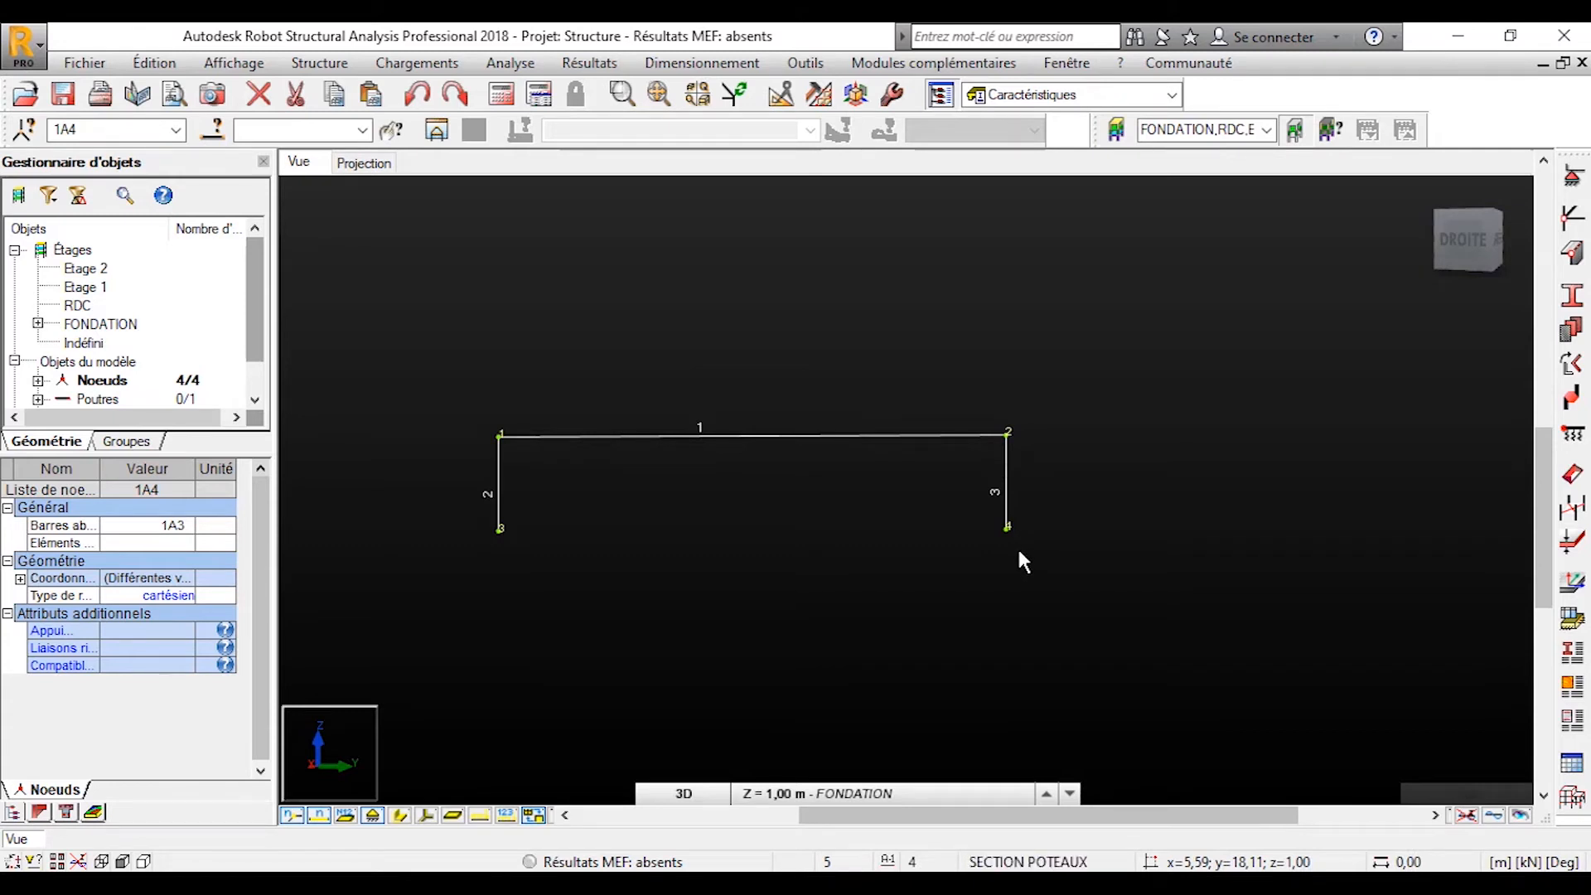
# - Replace the node selection with only nodes 3 and 4 at the column bases
pyautogui.doubleClick(94, 133)
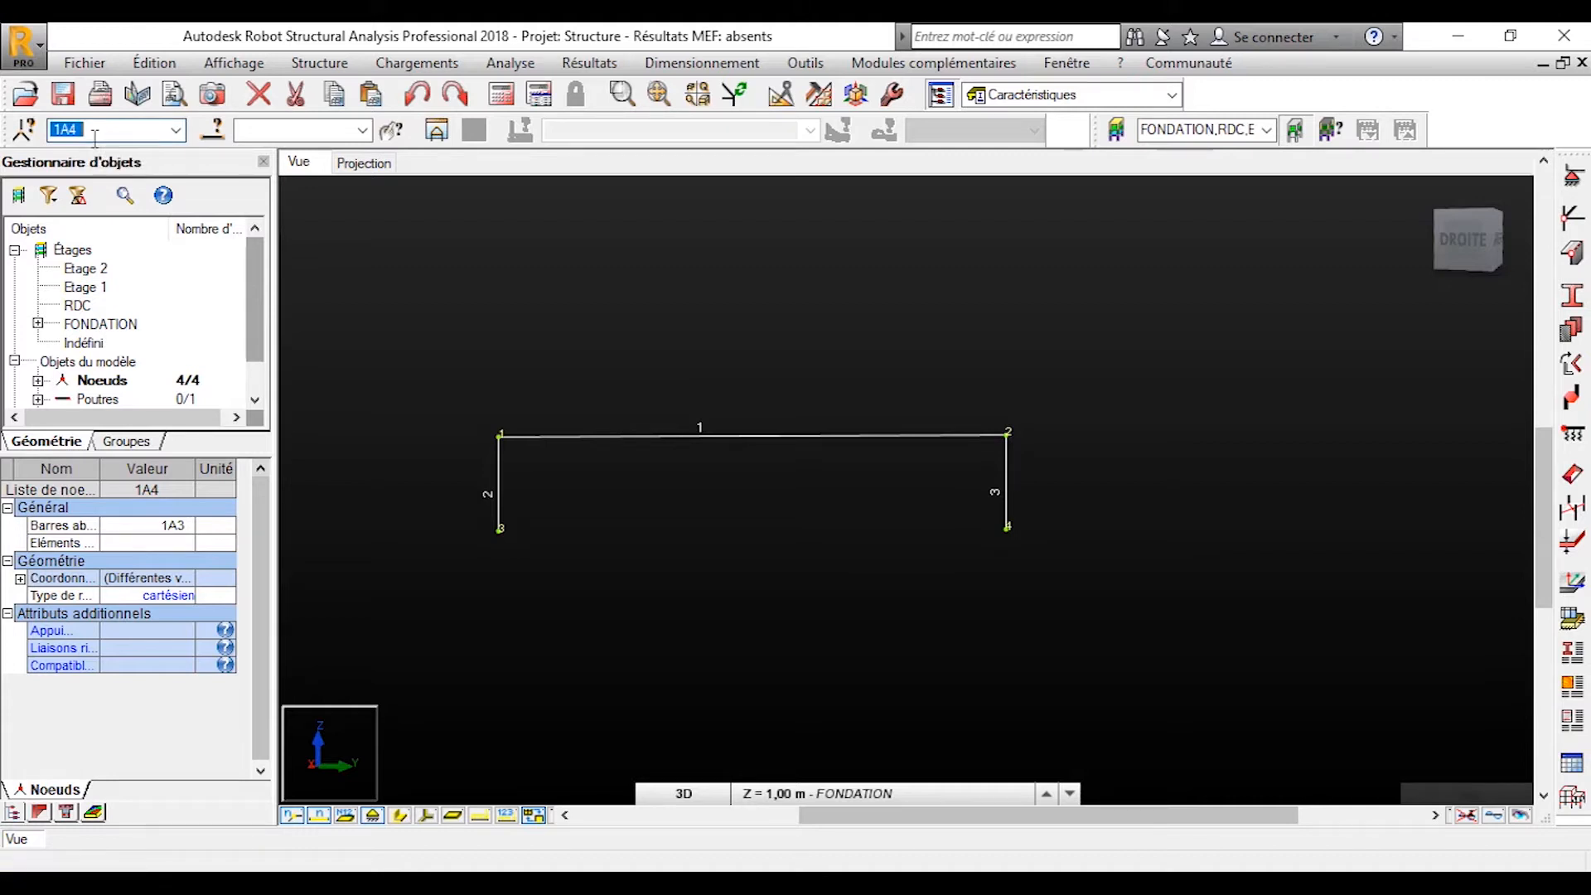
pyautogui.press('Delete')
pyautogui.write('3 4')
pyautogui.press('Return')
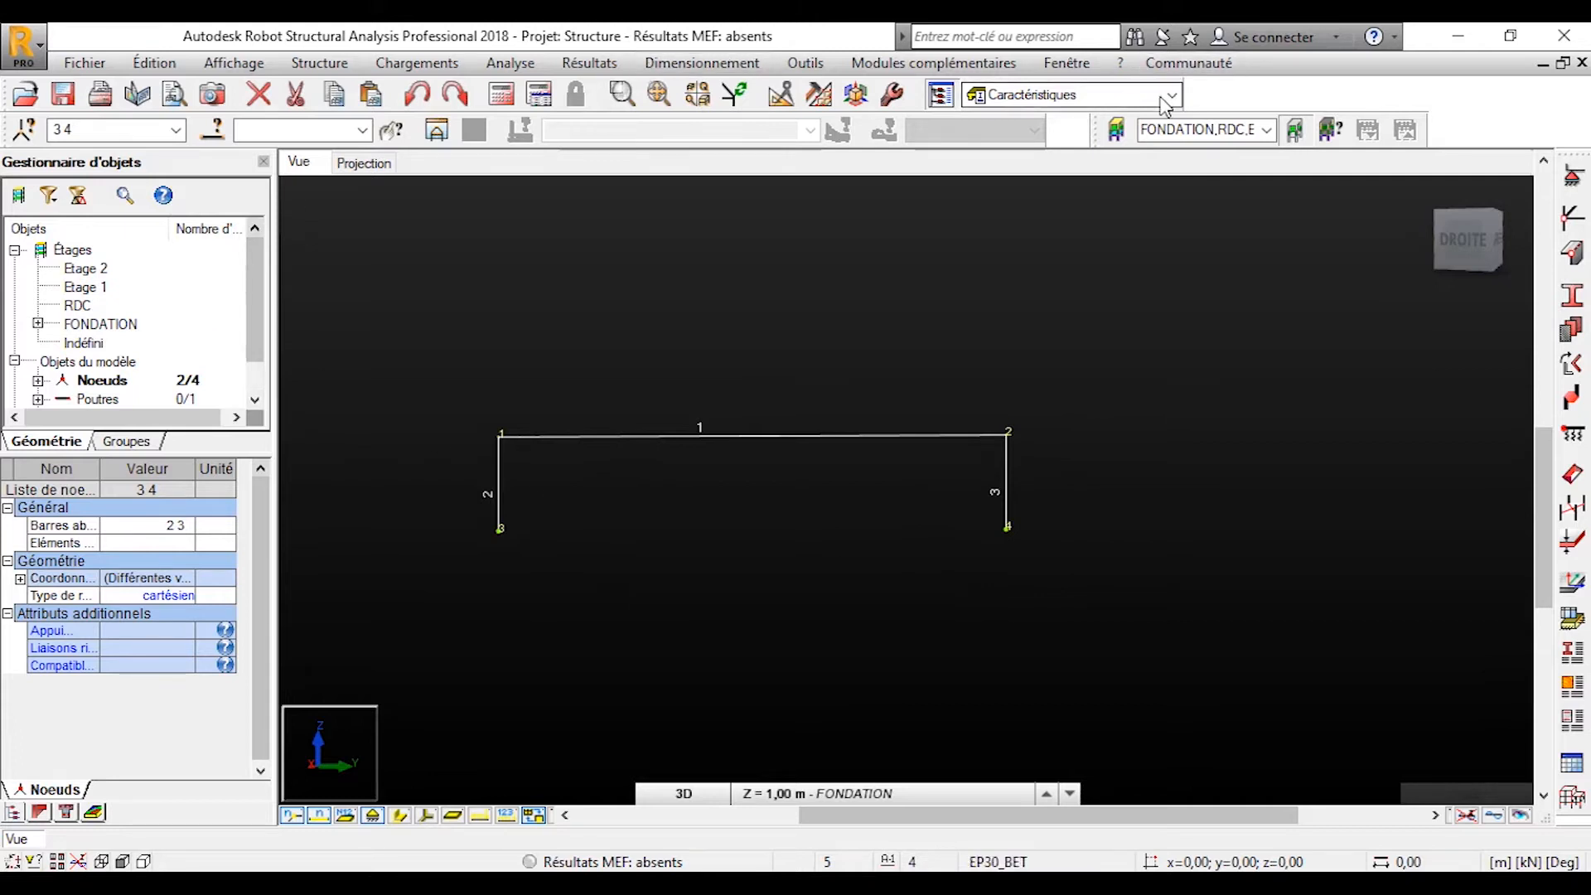
# - Switch to the Géométrie layout and open the supports definition, keeping it clear of the column base at node 3
pyautogui.click(1123, 94)
pyautogui.click(1013, 136)
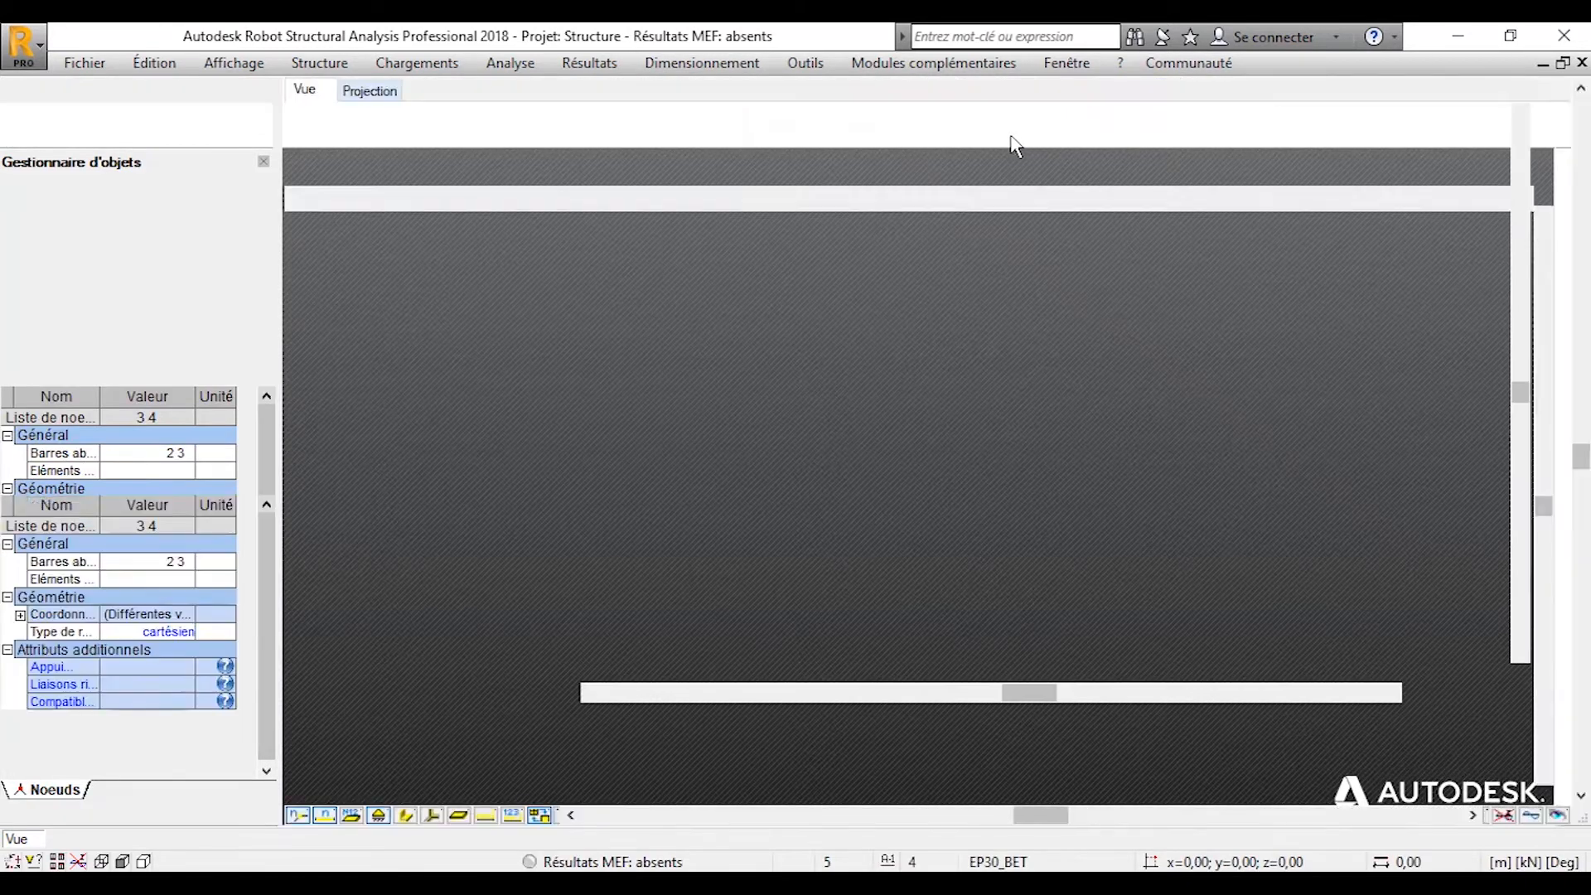
pyautogui.scroll(1, 648, 564)
pyautogui.moveTo(648, 564); pyautogui.dragTo(690, 449, button='middle')
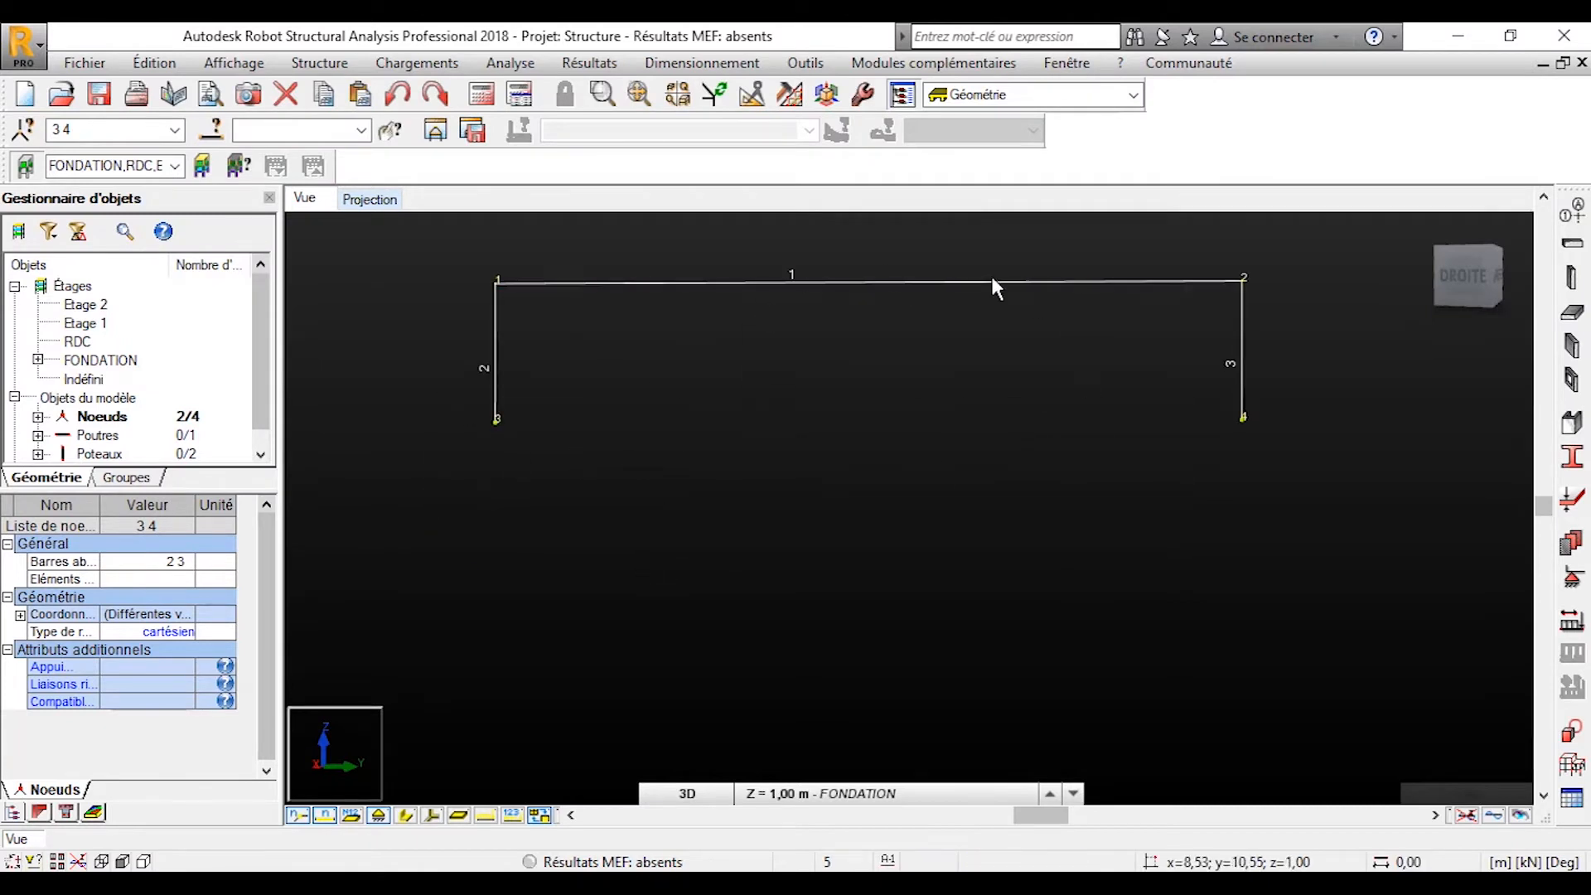
pyautogui.click(1578, 587)
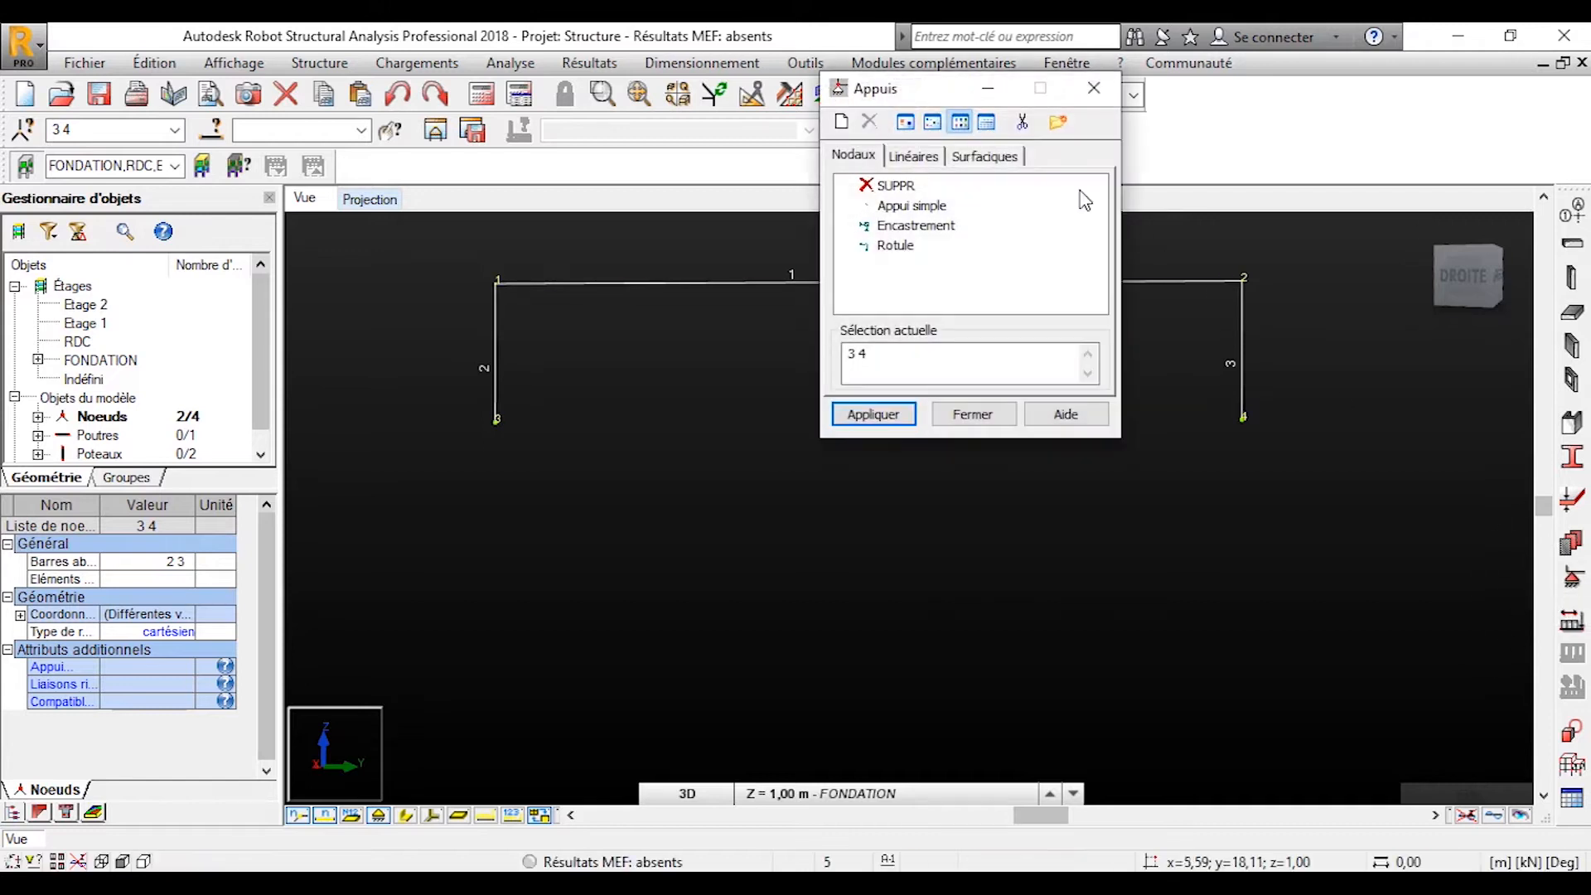
pyautogui.moveTo(858, 76); pyautogui.dragTo(1030, 123)
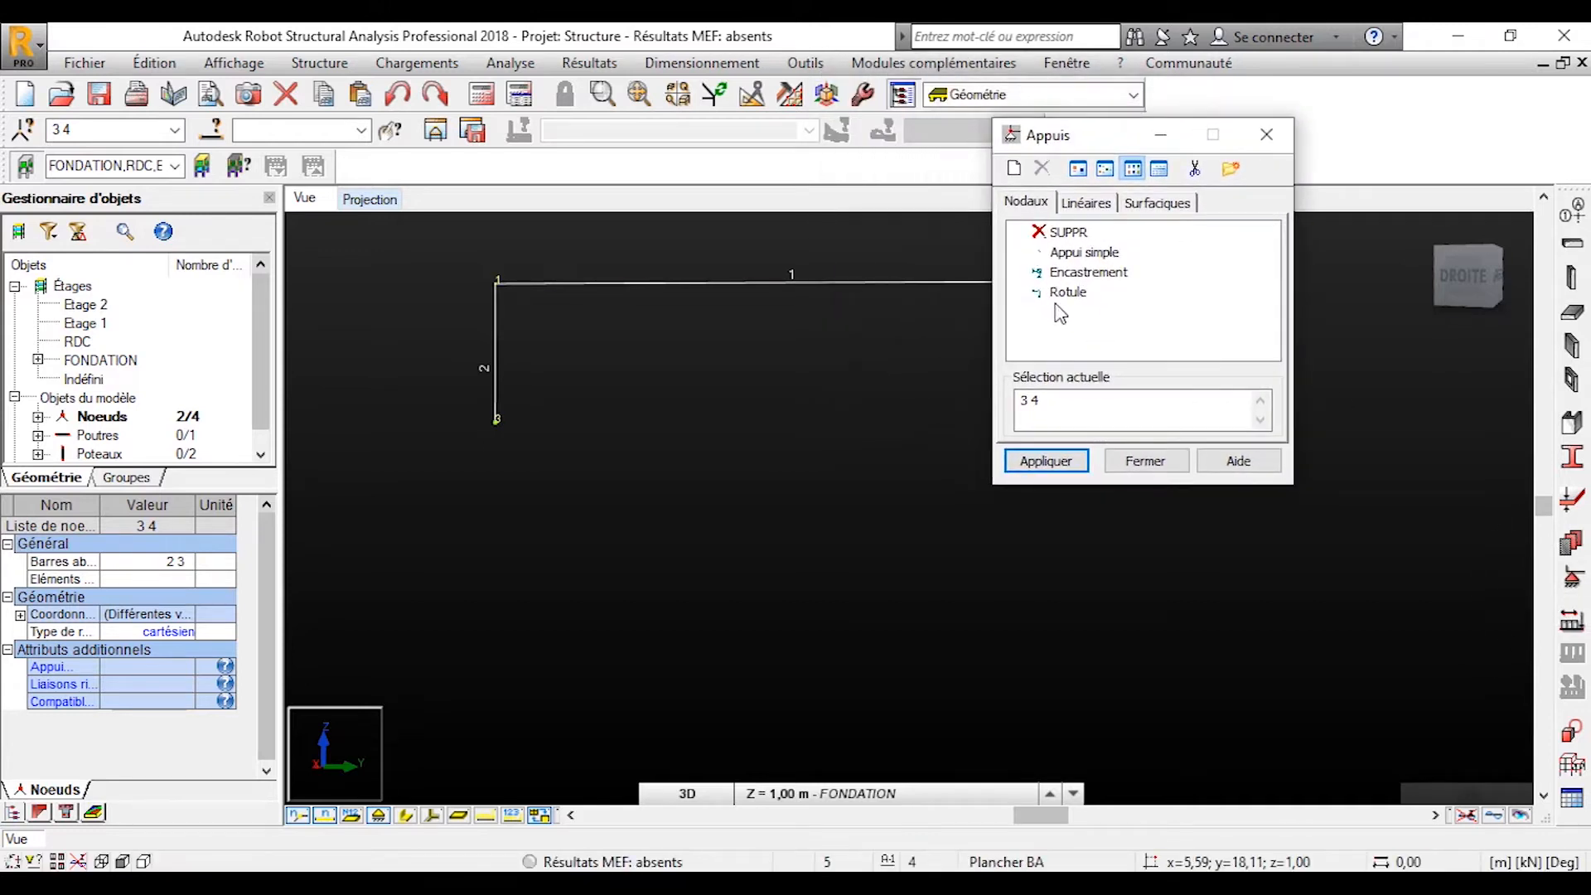
# - Apply the Encastrement nodal support to nodes 3 and 4 and zoom in on the base of column 2
pyautogui.click(1065, 273)
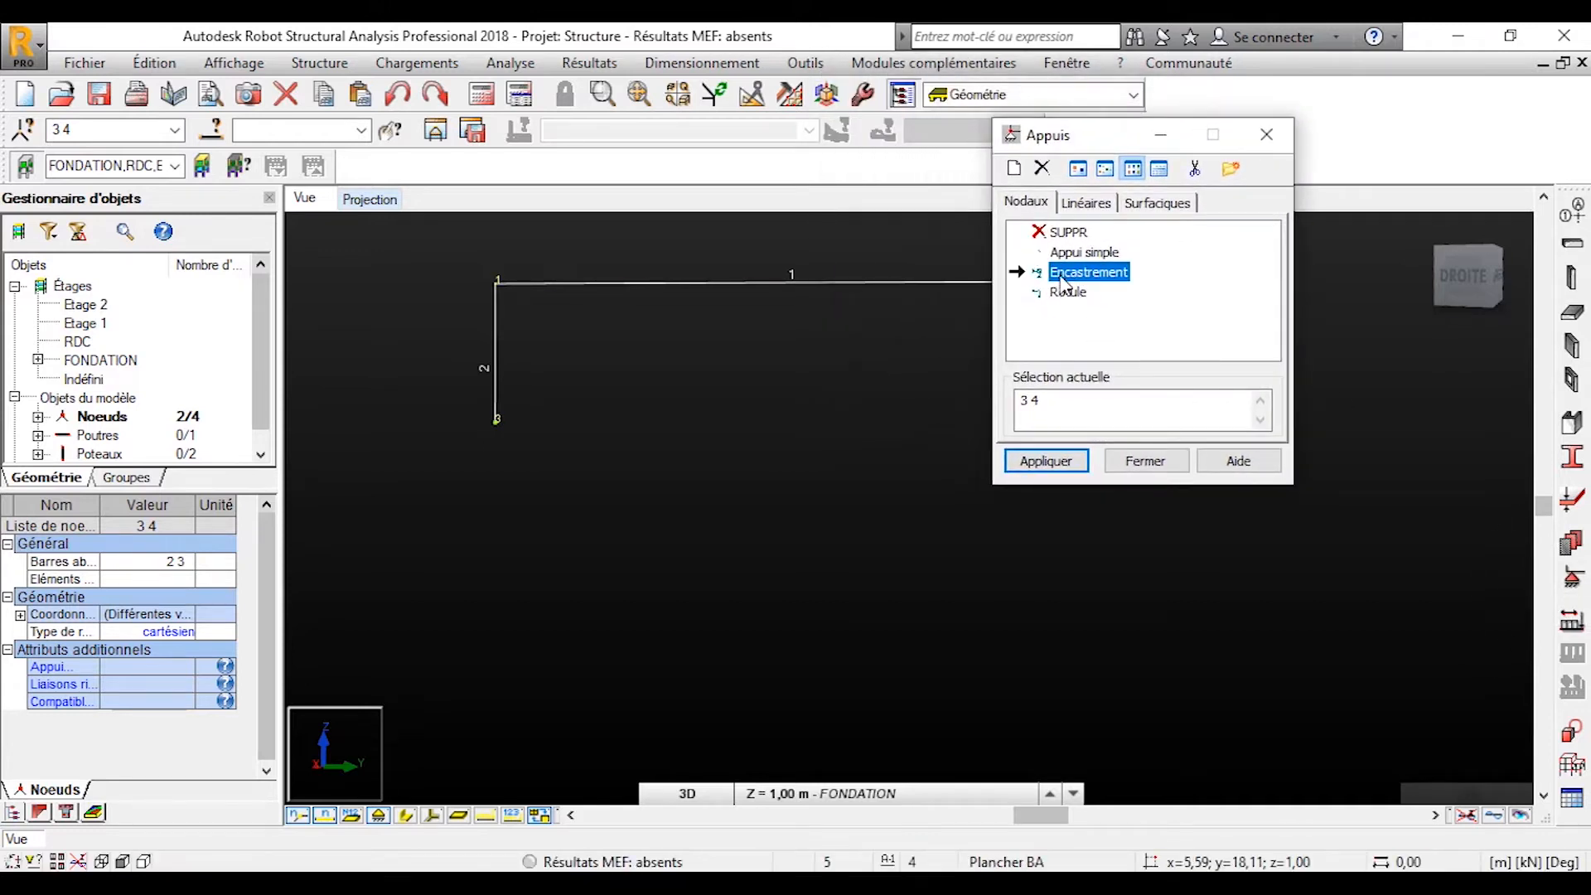
pyautogui.click(1046, 460)
pyautogui.scroll(3, 506, 427)
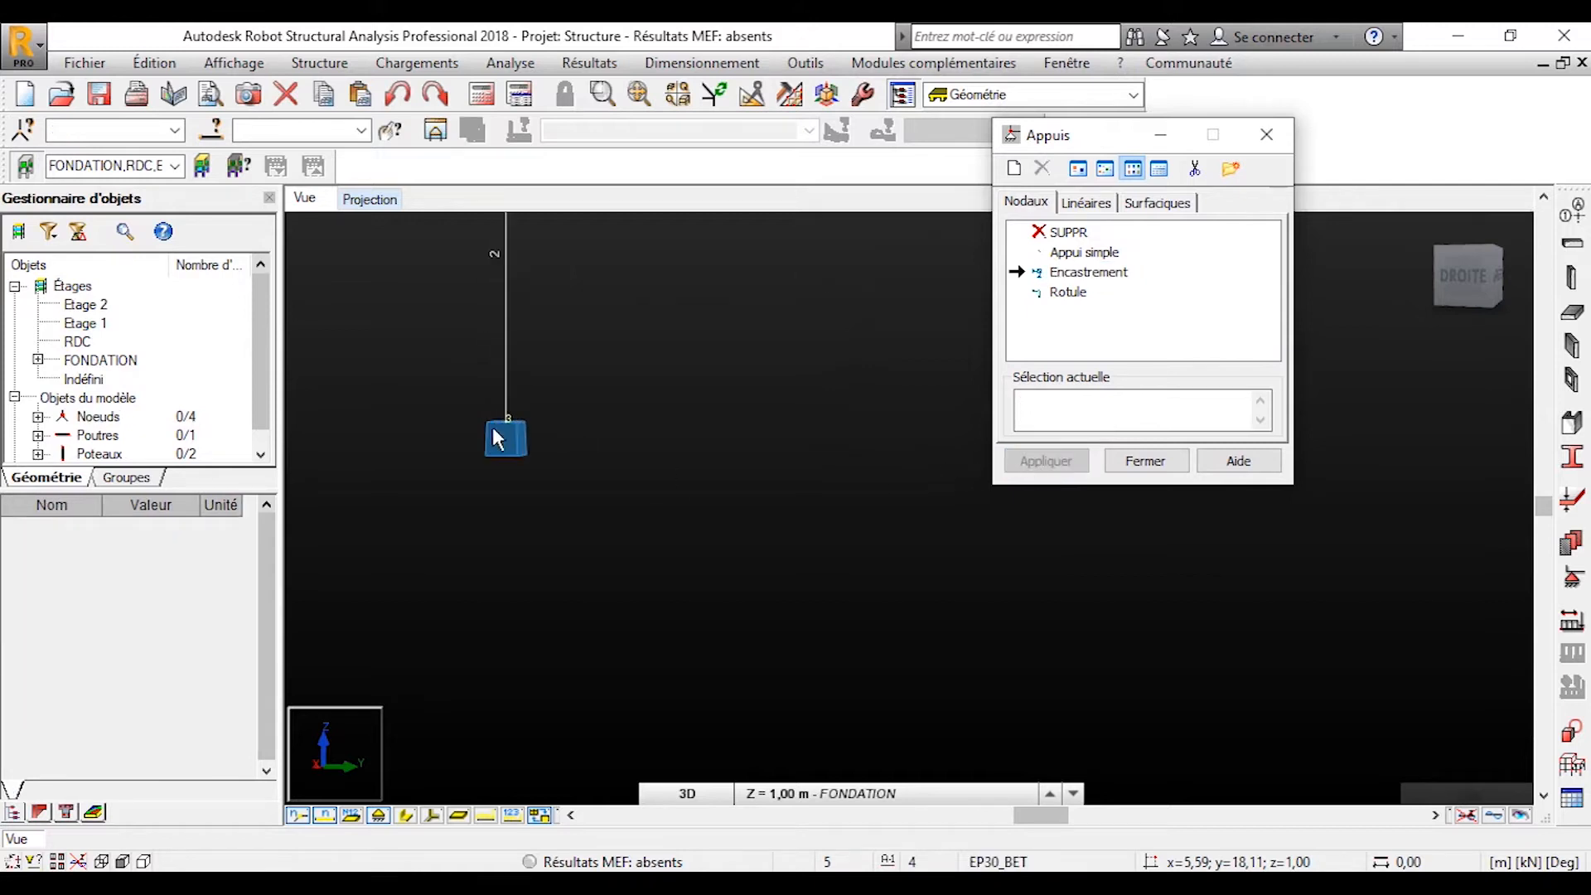
# - Apply the Appui simple nodal support to nodes 3 and 4
pyautogui.click(1078, 253)
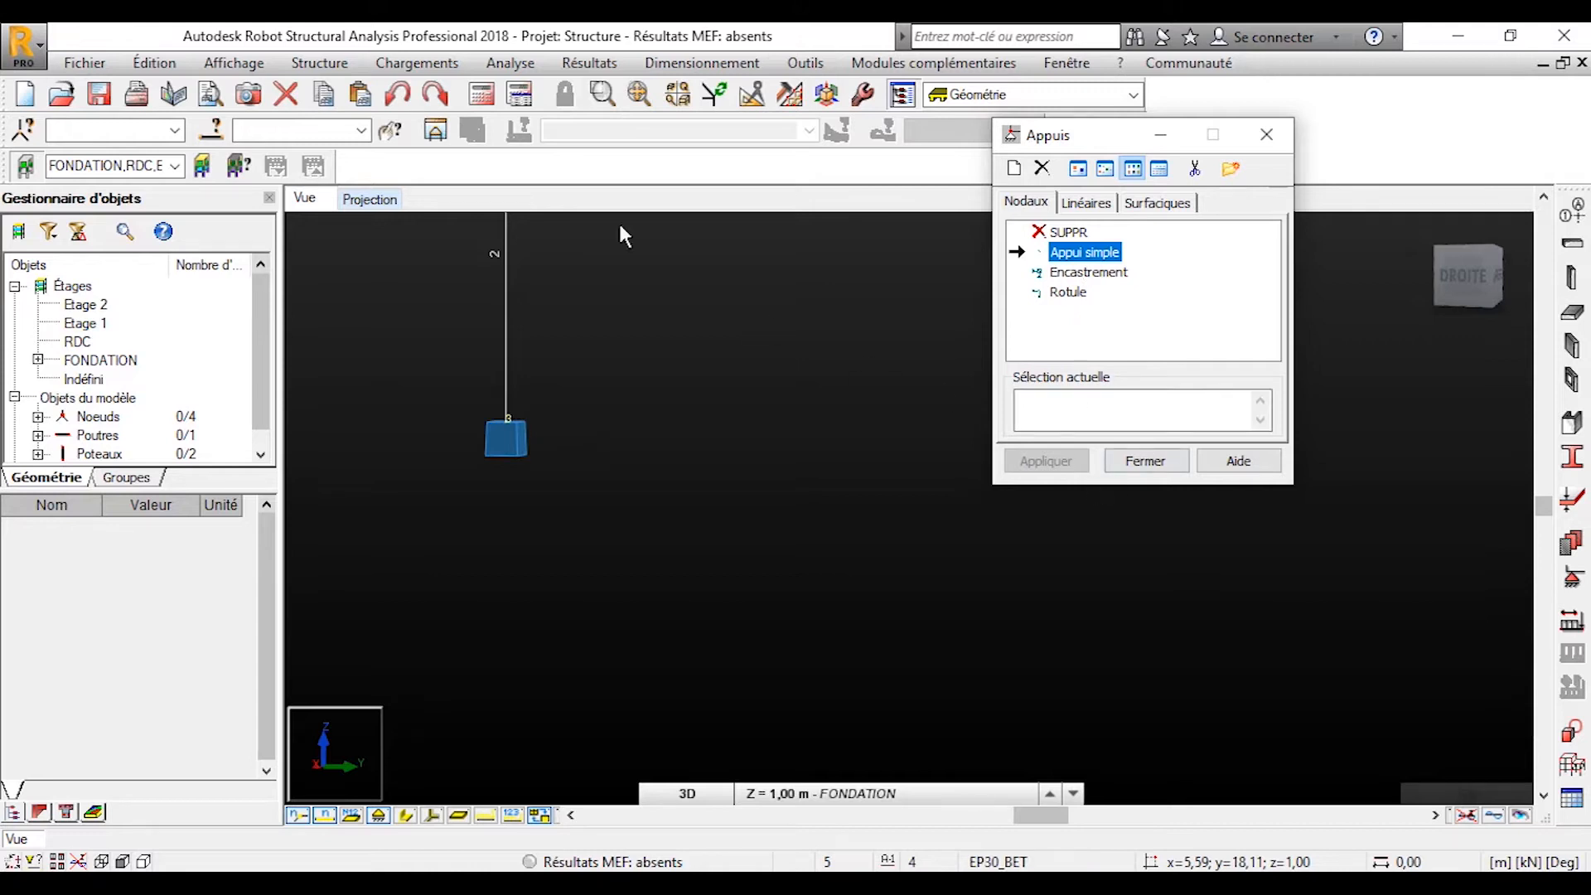
pyautogui.click(1060, 411)
pyautogui.write('3')
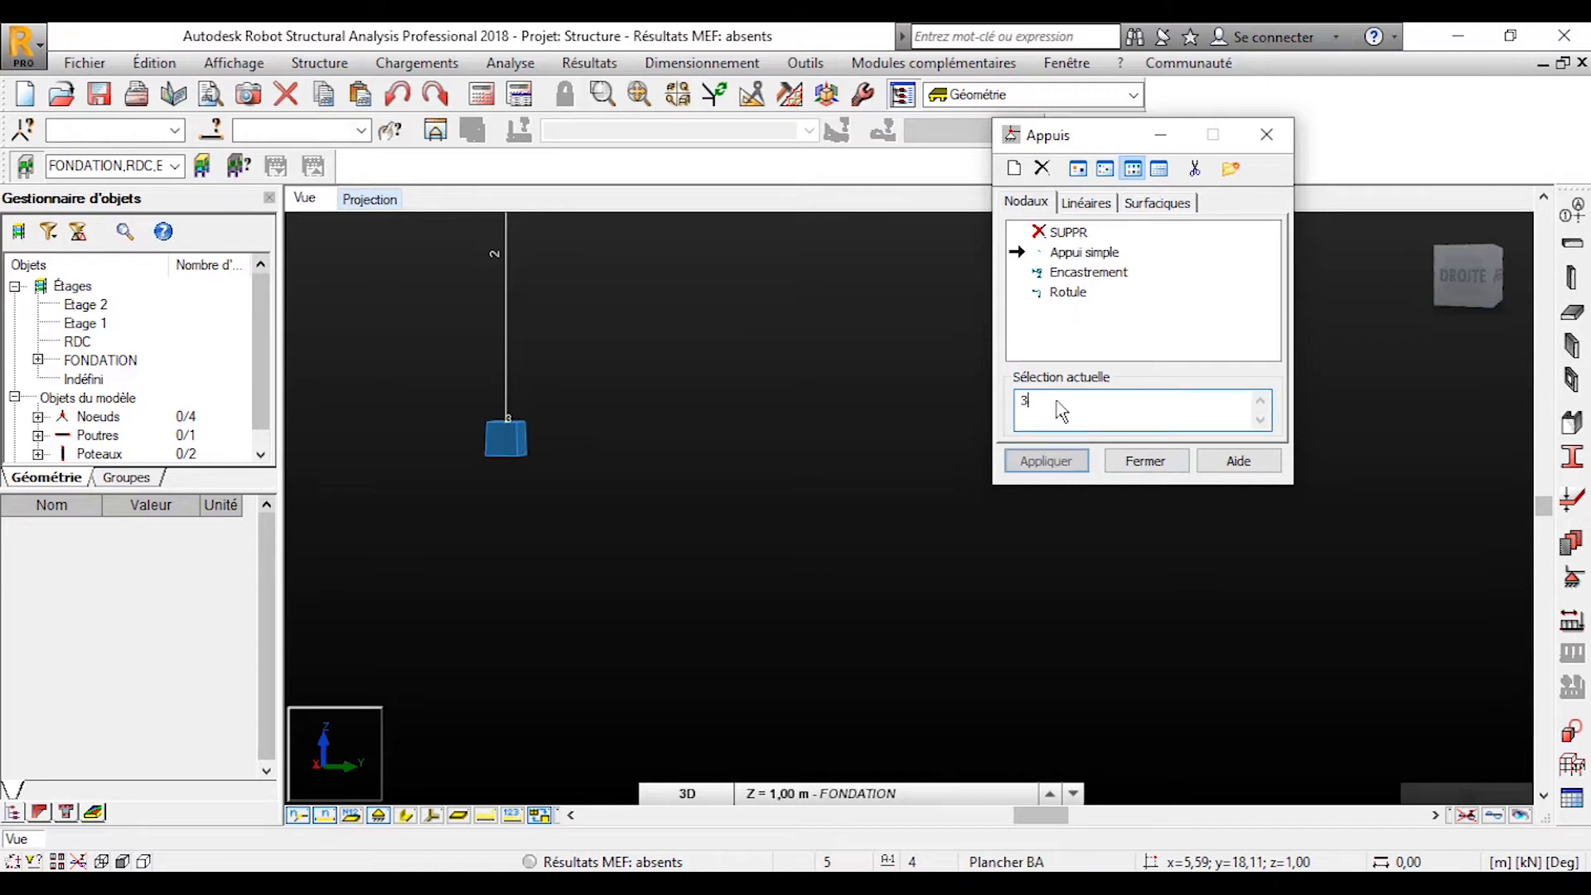
pyautogui.write(' 4')
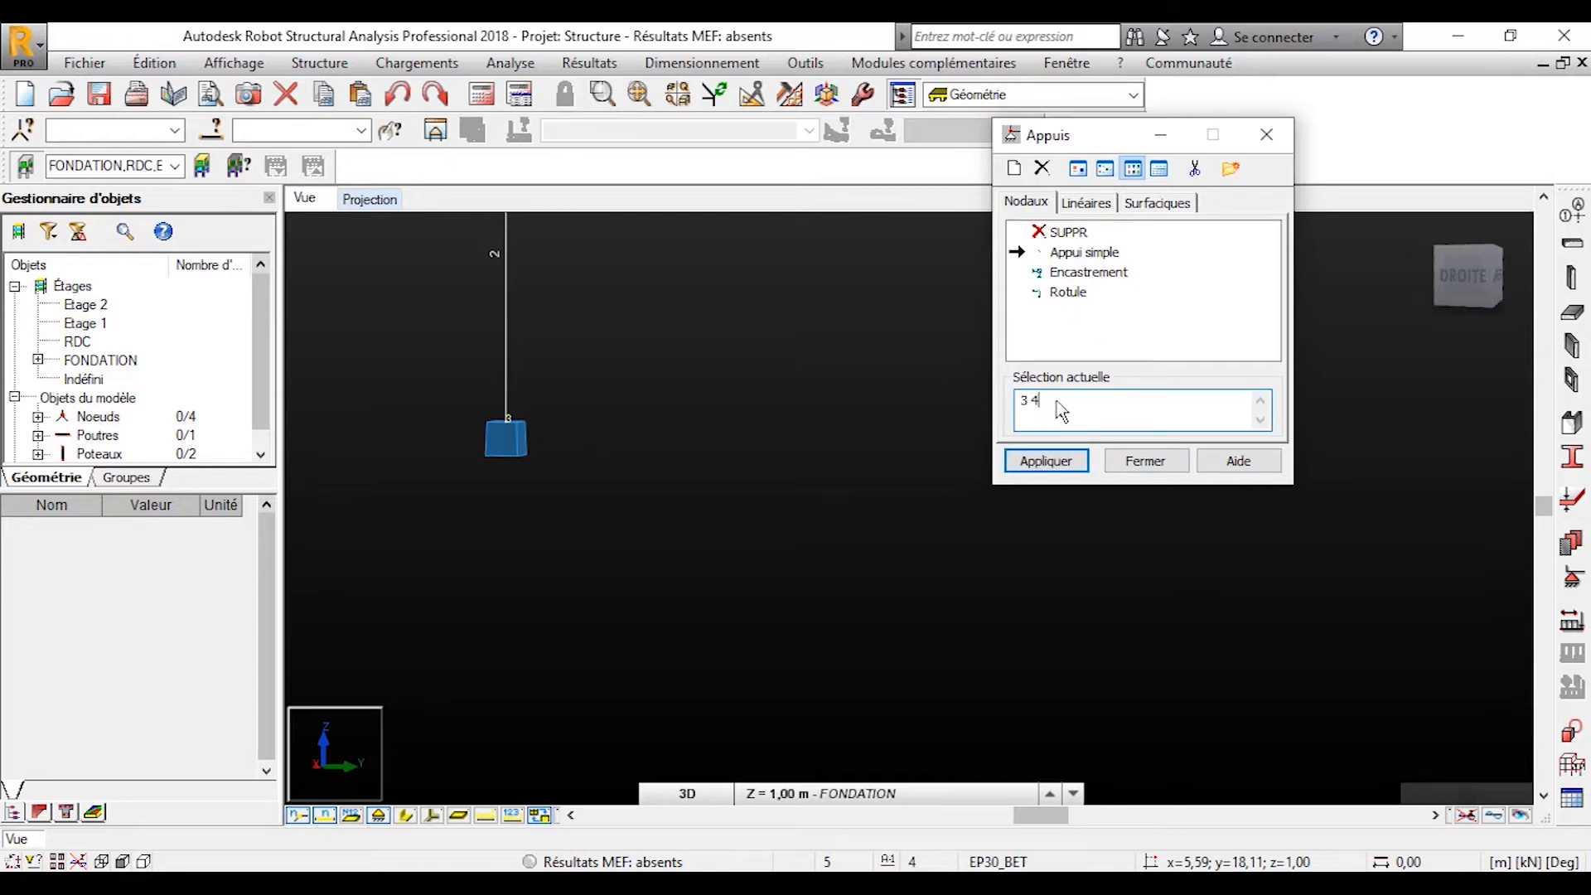
pyautogui.click(1046, 462)
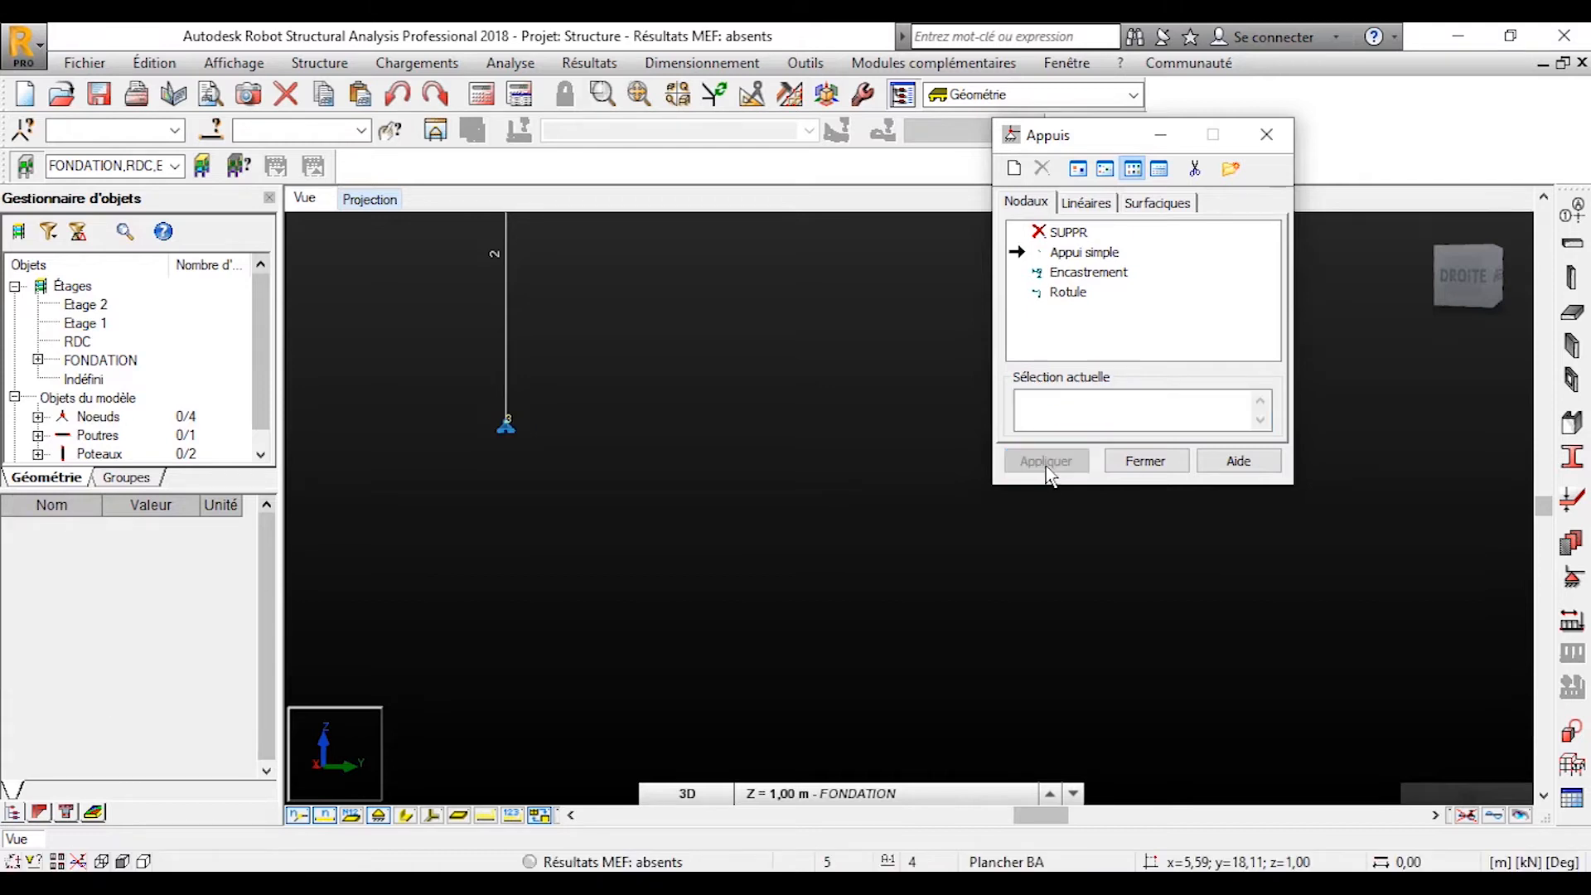
# - Apply the Rotule nodal support to nodes 3 and 4, and close the supports definition
pyautogui.click(1065, 411)
pyautogui.write('3 4')
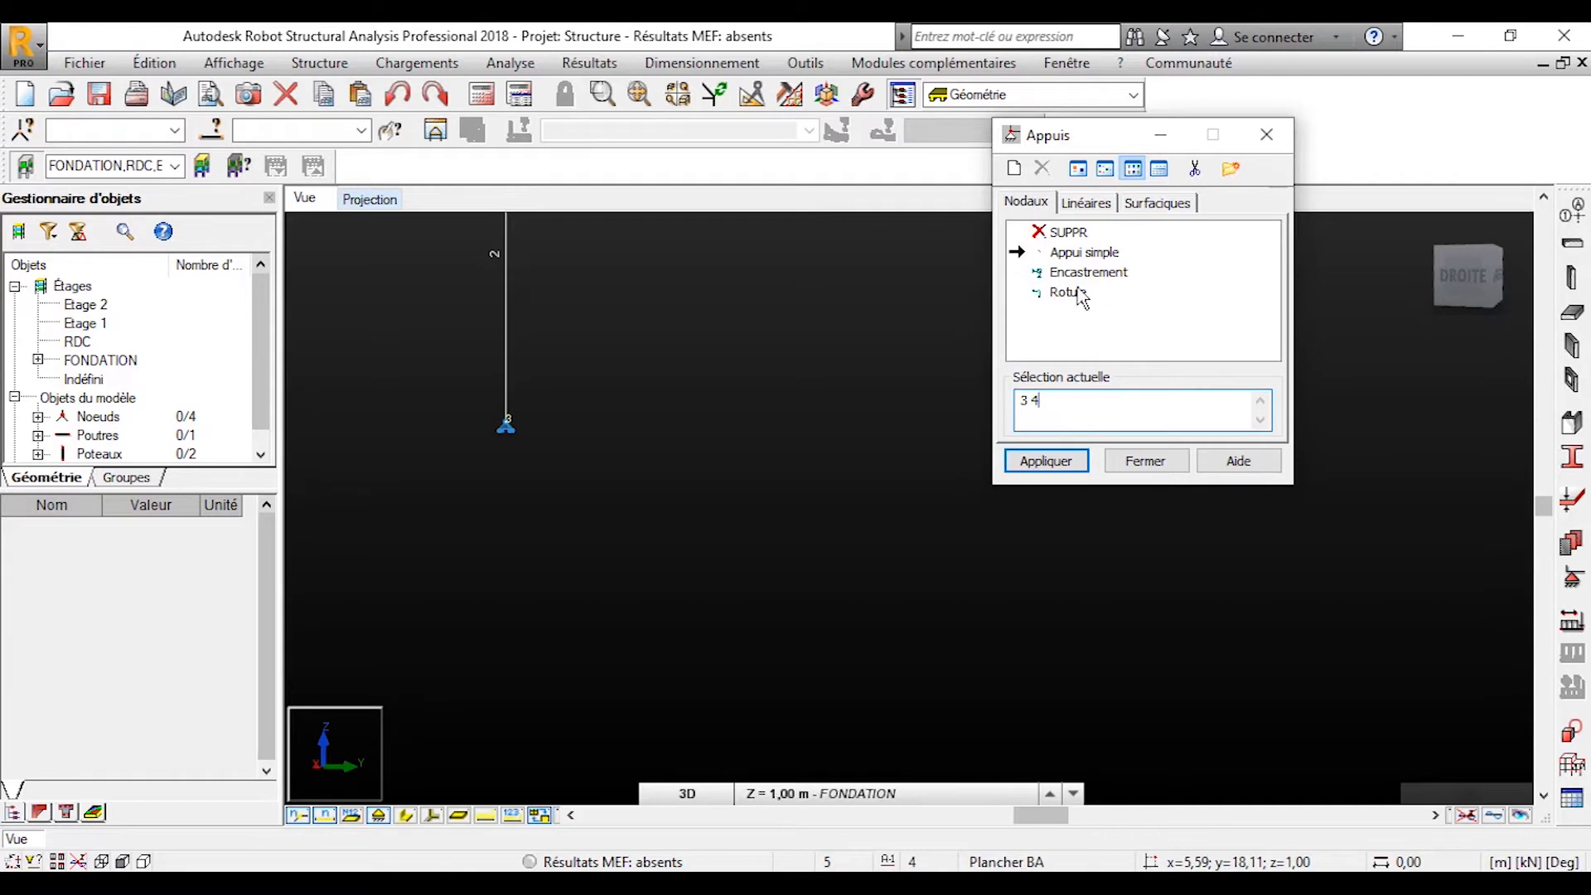
pyautogui.click(1076, 293)
pyautogui.click(1033, 469)
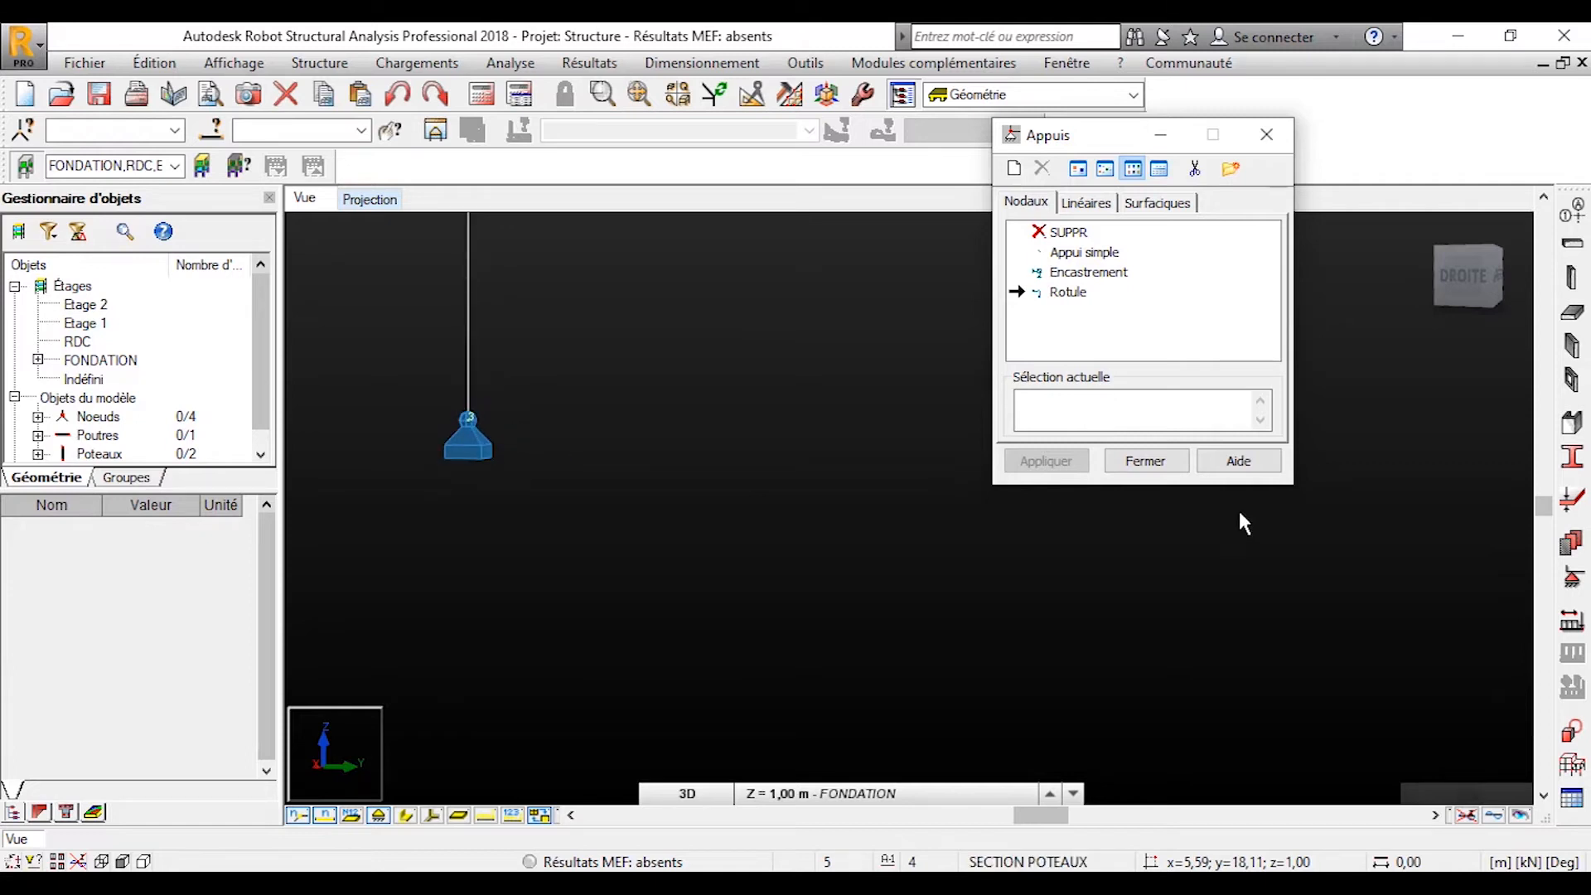
pyautogui.click(1145, 461)
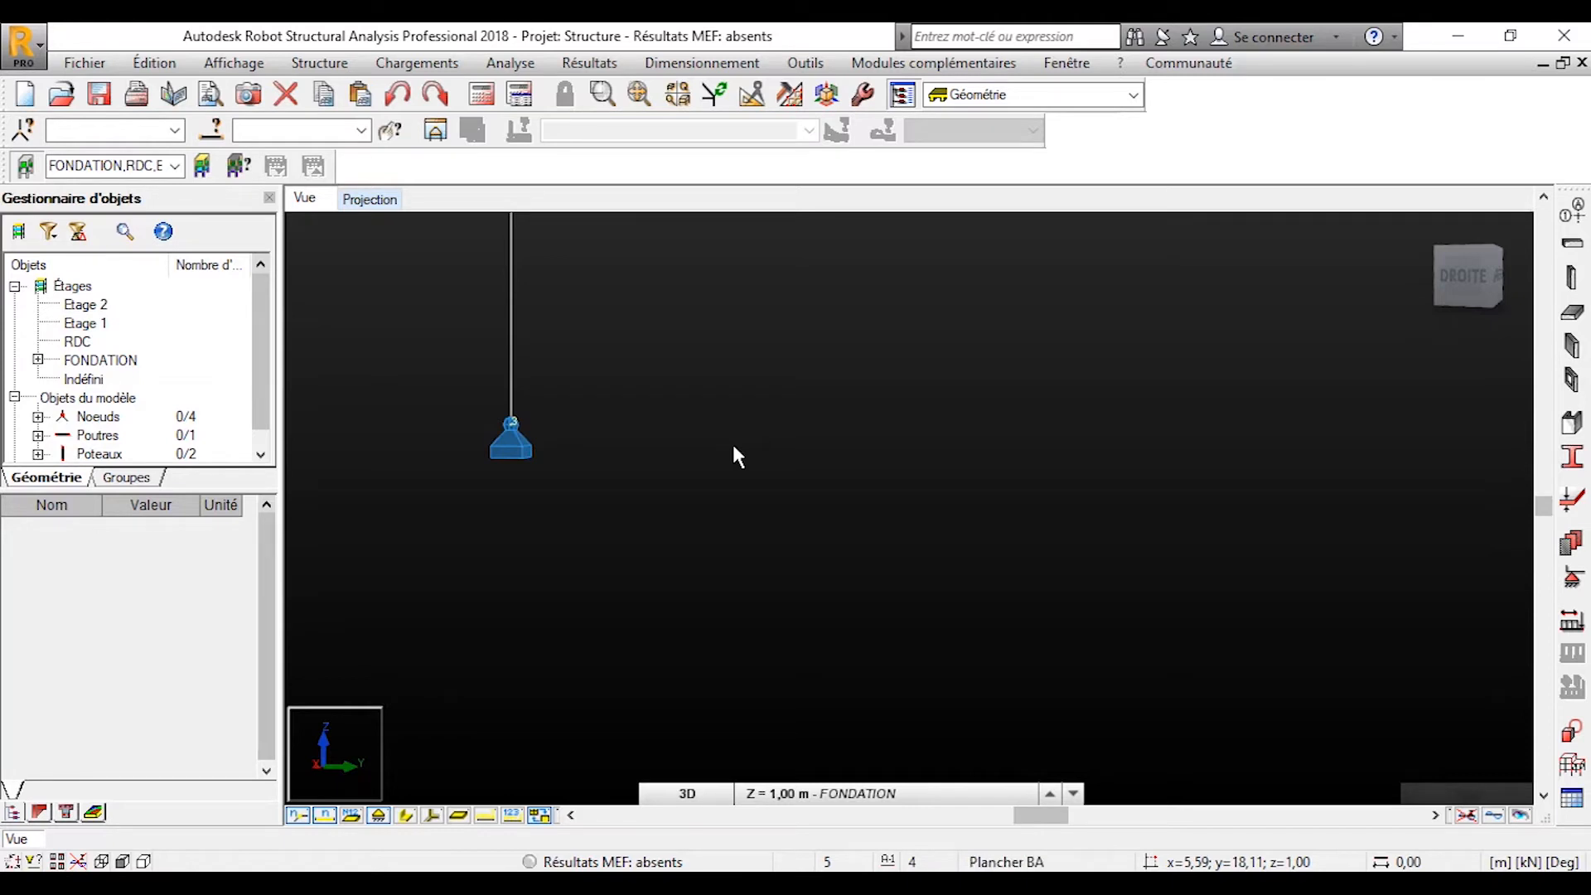
# - Examine column 2 from its hinged base at node 3 up to its junction with the beam at node 1
pyautogui.scroll(-6, 805, 442)
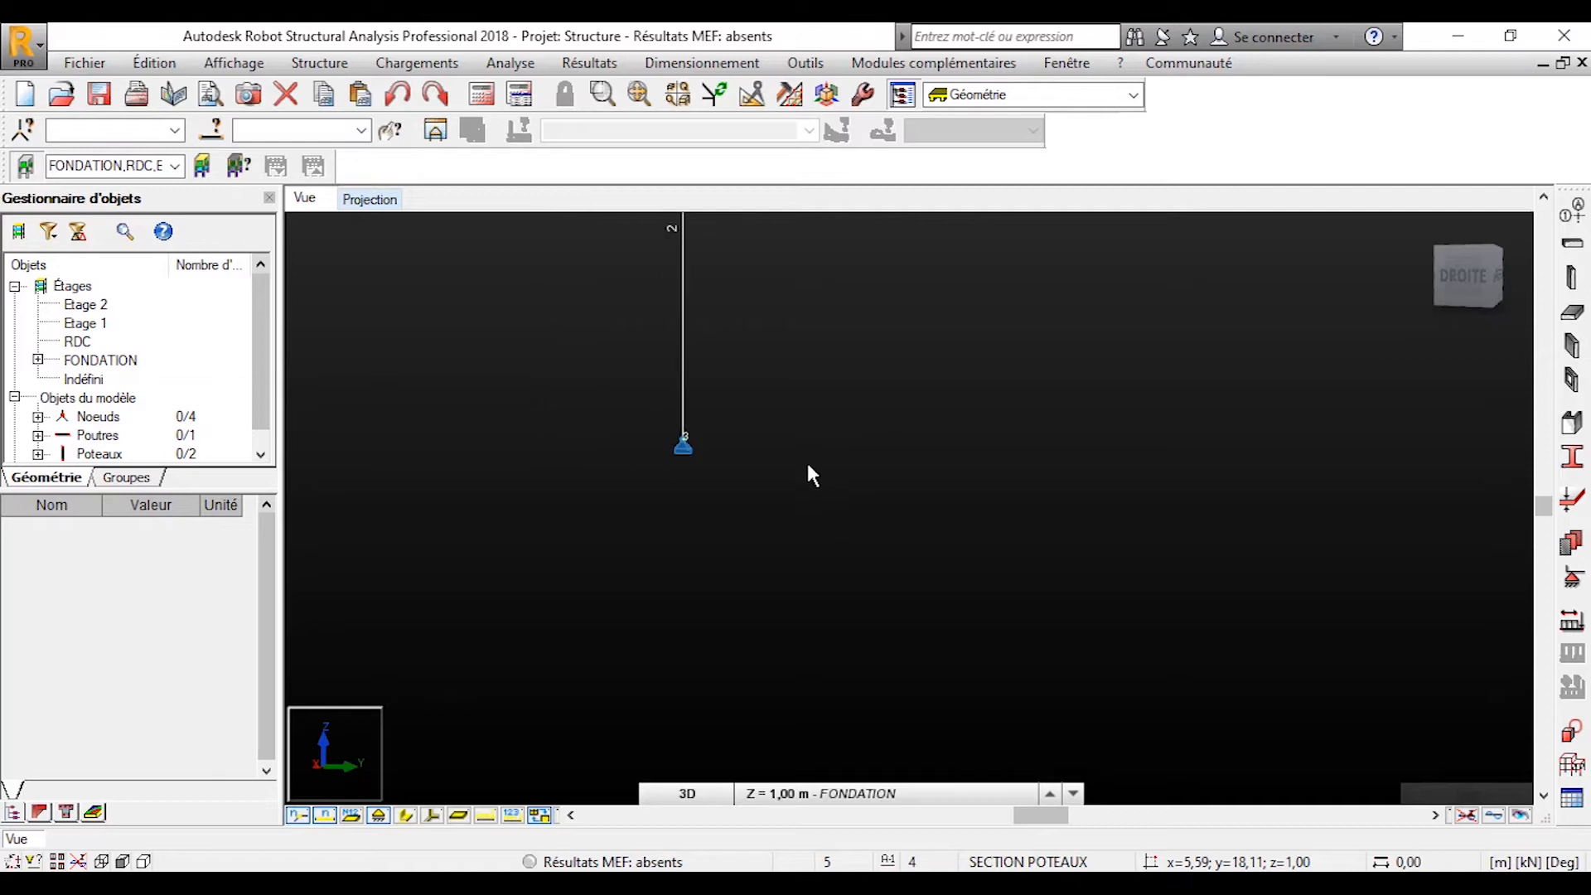
pyautogui.moveTo(812, 365); pyautogui.dragTo(817, 404, button='middle')
pyautogui.scroll(6, 741, 303)
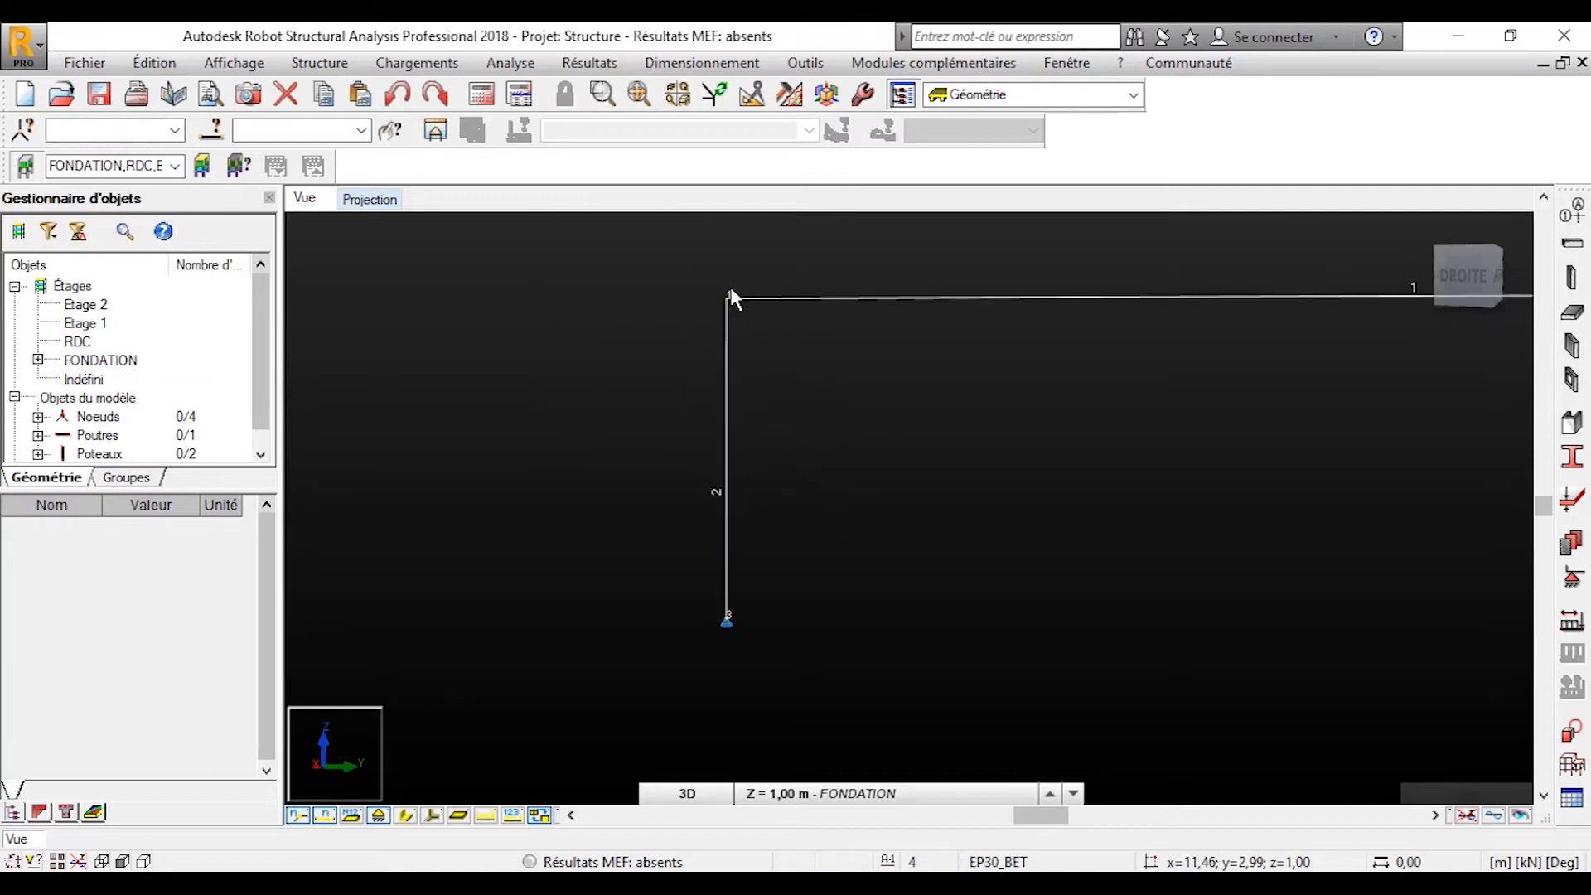
pyautogui.scroll(-3, 743, 339)
pyautogui.scroll(4, 768, 605)
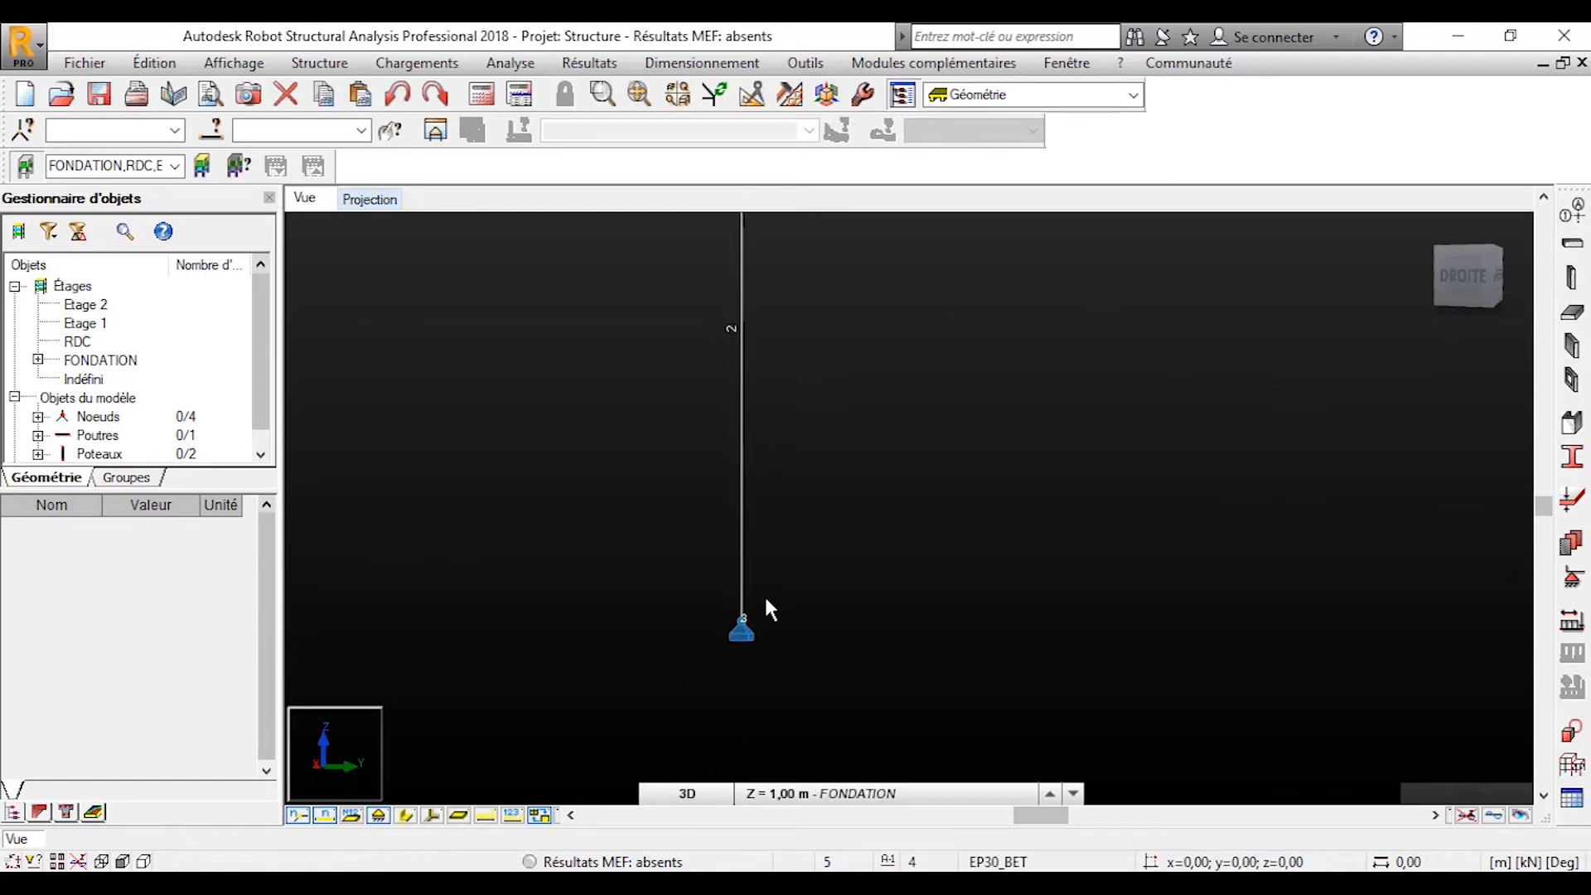
pyautogui.scroll(-2, 746, 623)
pyautogui.scroll(-1, 750, 613)
pyautogui.scroll(-1, 750, 620)
pyautogui.scroll(3, 750, 622)
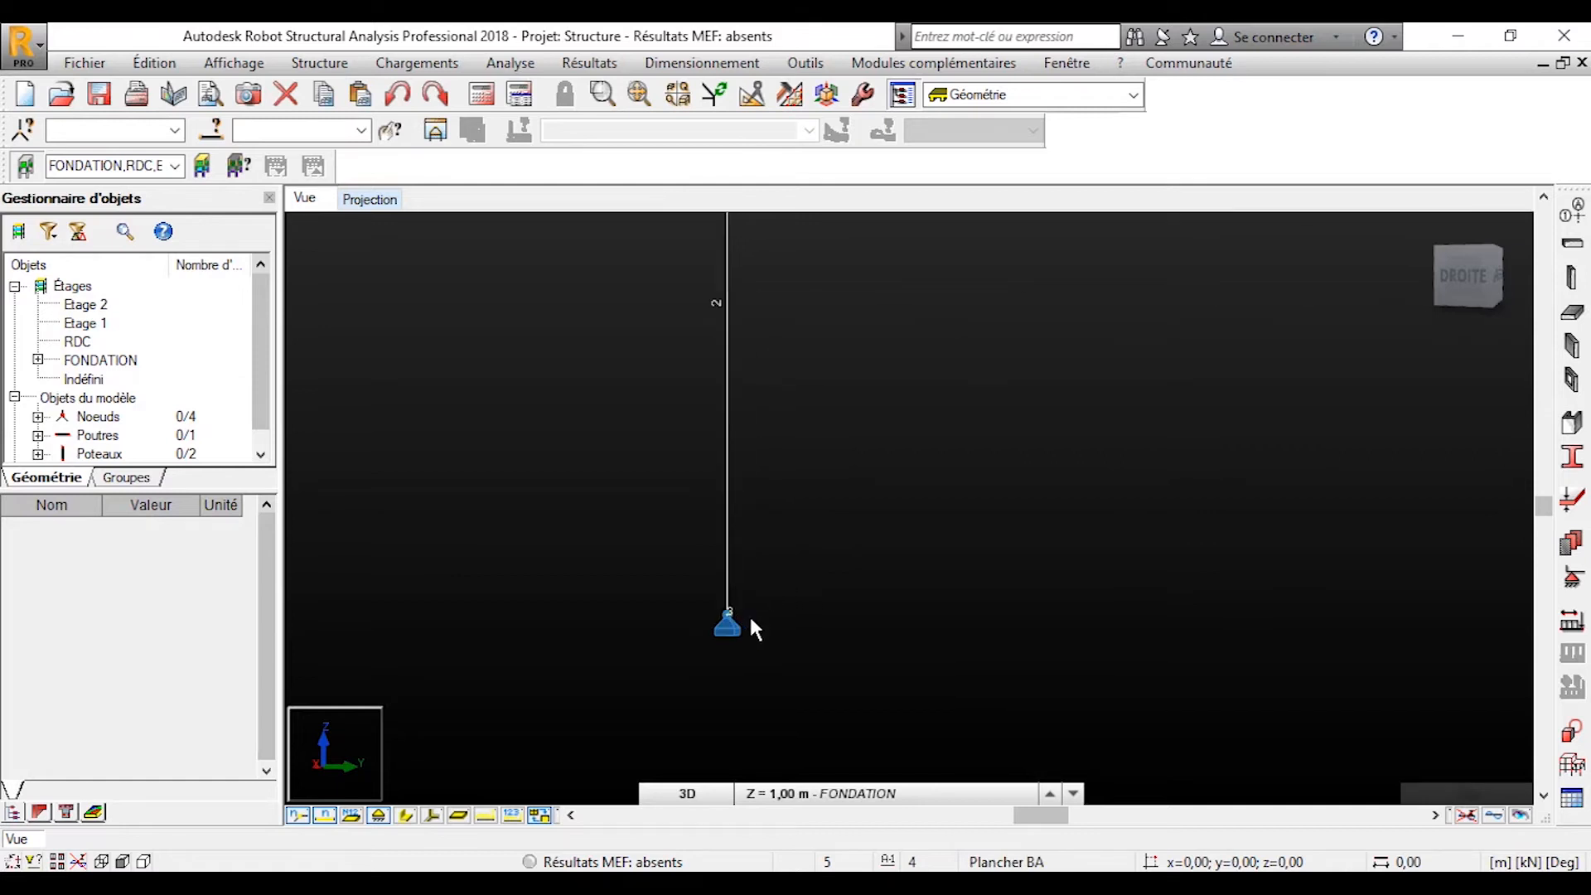
pyautogui.scroll(-1, 750, 623)
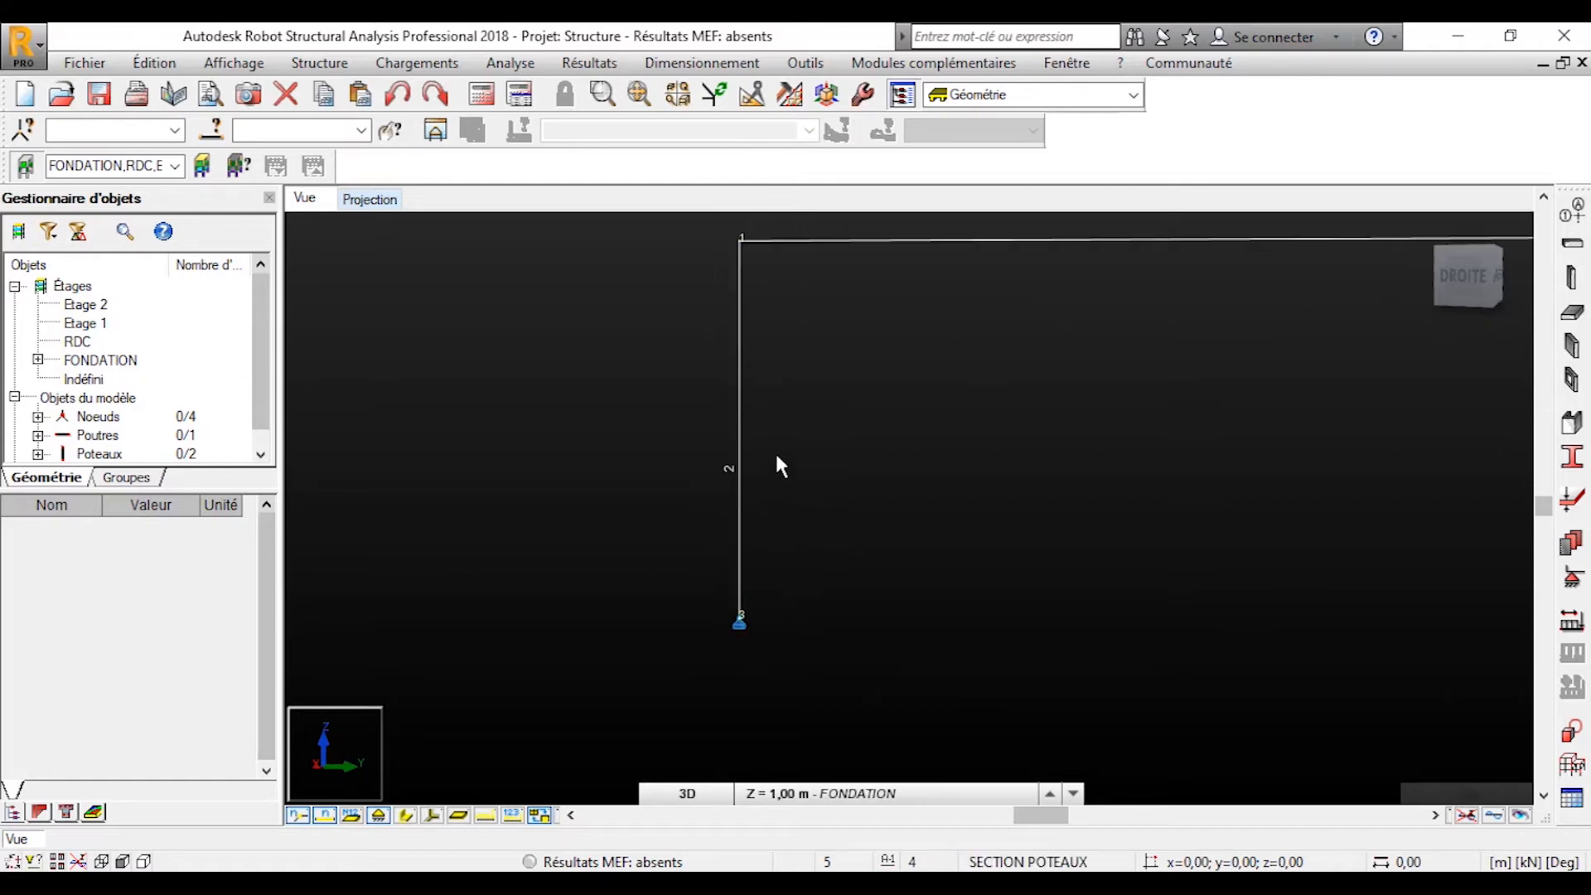
pyautogui.click(713, 487)
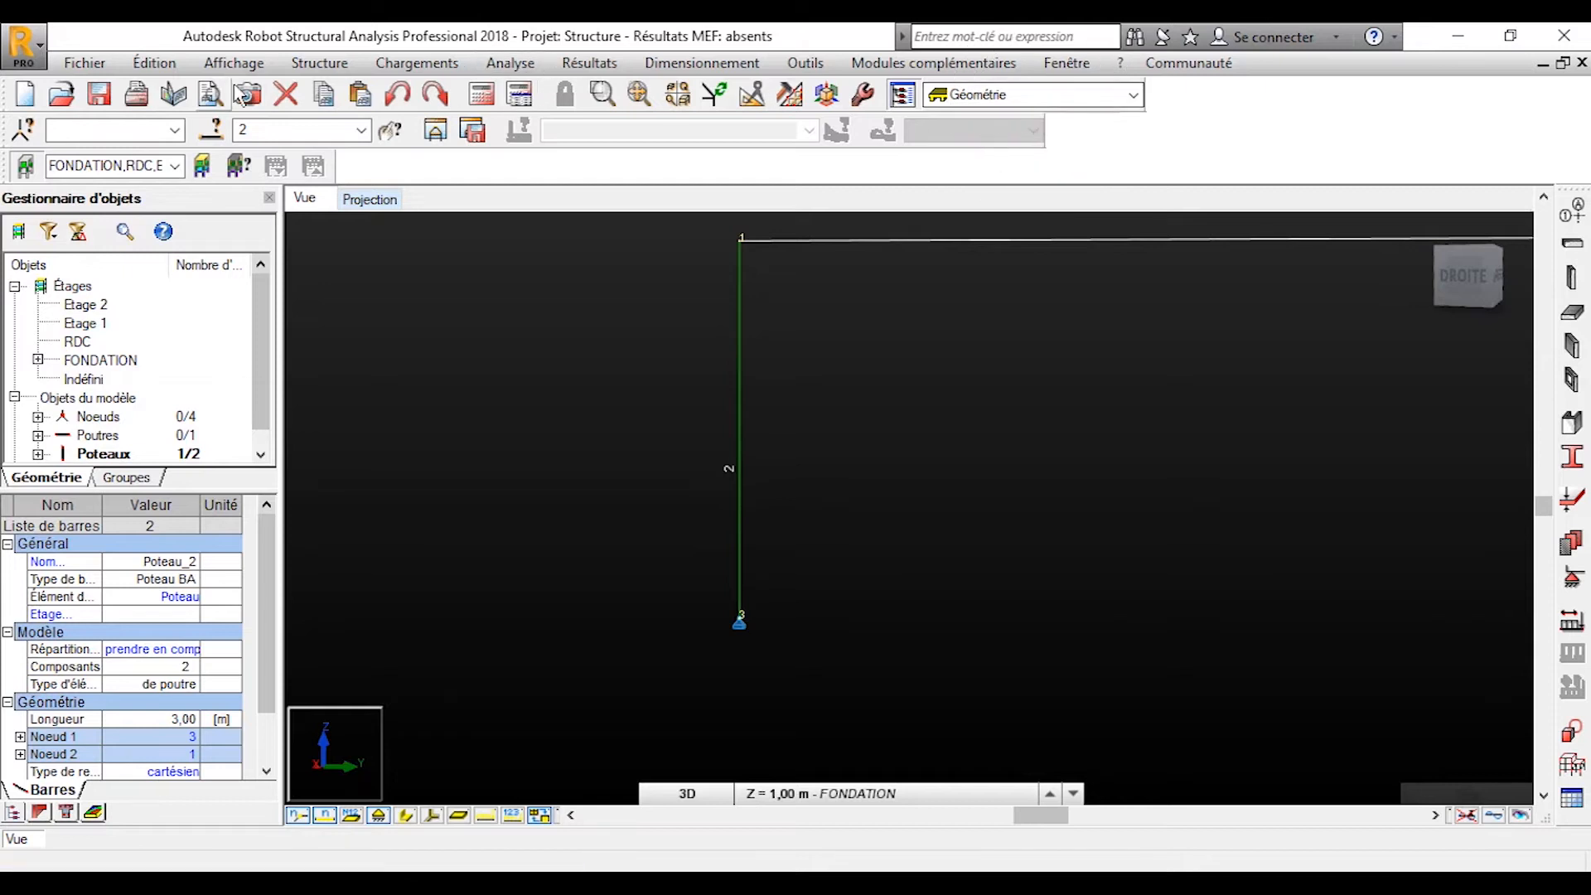
pyautogui.click(319, 63)
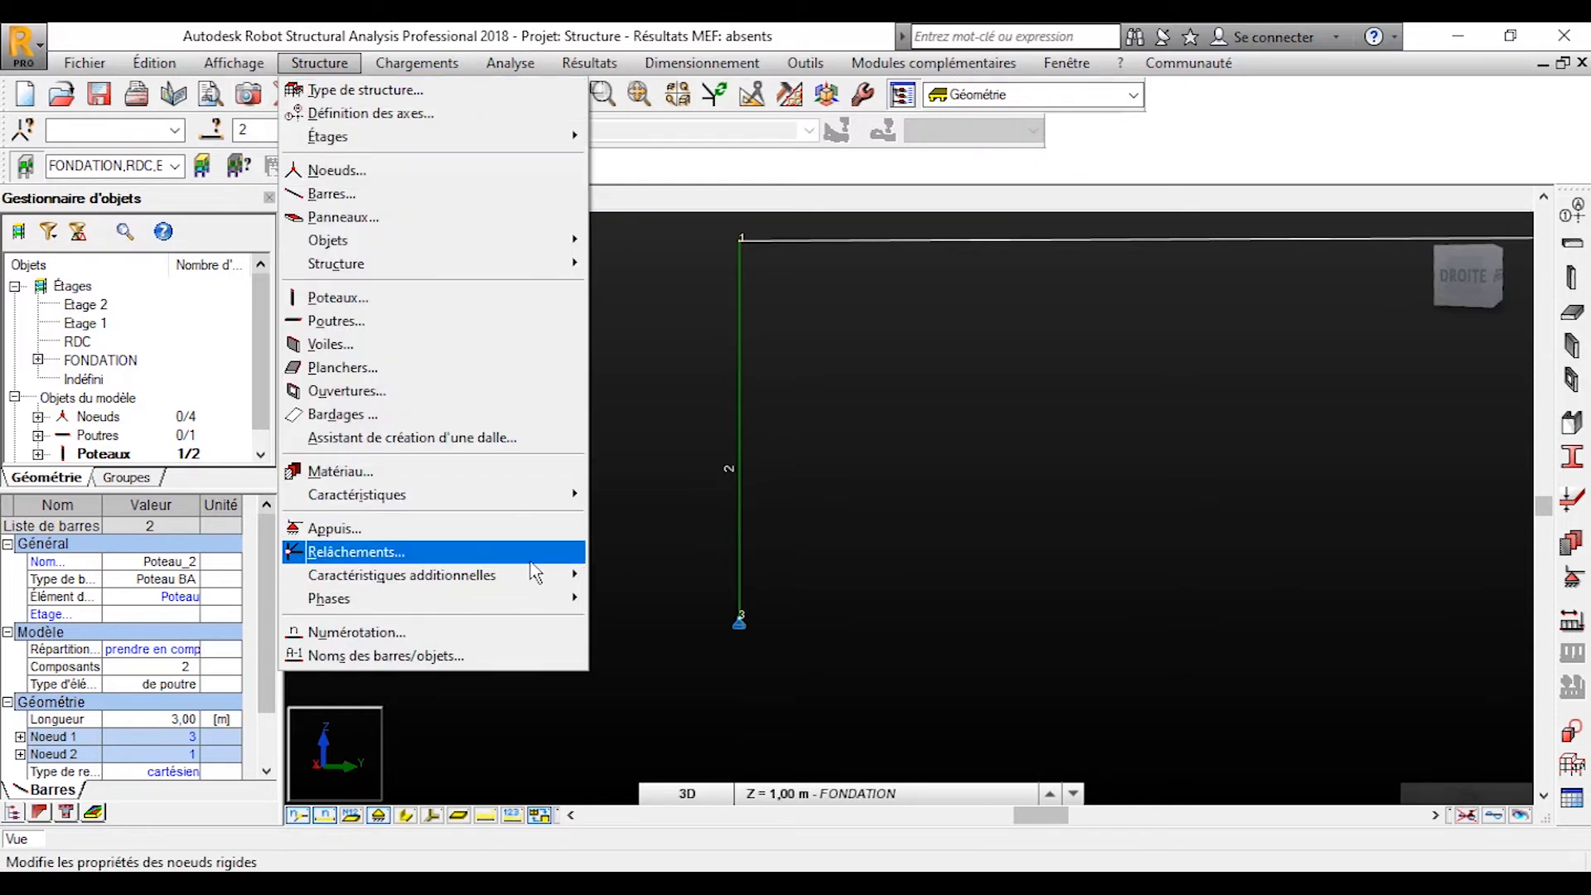
pyautogui.moveTo(568, 573)
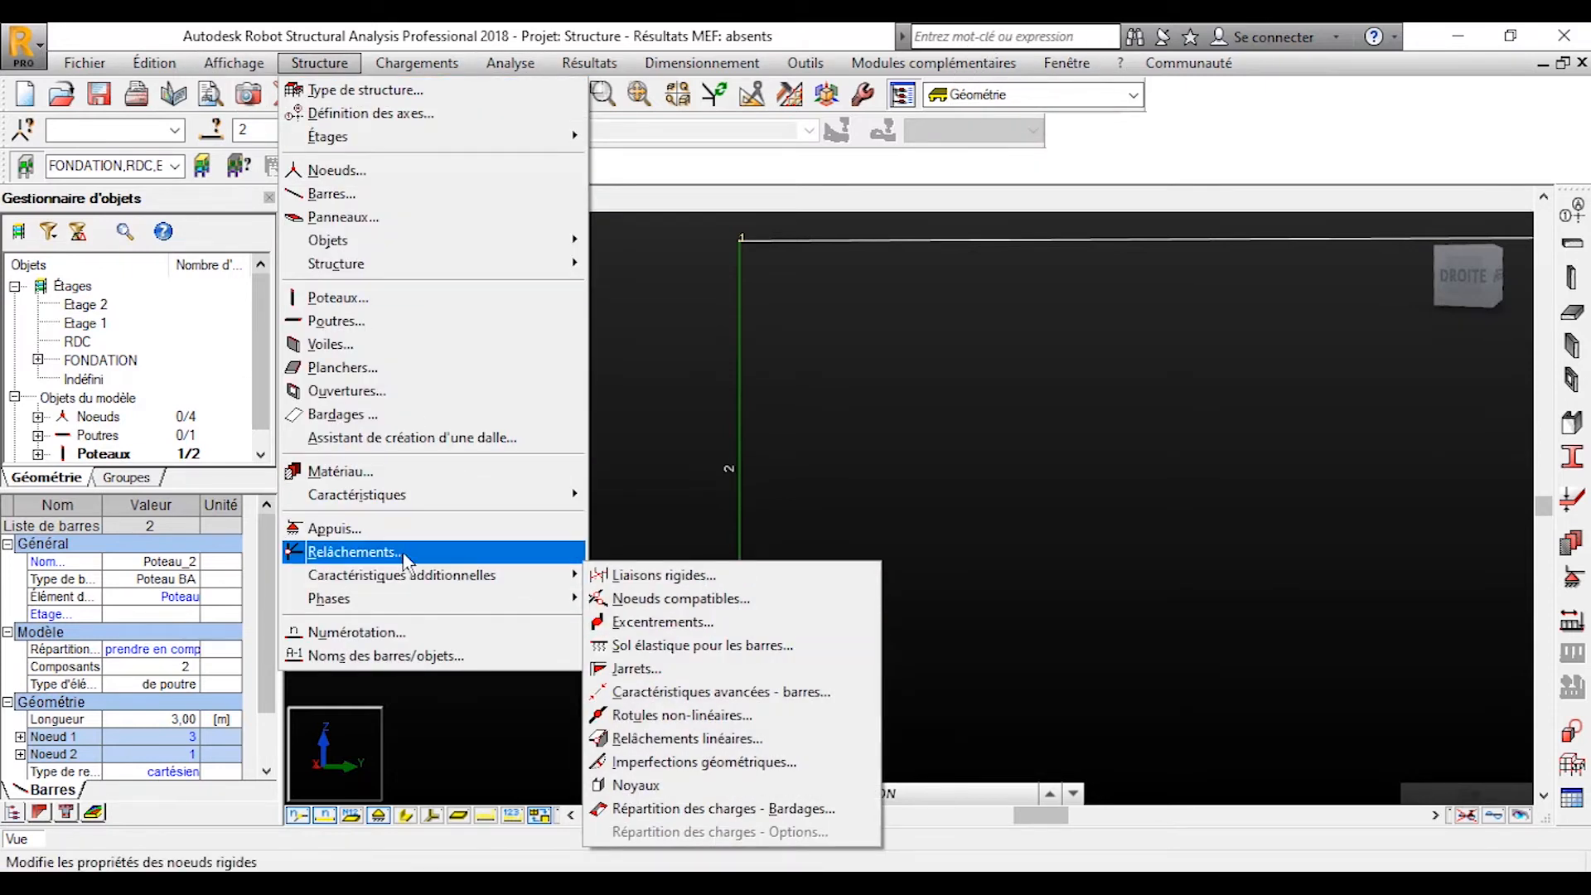
pyautogui.moveTo(493, 580)
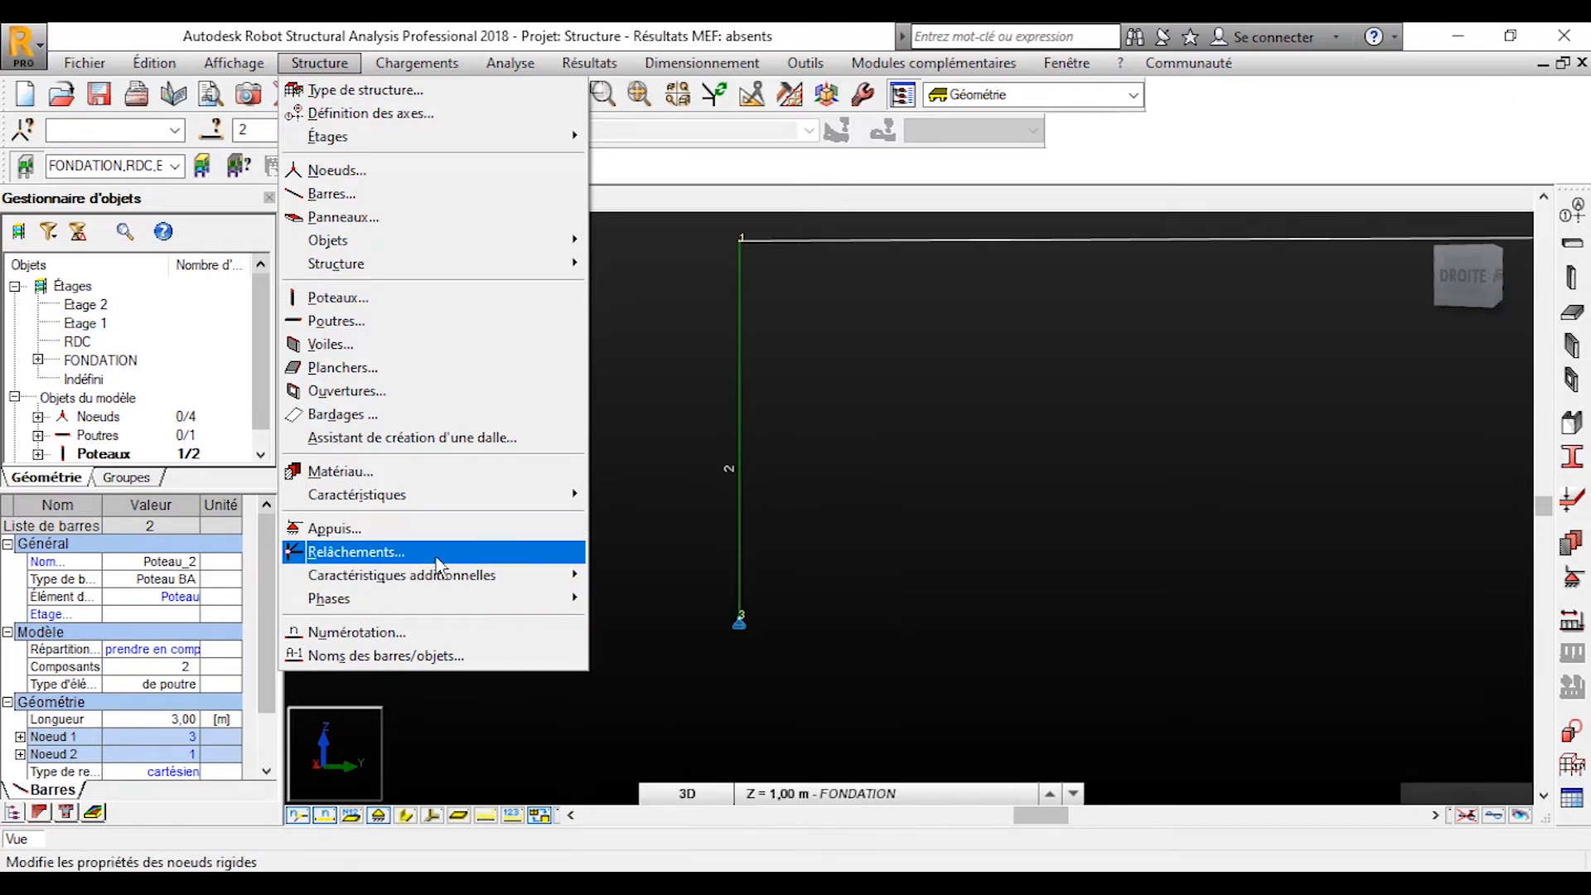
pyautogui.click(673, 484)
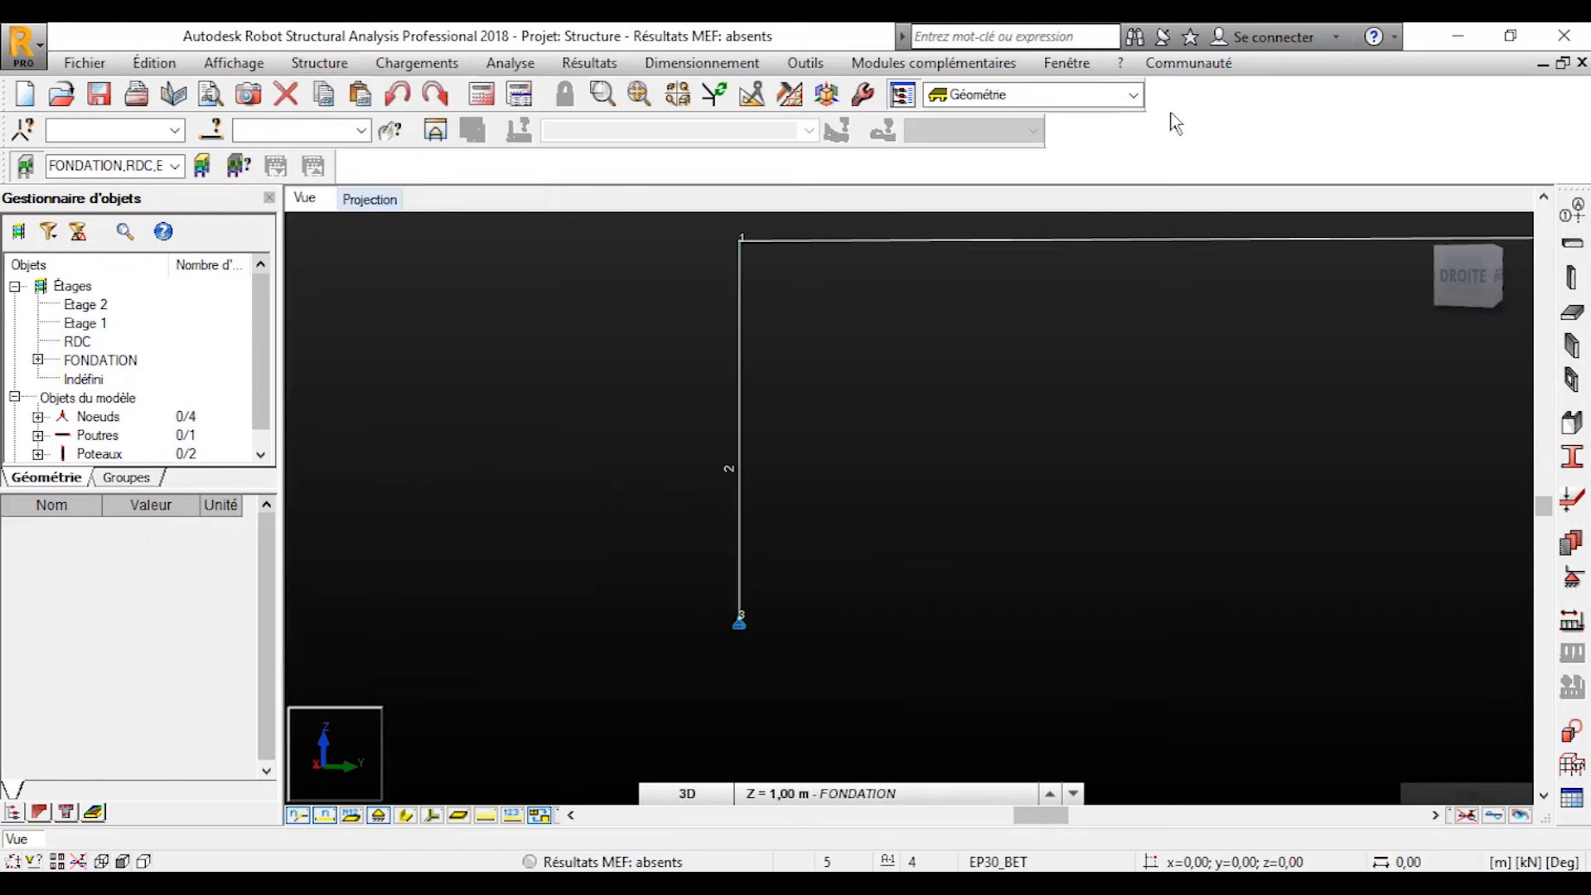
# - Switch to the Caractéristiques layout and open the bar releases definition with column 2 selected
pyautogui.click(1135, 94)
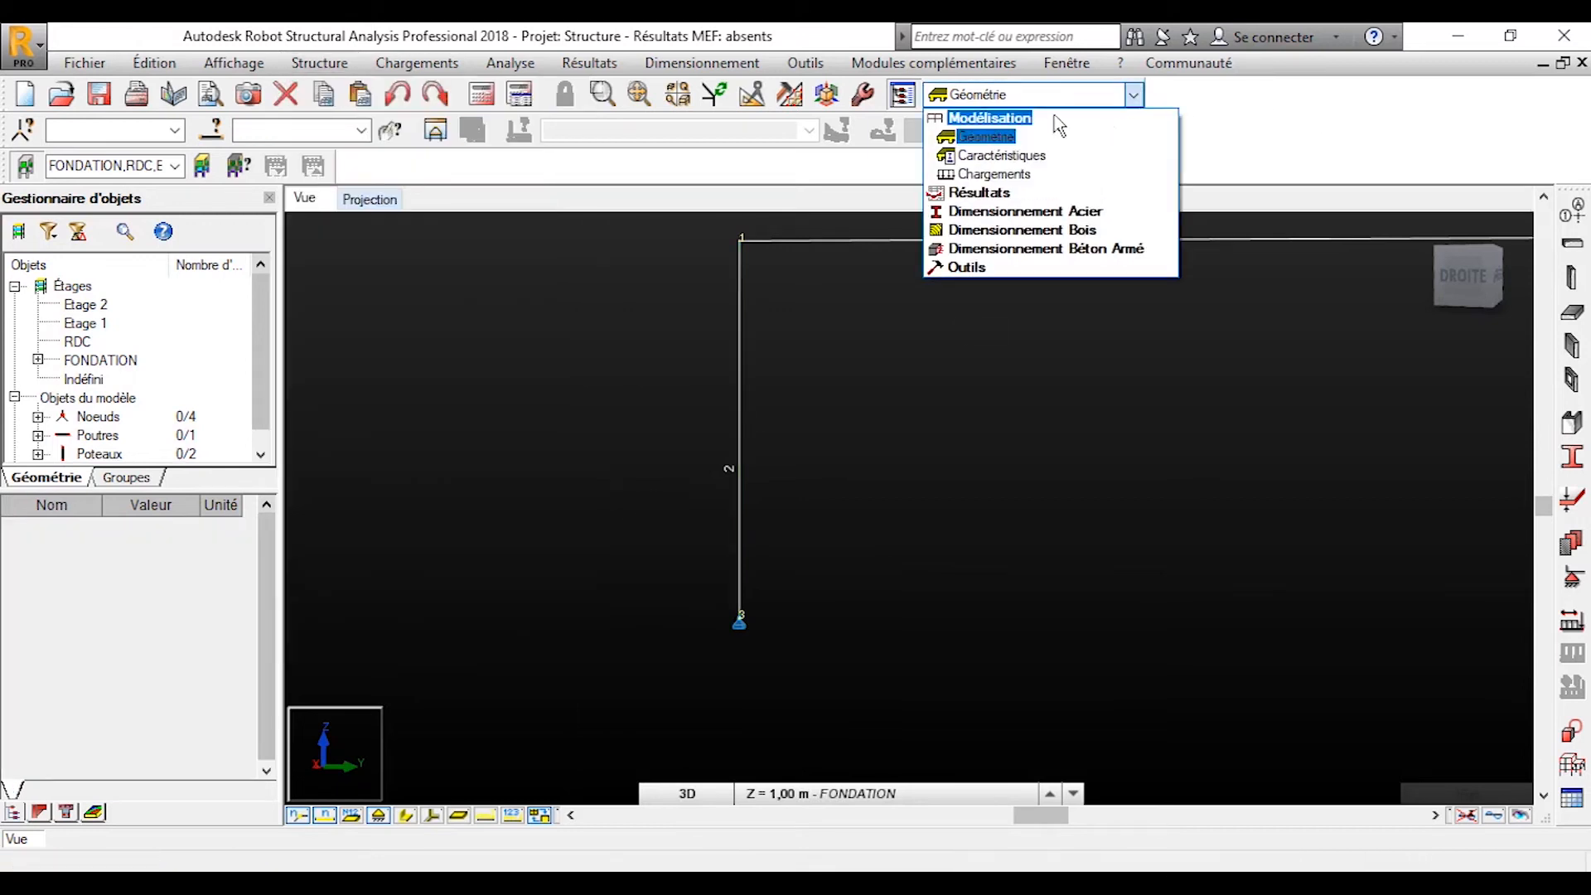
pyautogui.click(1000, 157)
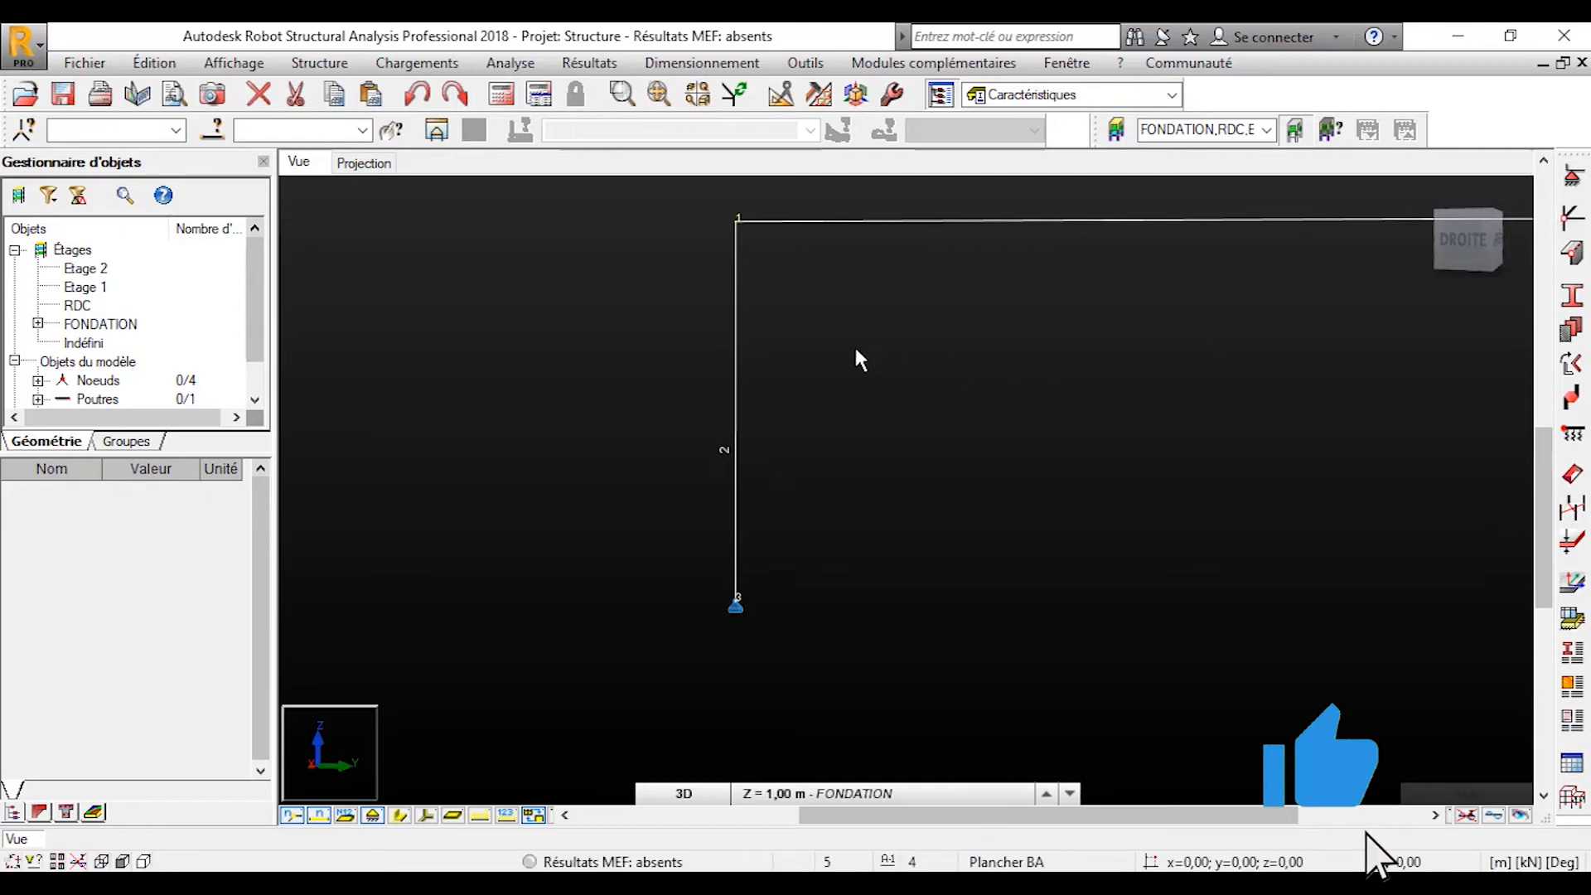
pyautogui.click(715, 340)
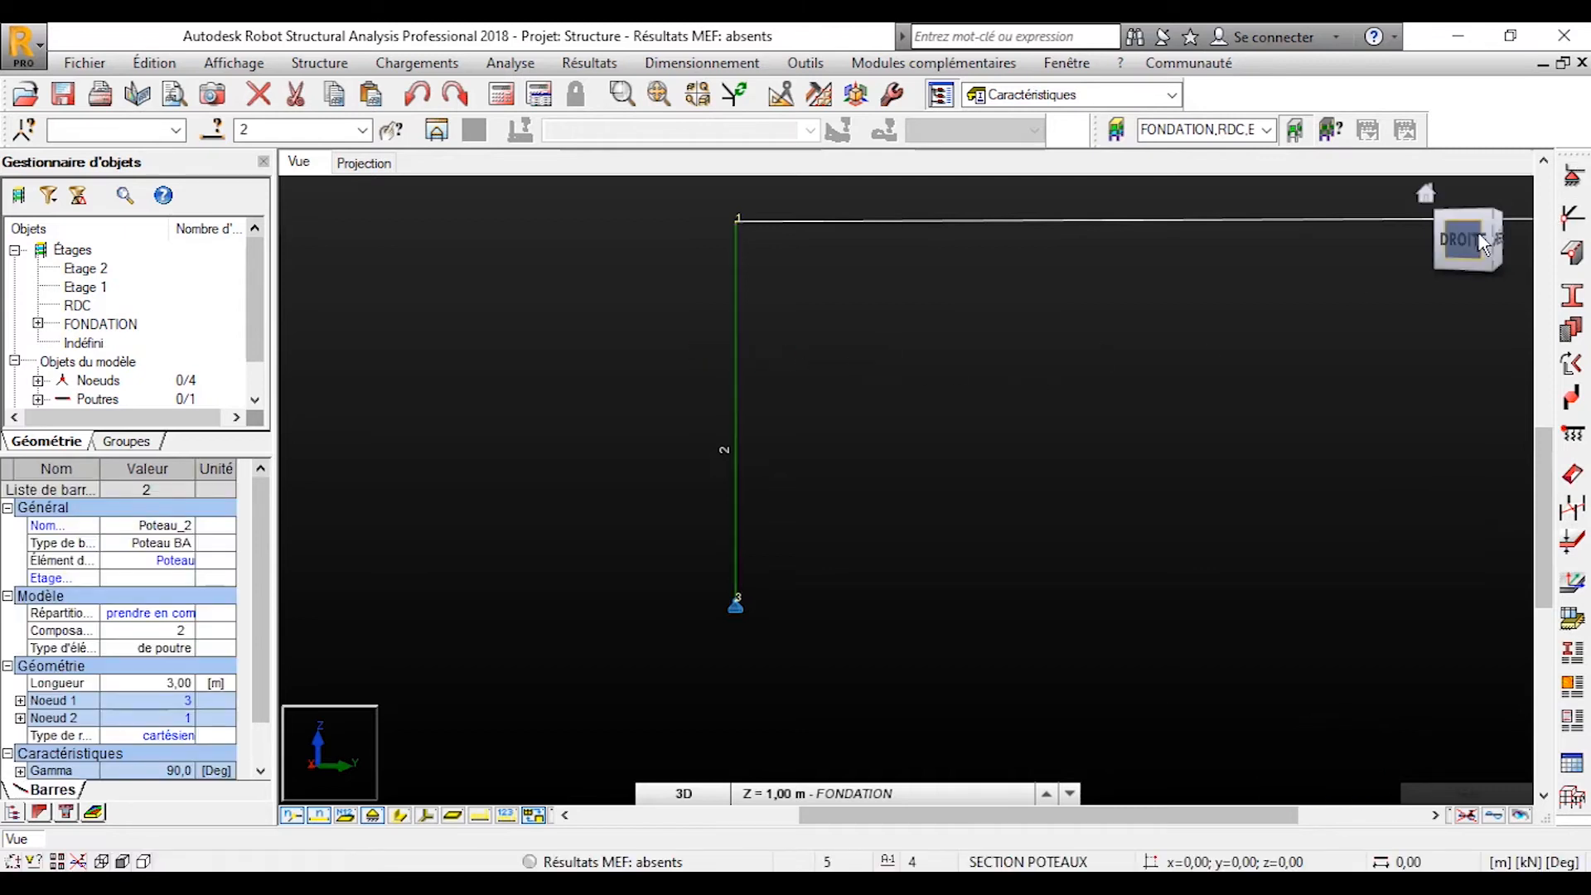
pyautogui.click(1573, 219)
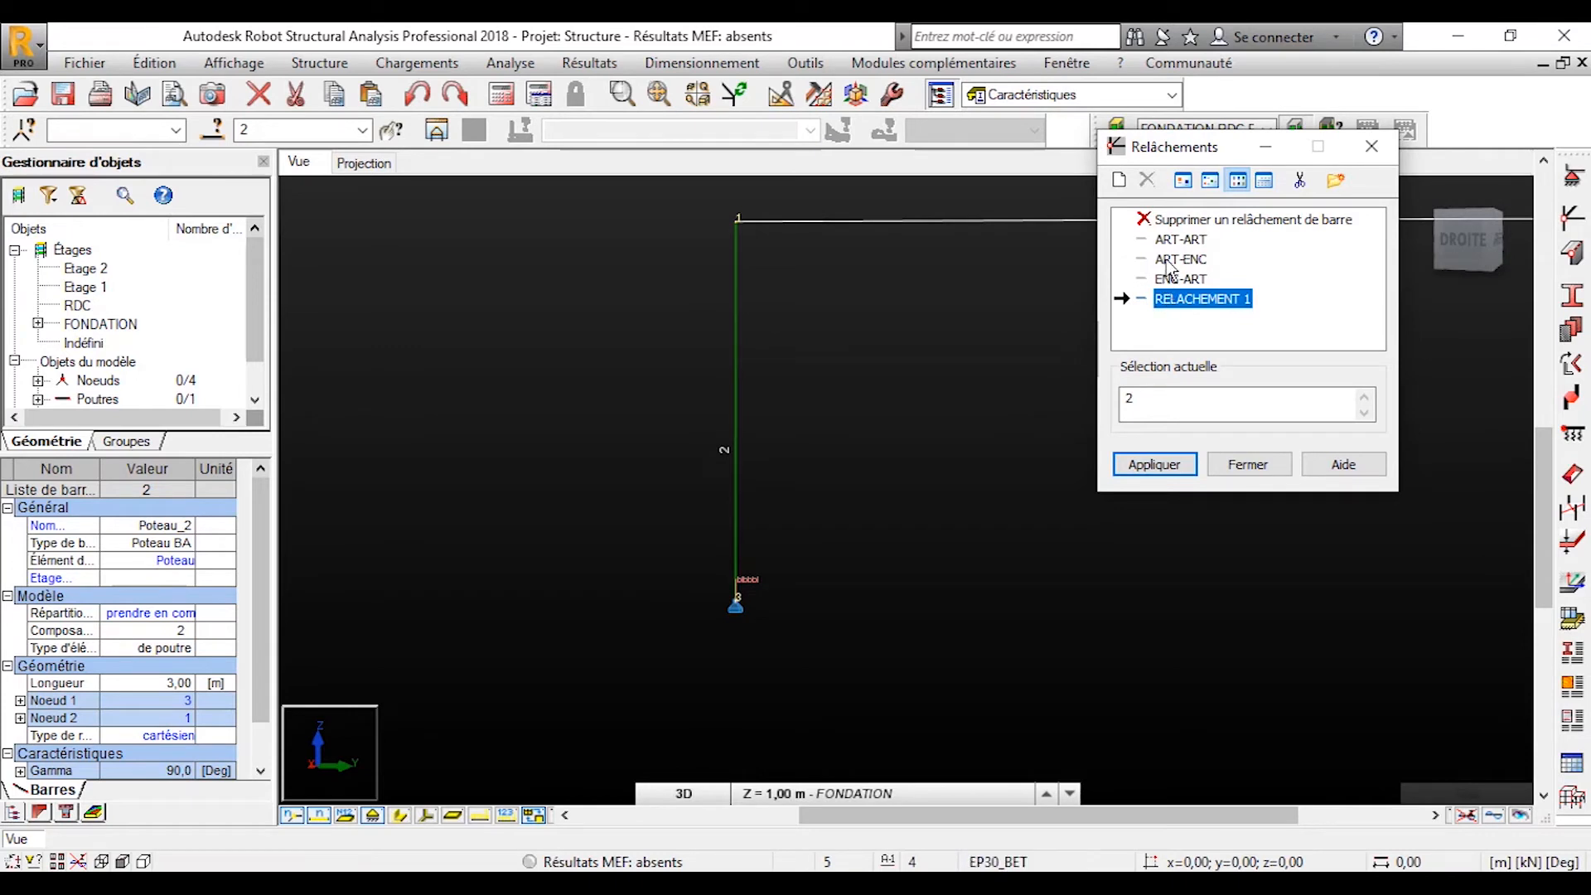
pyautogui.scroll(3, 726, 613)
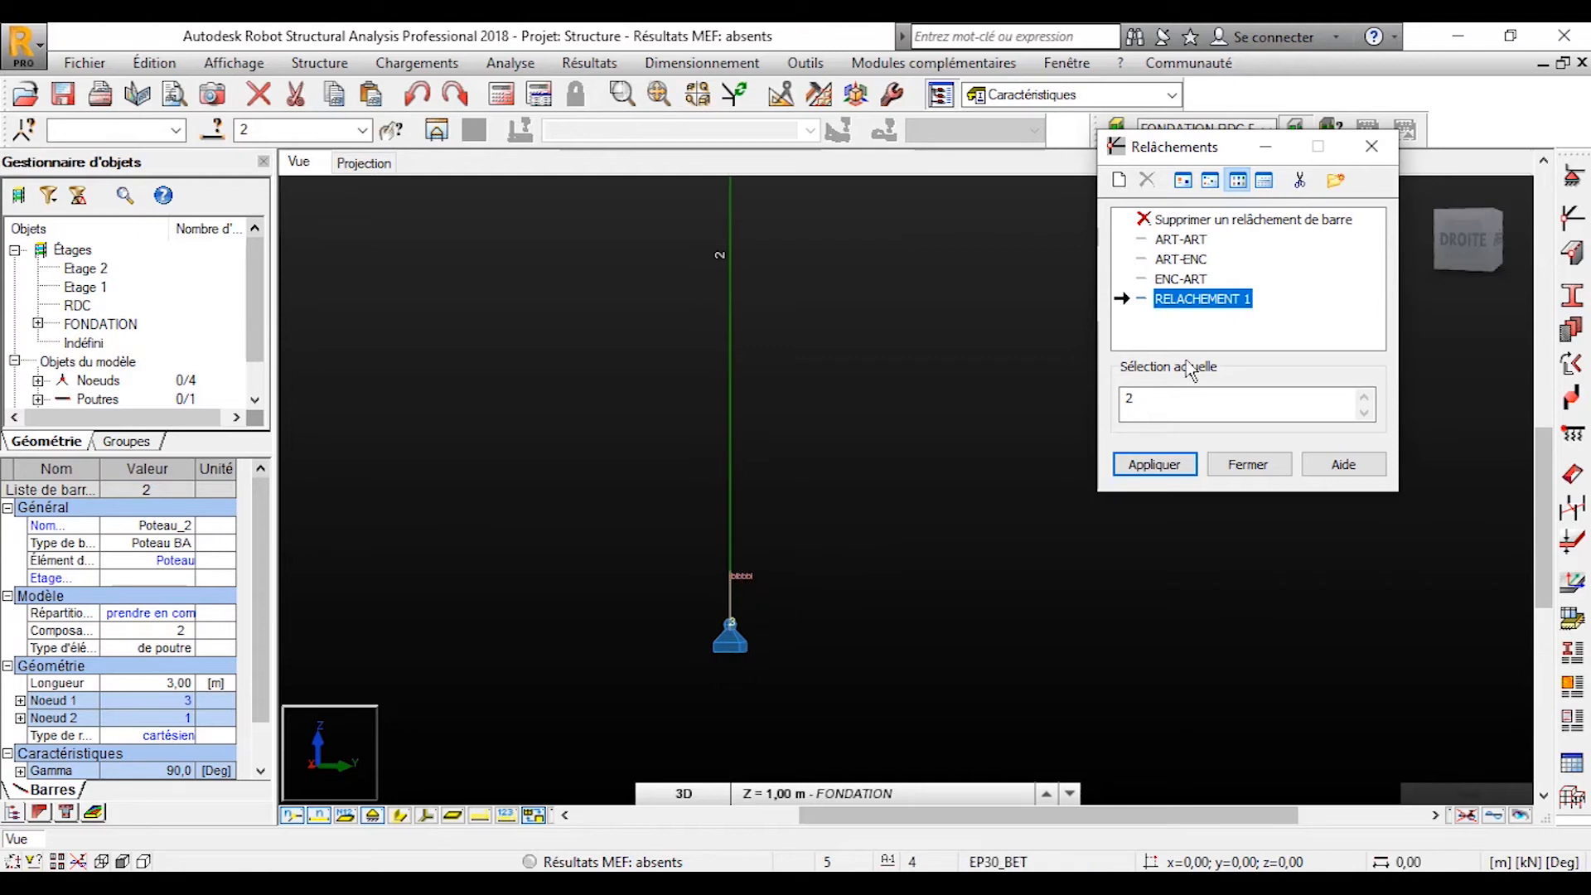
# - Start a new bar release definition with Uy and Rz released at the bar's origin
pyautogui.click(1120, 183)
pyautogui.moveTo(1252, 187); pyautogui.dragTo(1083, 180)
pyautogui.click(1170, 505)
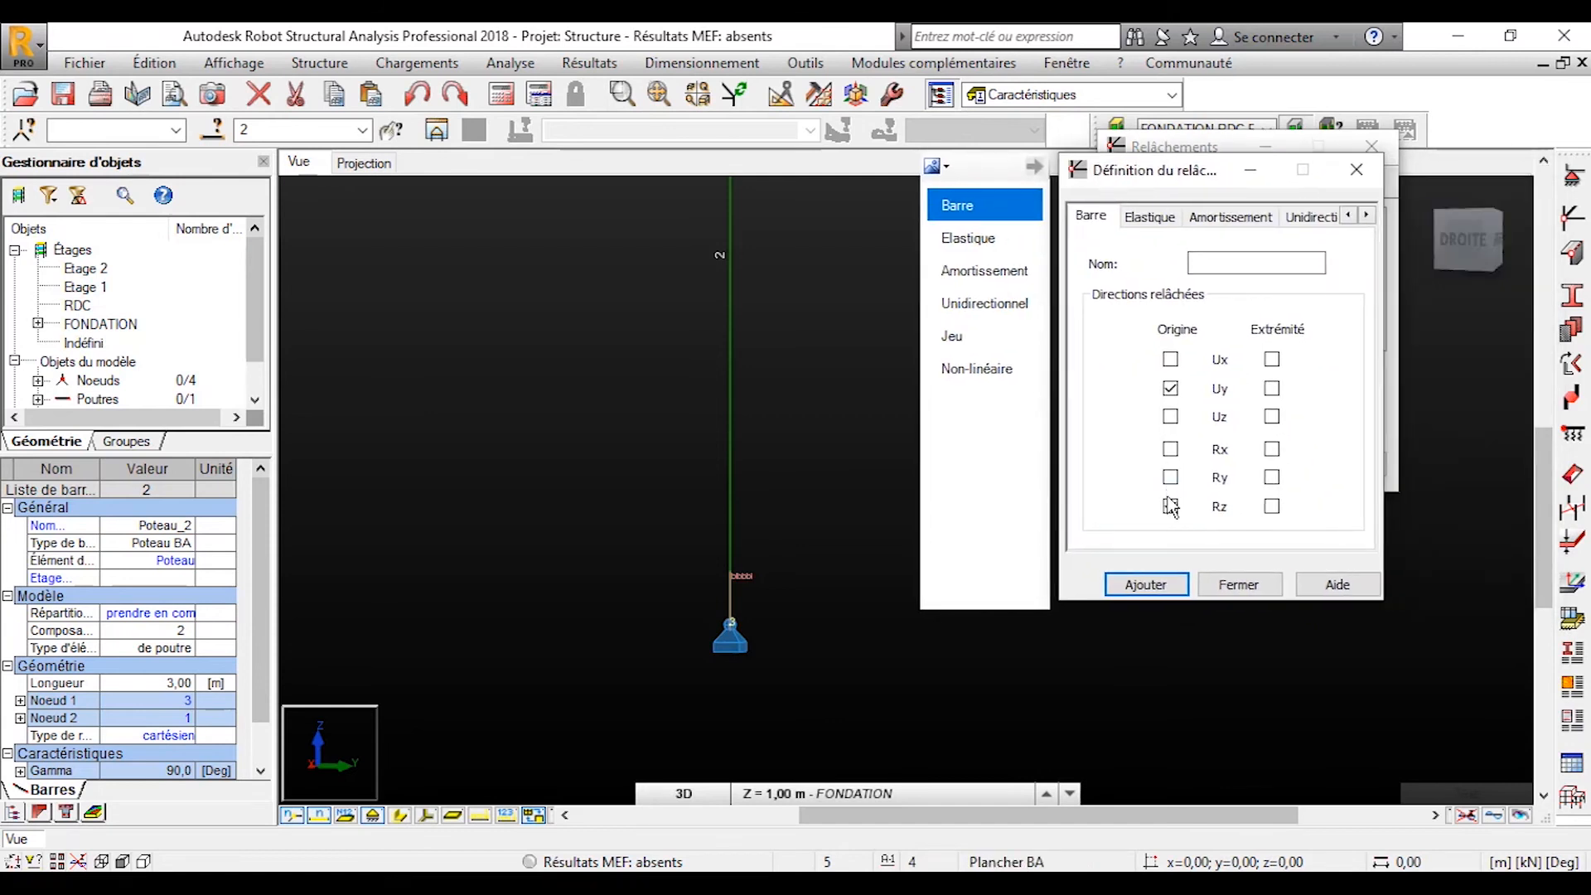
# - Name the new bar release RELACHEMENT 2
pyautogui.click(1261, 273)
pyautogui.write('RE')
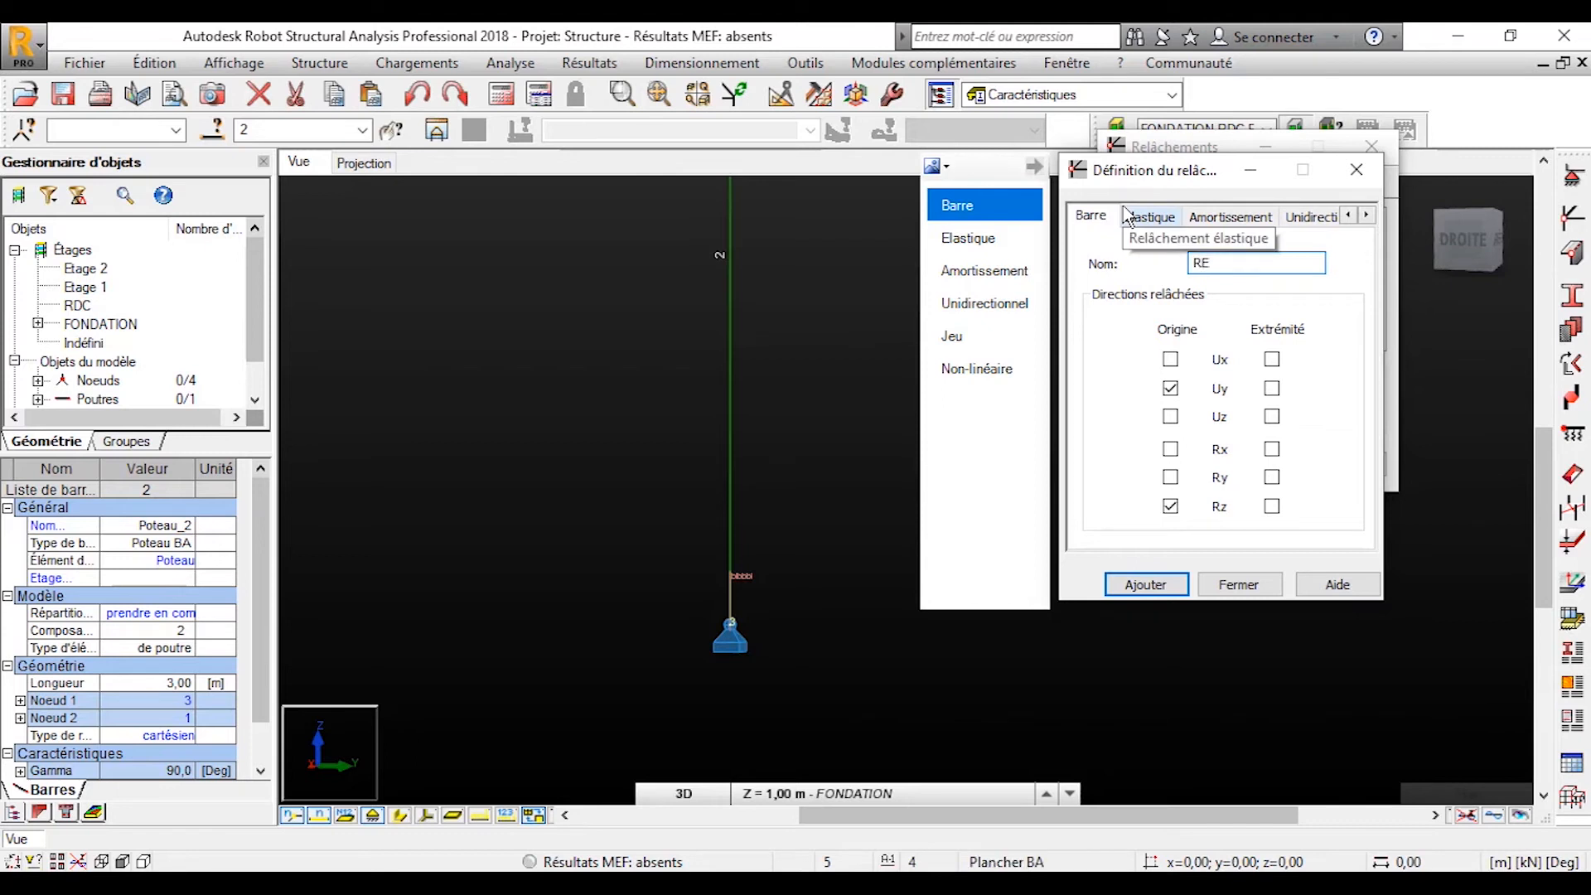
pyautogui.write('LZCHEMENT')
pyautogui.press('Left')
pyautogui.press('Left')
pyautogui.press('Left')
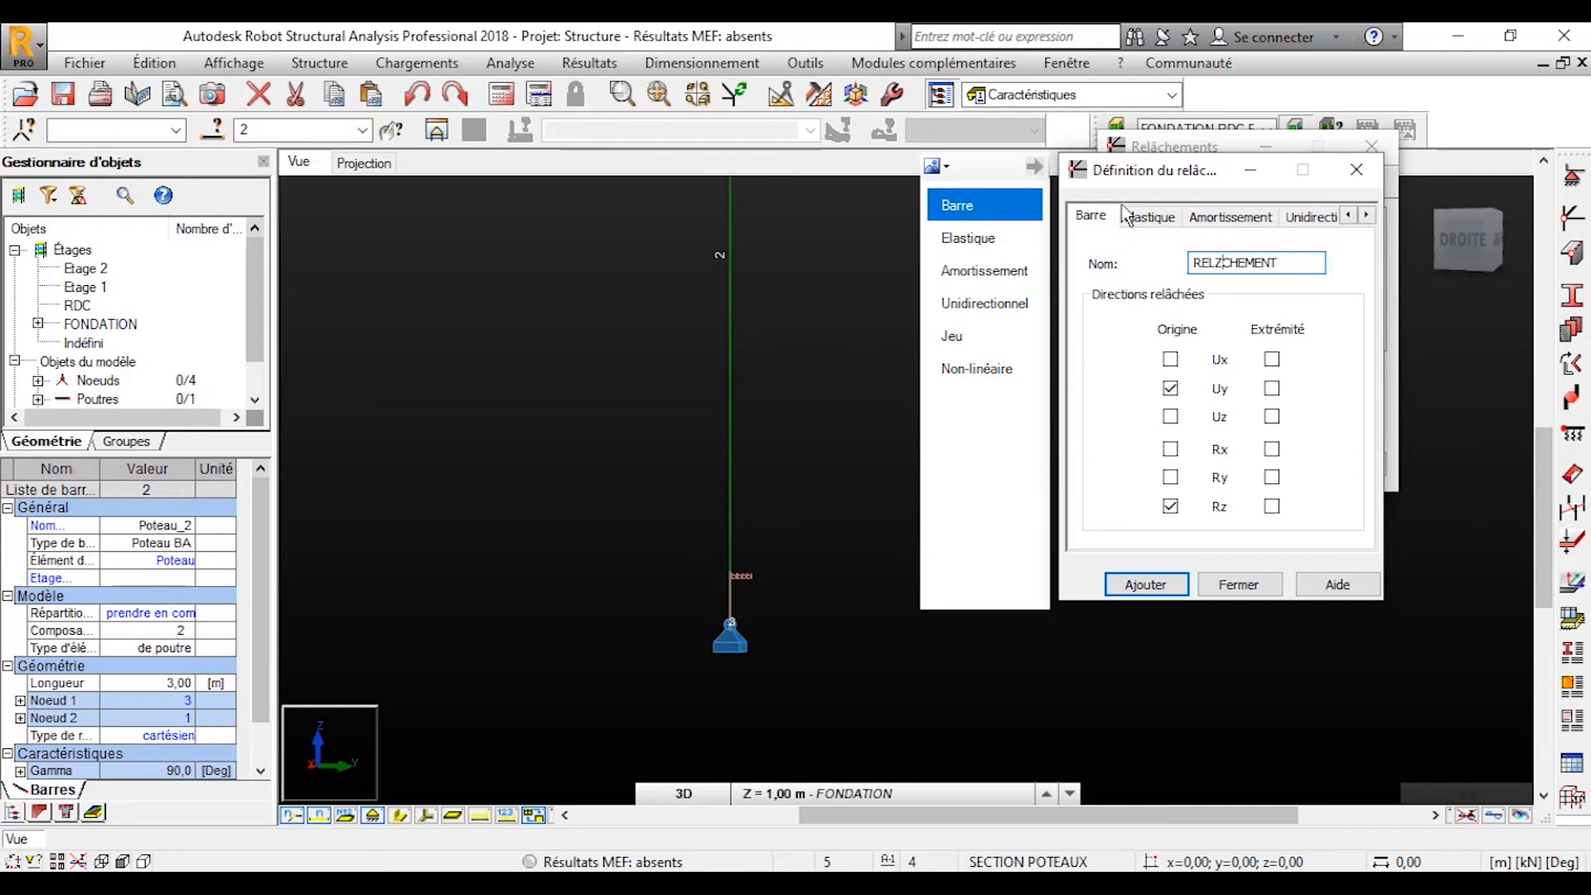
pyautogui.press('BackSpace')
pyautogui.write('A')
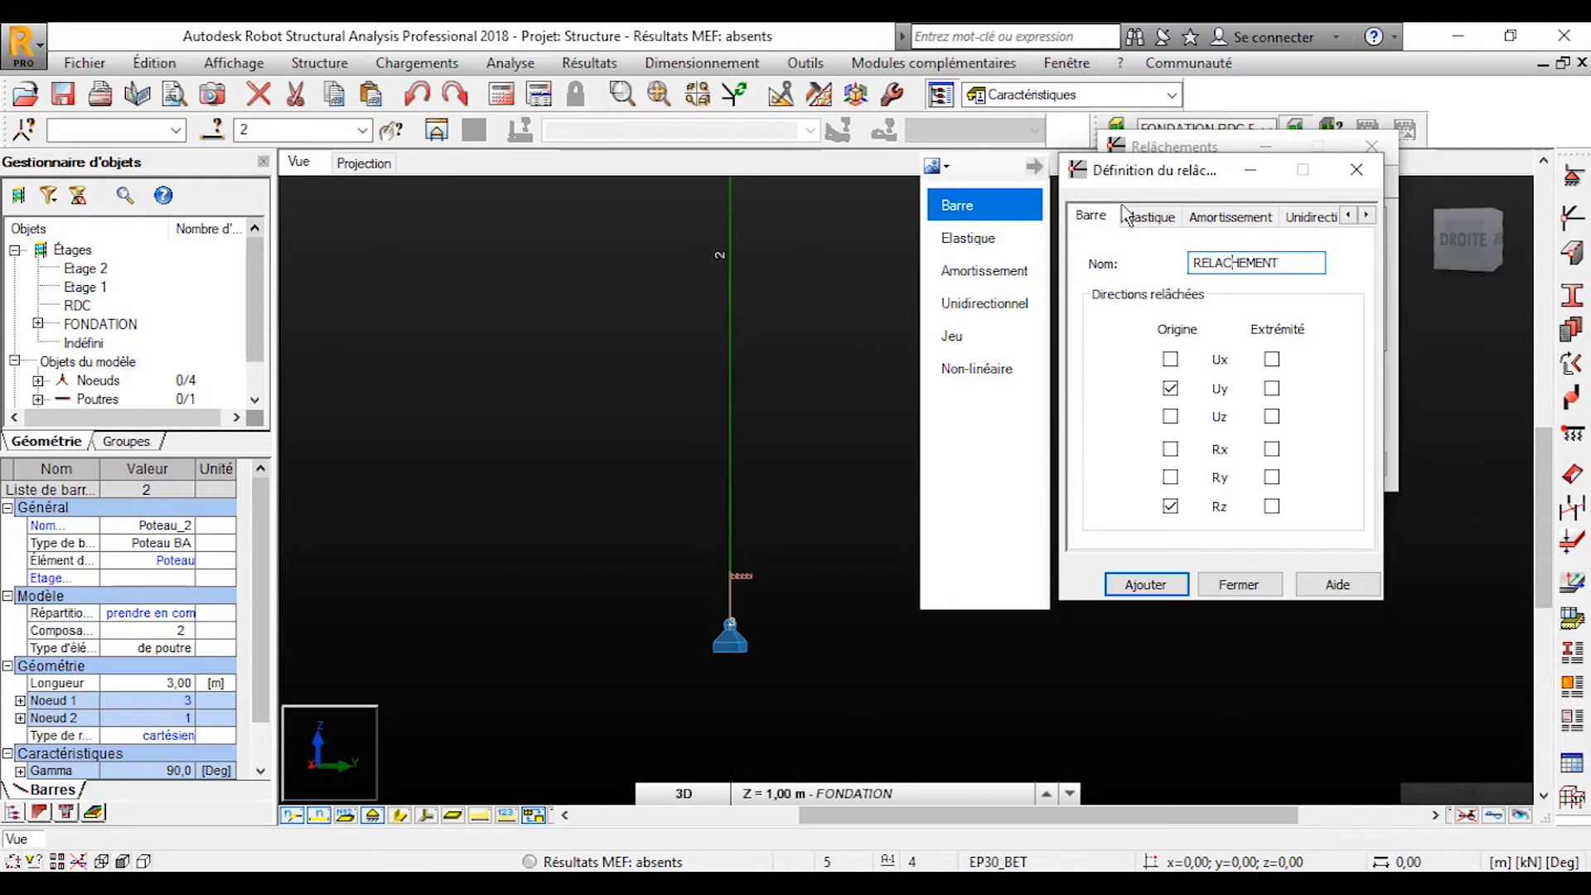
pyautogui.write('2')
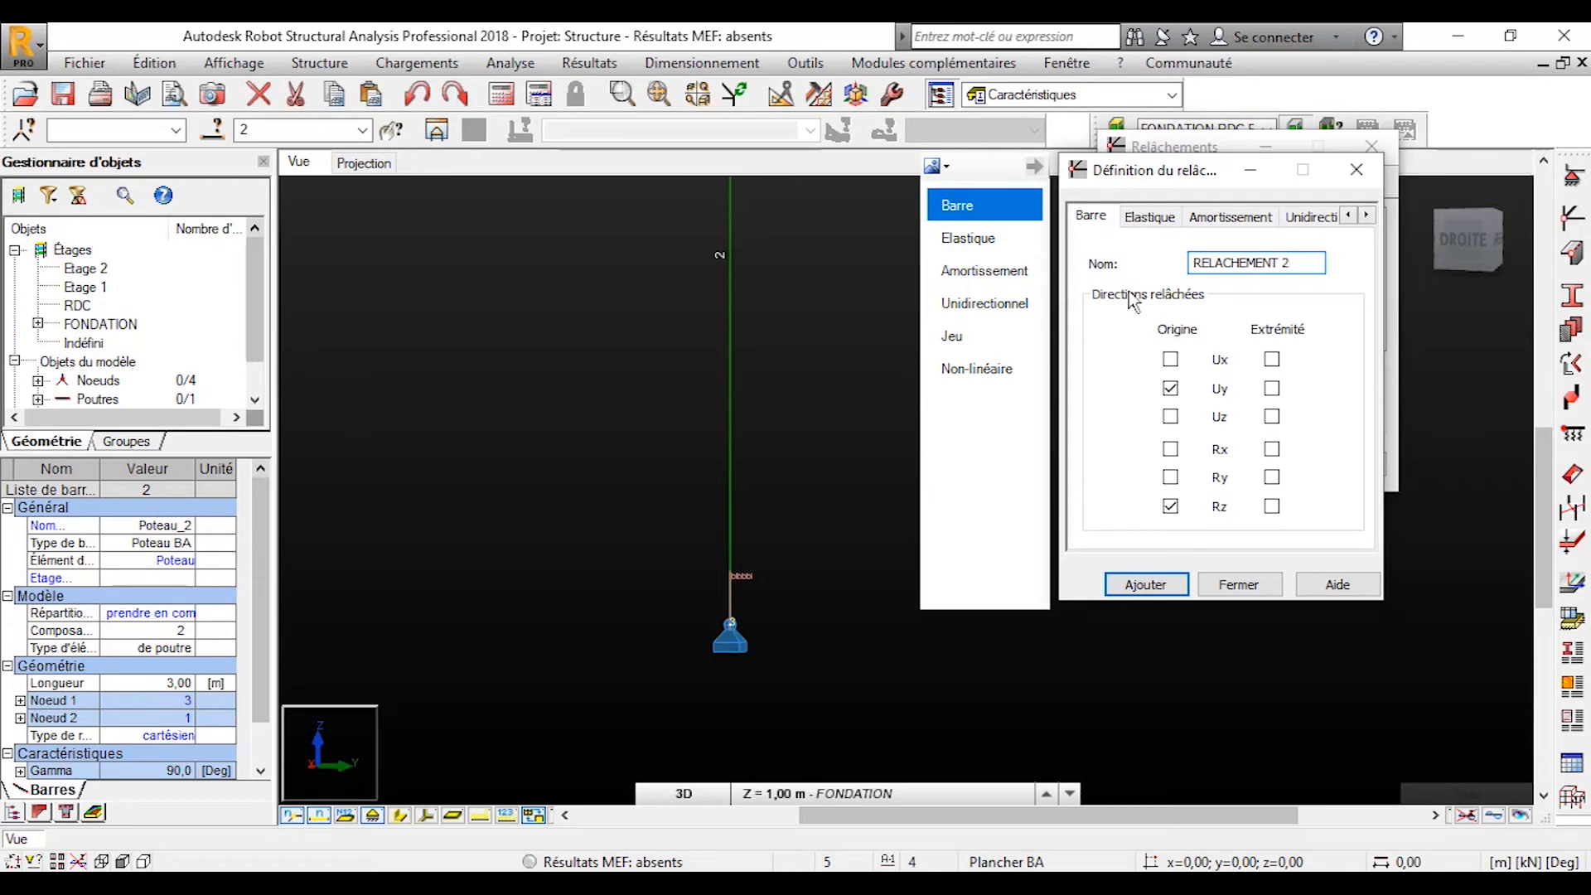
# - Release Ux and Ry at the bar's origin in addition to Uy and Rz
pyautogui.click(1169, 504)
pyautogui.click(1170, 505)
pyautogui.scroll(-3, 794, 264)
pyautogui.moveTo(795, 264); pyautogui.dragTo(653, 695, button='middle')
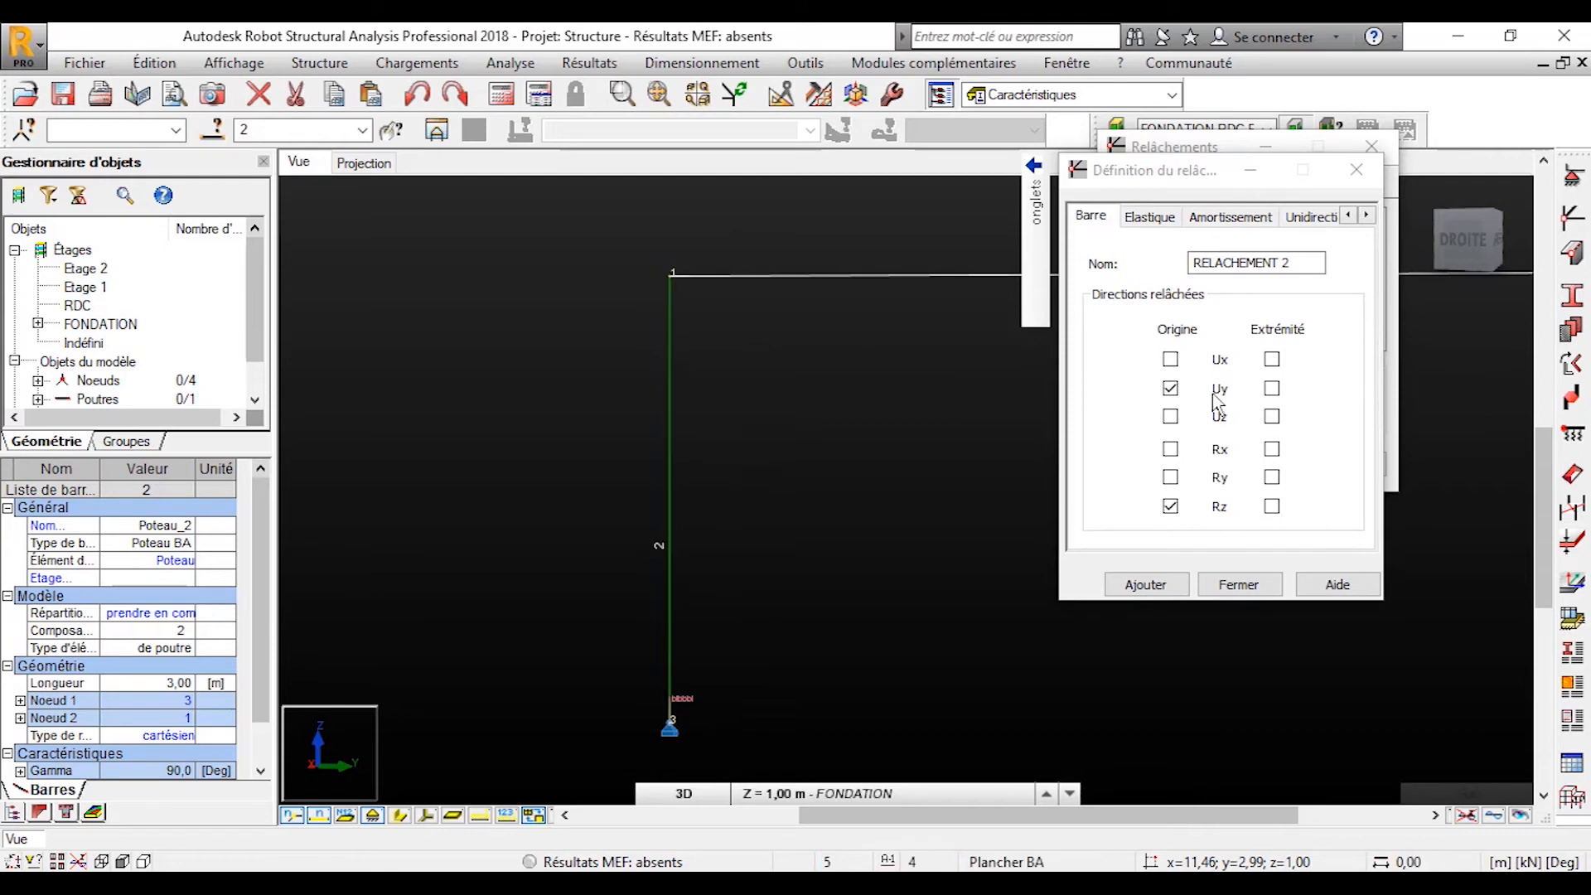
pyautogui.moveTo(659, 479); pyautogui.dragTo(659, 315, button='middle')
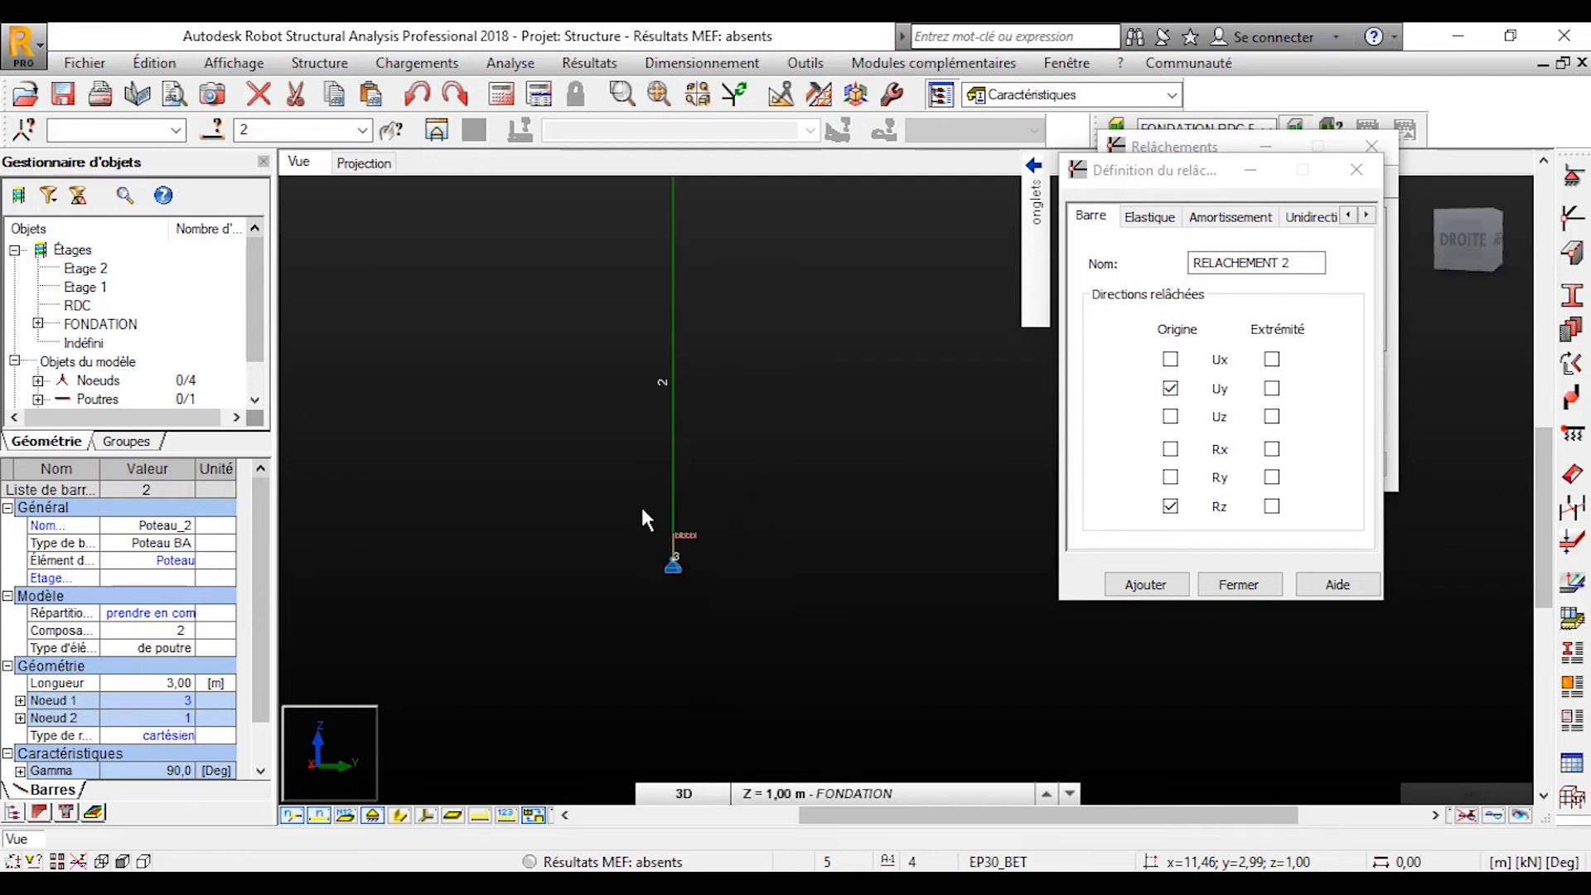
pyautogui.click(1174, 356)
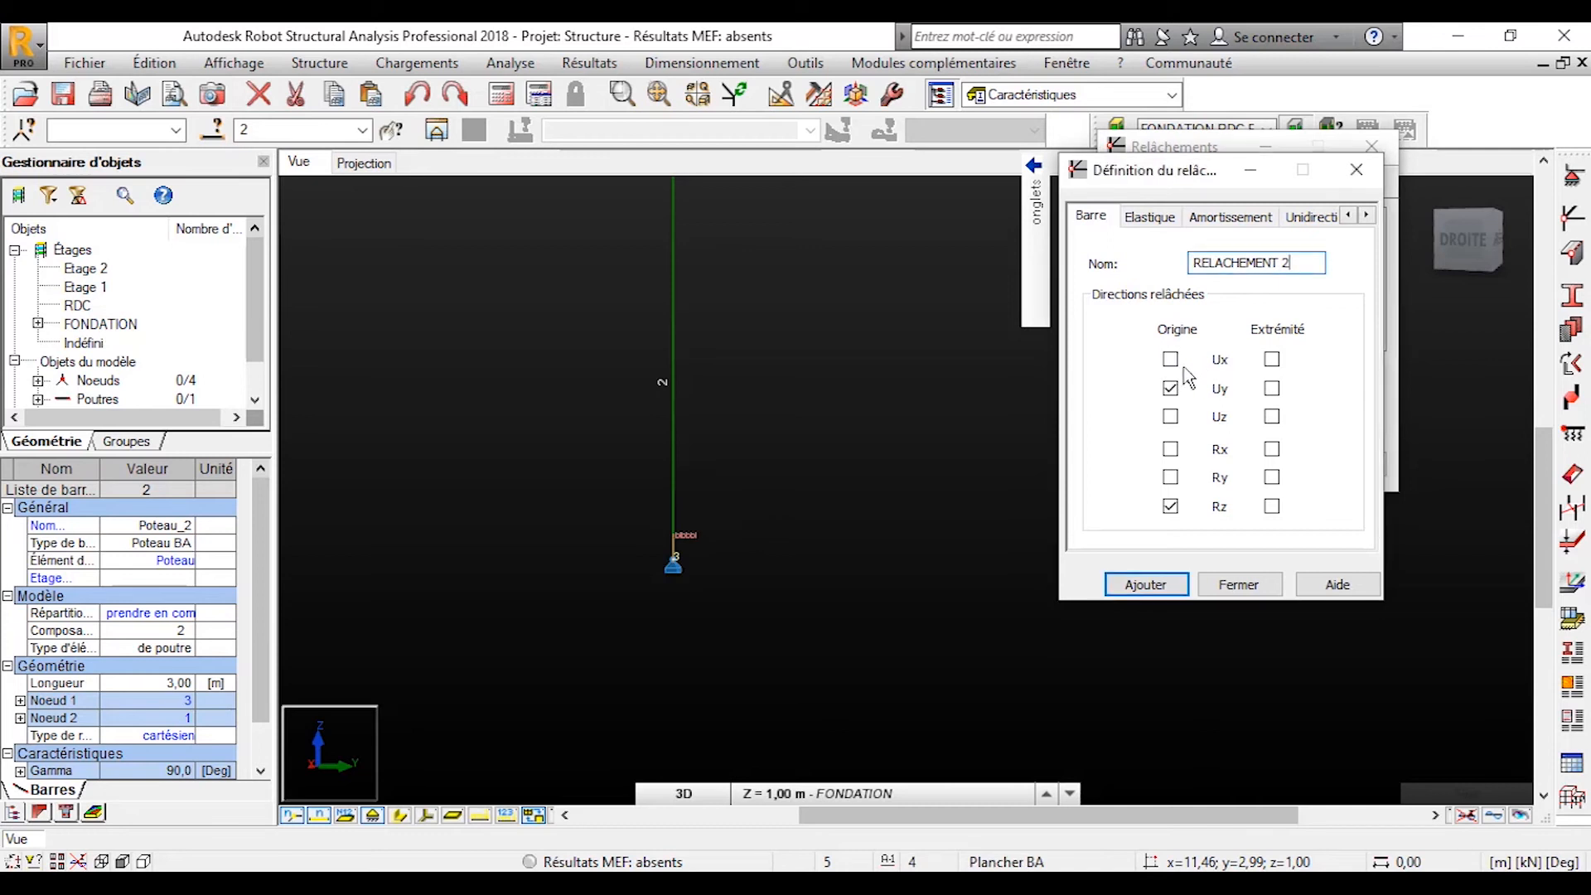
pyautogui.click(1170, 361)
pyautogui.click(1171, 477)
pyautogui.click(1170, 477)
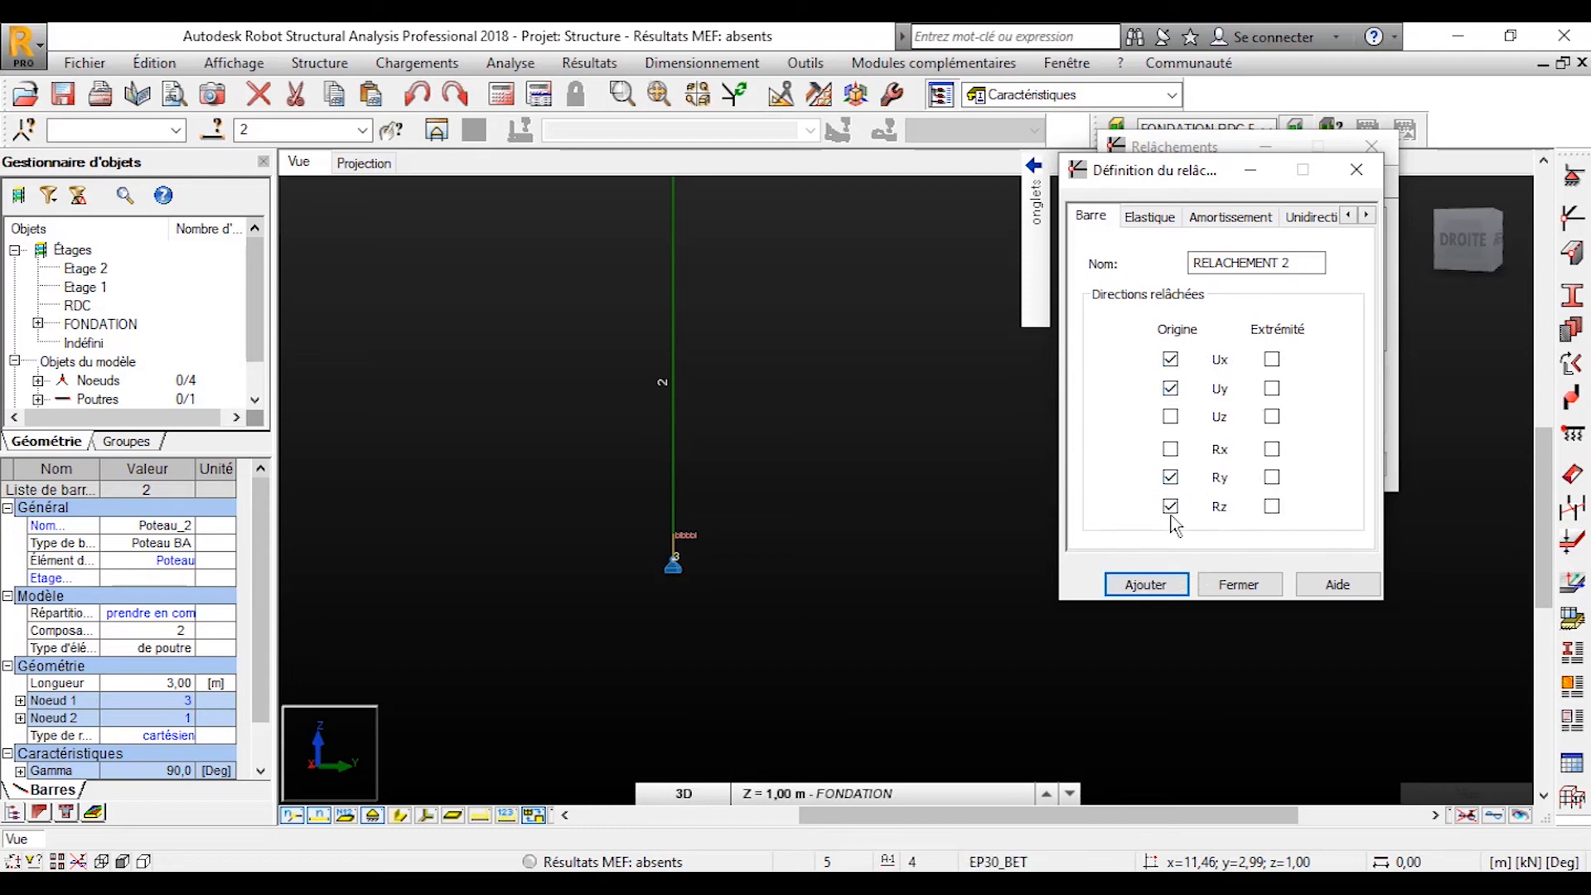
# - Add the RELACHEMENT 2 definition, apply it to column 2 and close the bar releases
pyautogui.click(1145, 585)
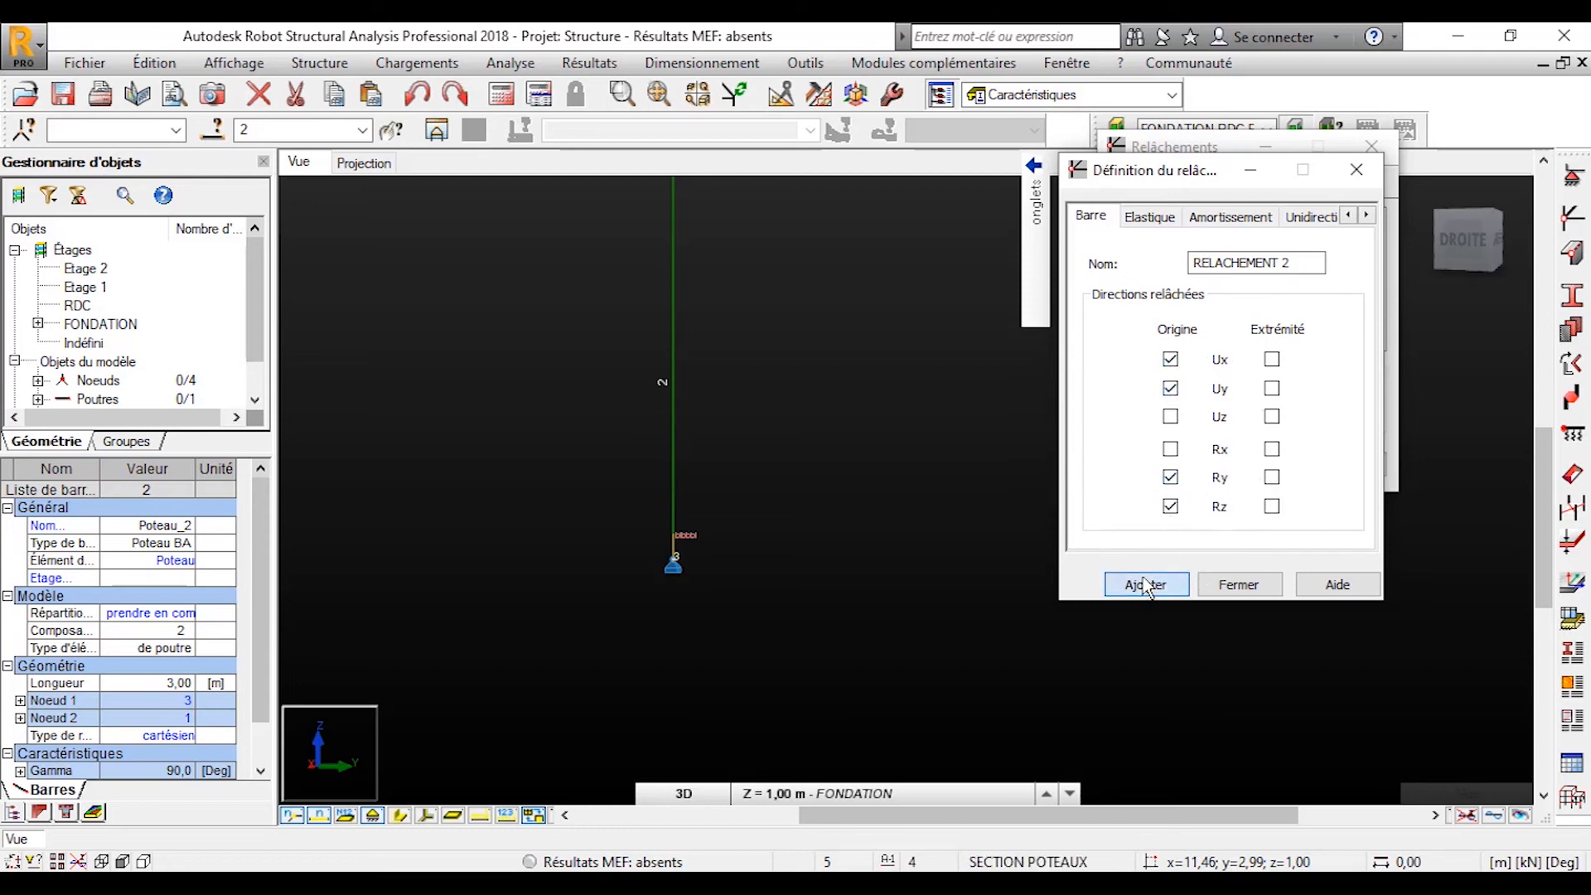
pyautogui.click(1238, 584)
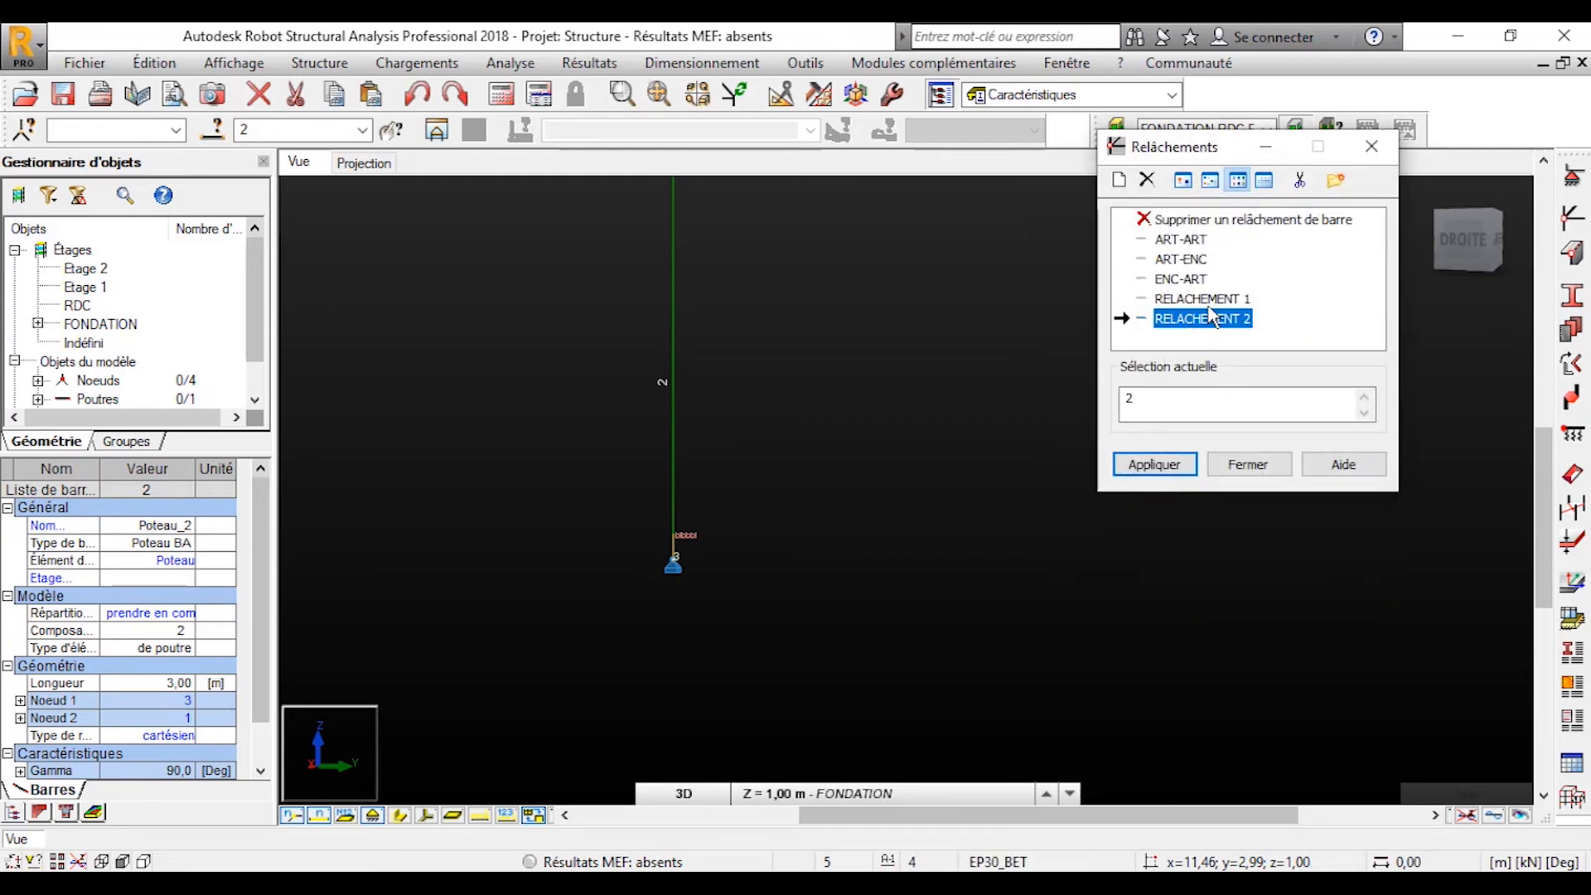
pyautogui.click(1167, 469)
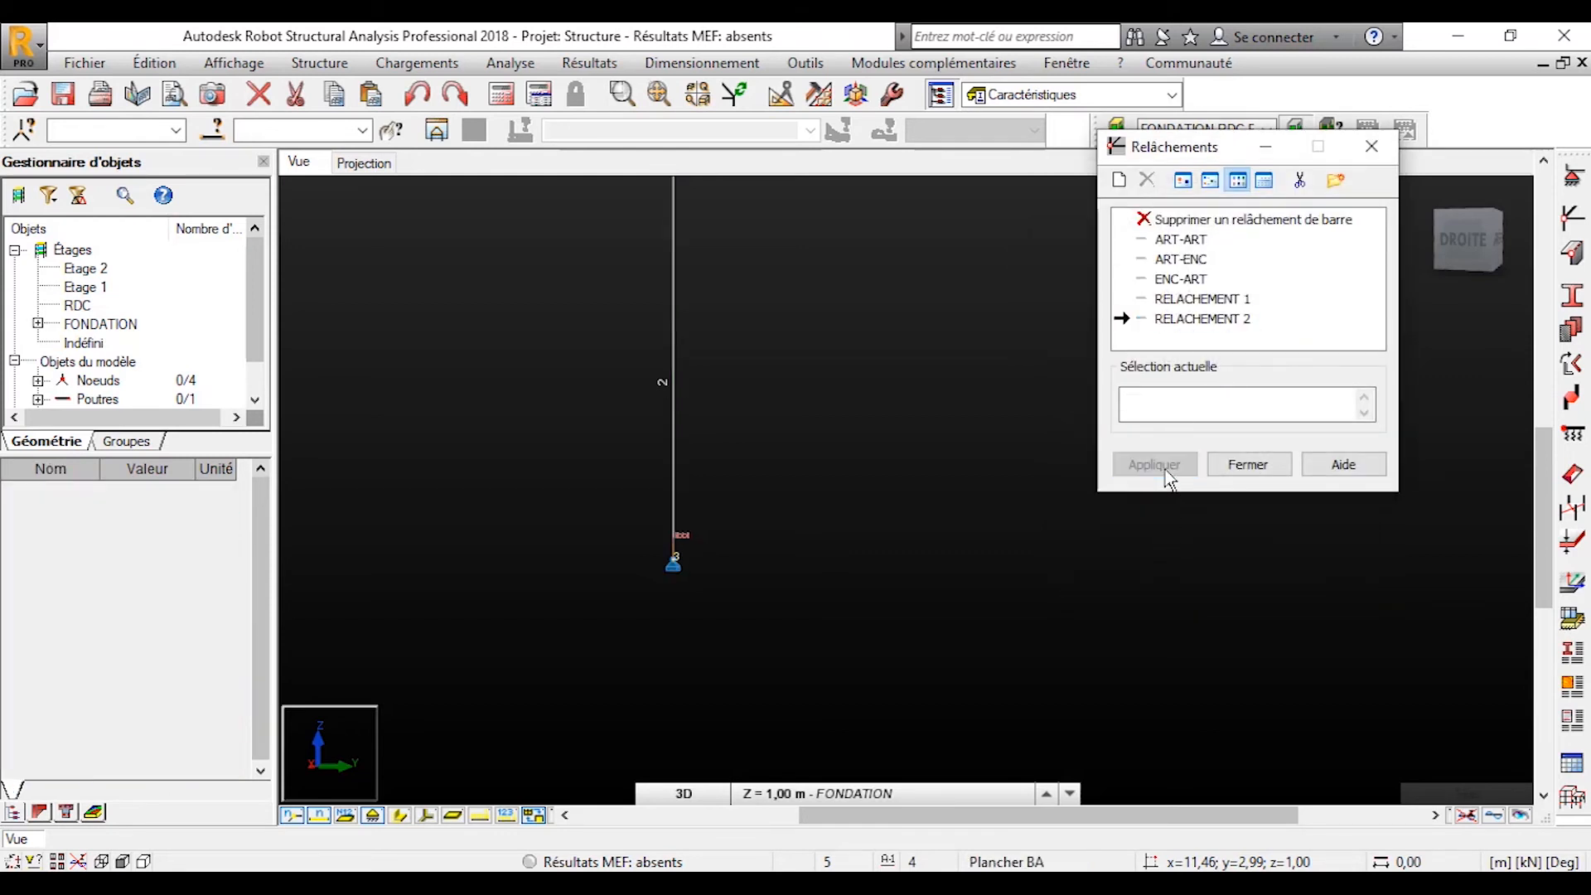
pyautogui.scroll(3, 688, 543)
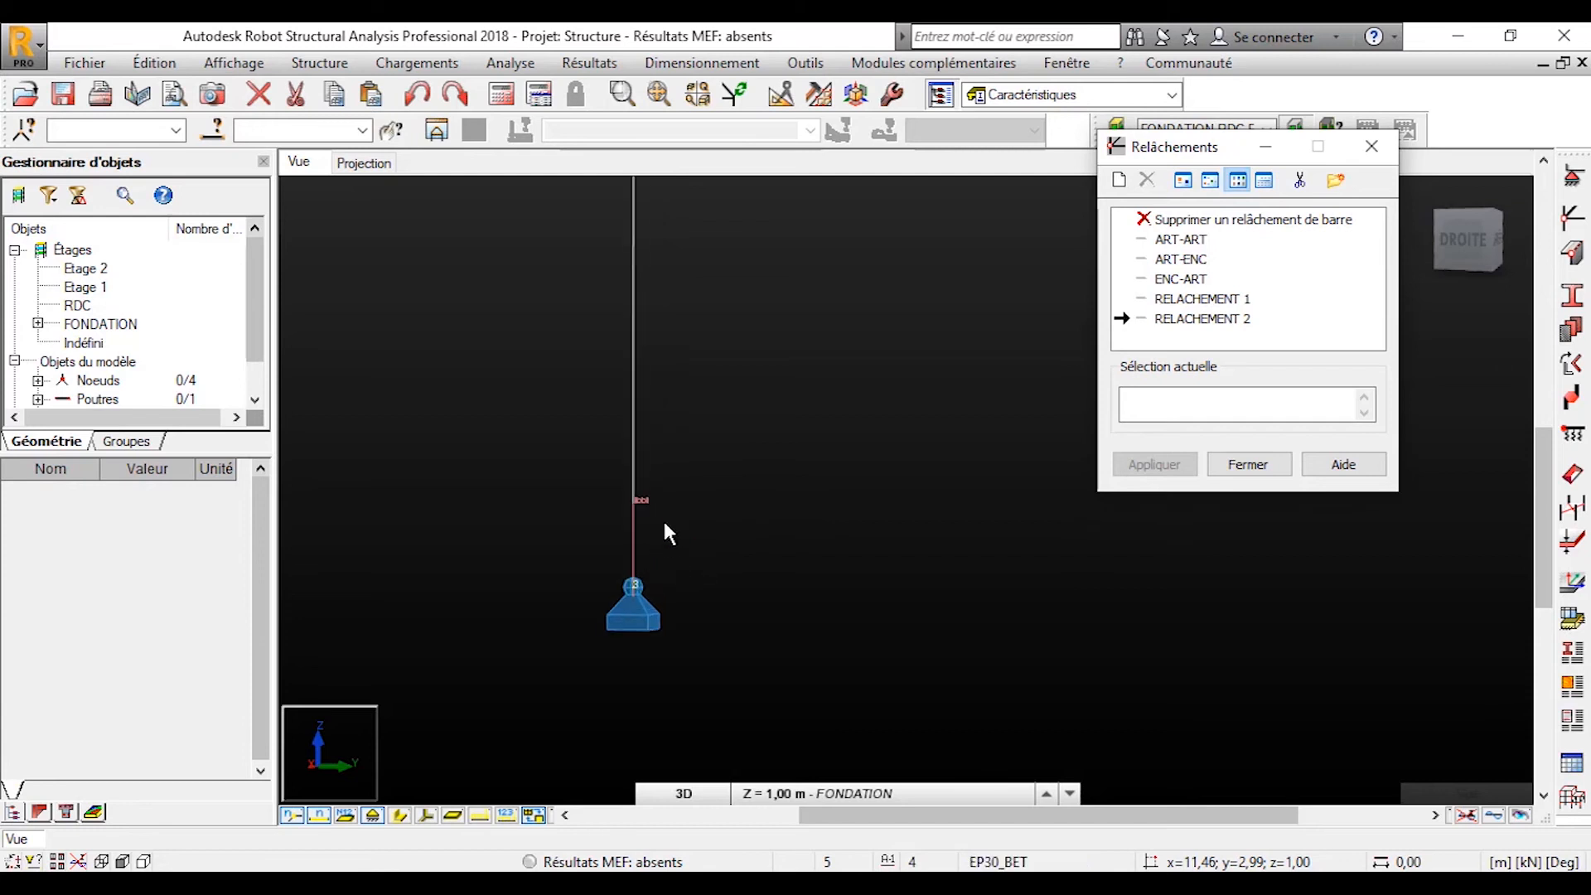
pyautogui.scroll(3, 639, 578)
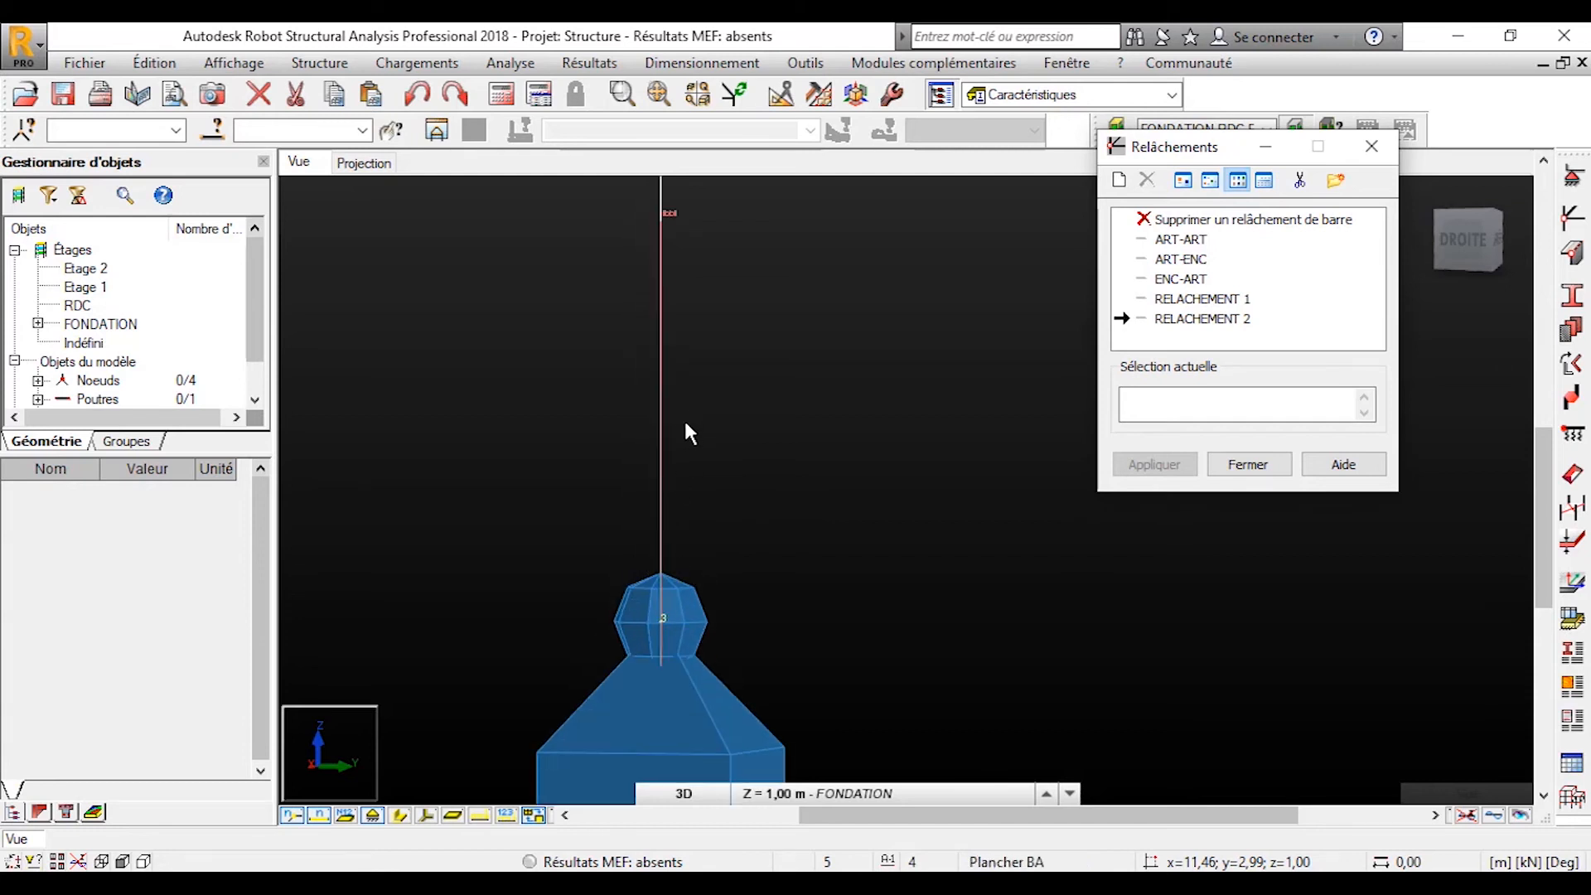
pyautogui.scroll(4, 667, 201)
pyautogui.scroll(-5, 737, 340)
pyautogui.scroll(-6, 756, 365)
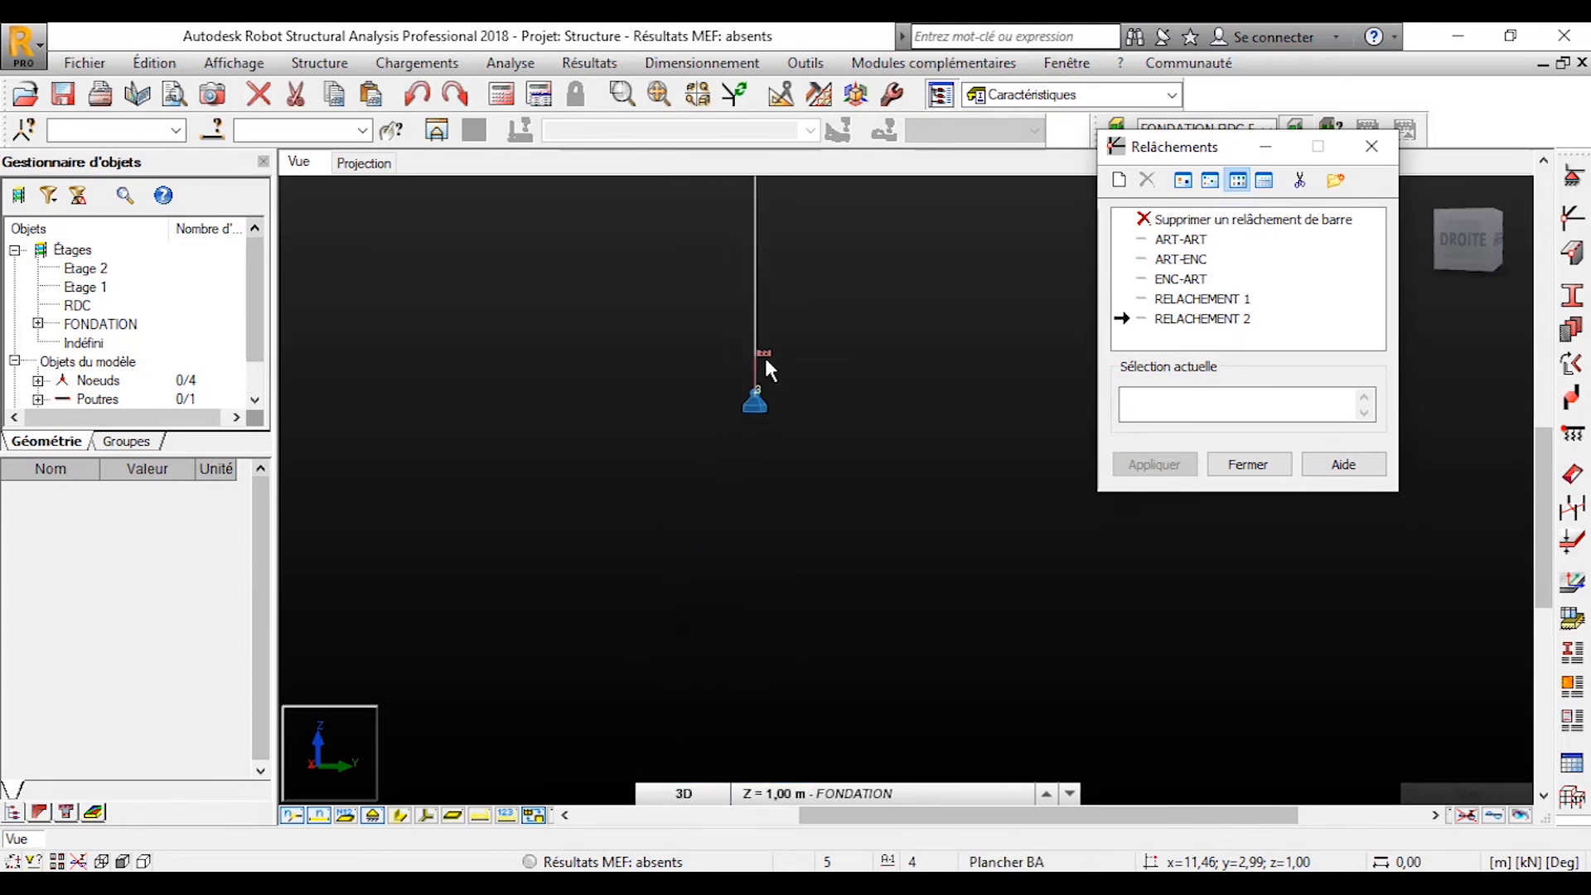
pyautogui.scroll(-1, 802, 351)
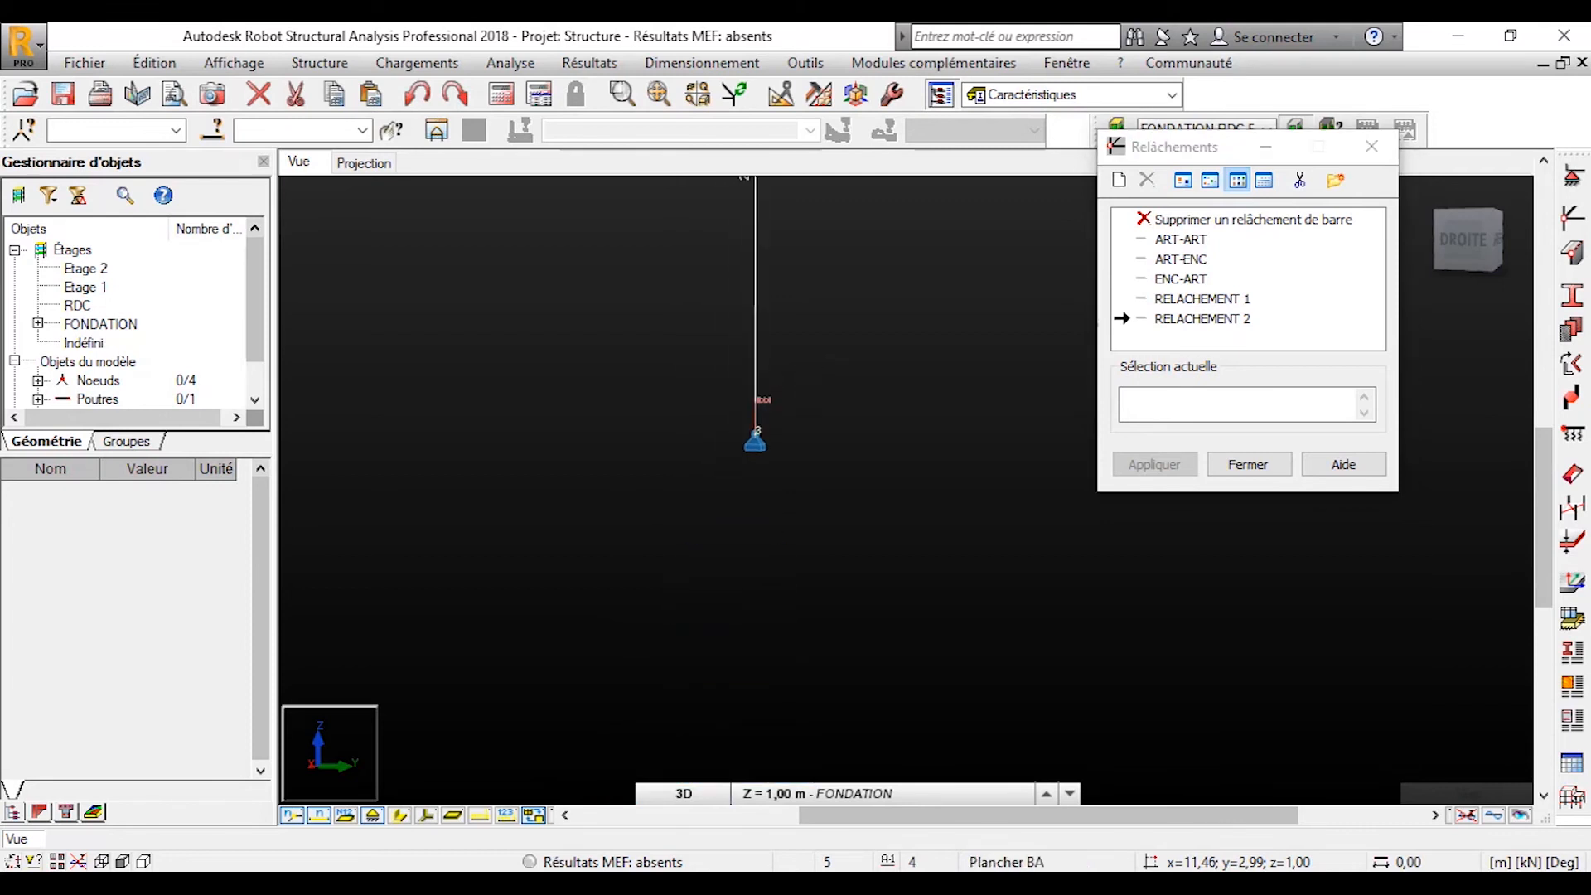
pyautogui.click(1372, 146)
# - Examine the hinged support at node 3 and the base of column 2 up close and within the frame
pyautogui.scroll(-2, 1048, 294)
pyautogui.moveTo(1058, 270); pyautogui.dragTo(967, 433, button='middle')
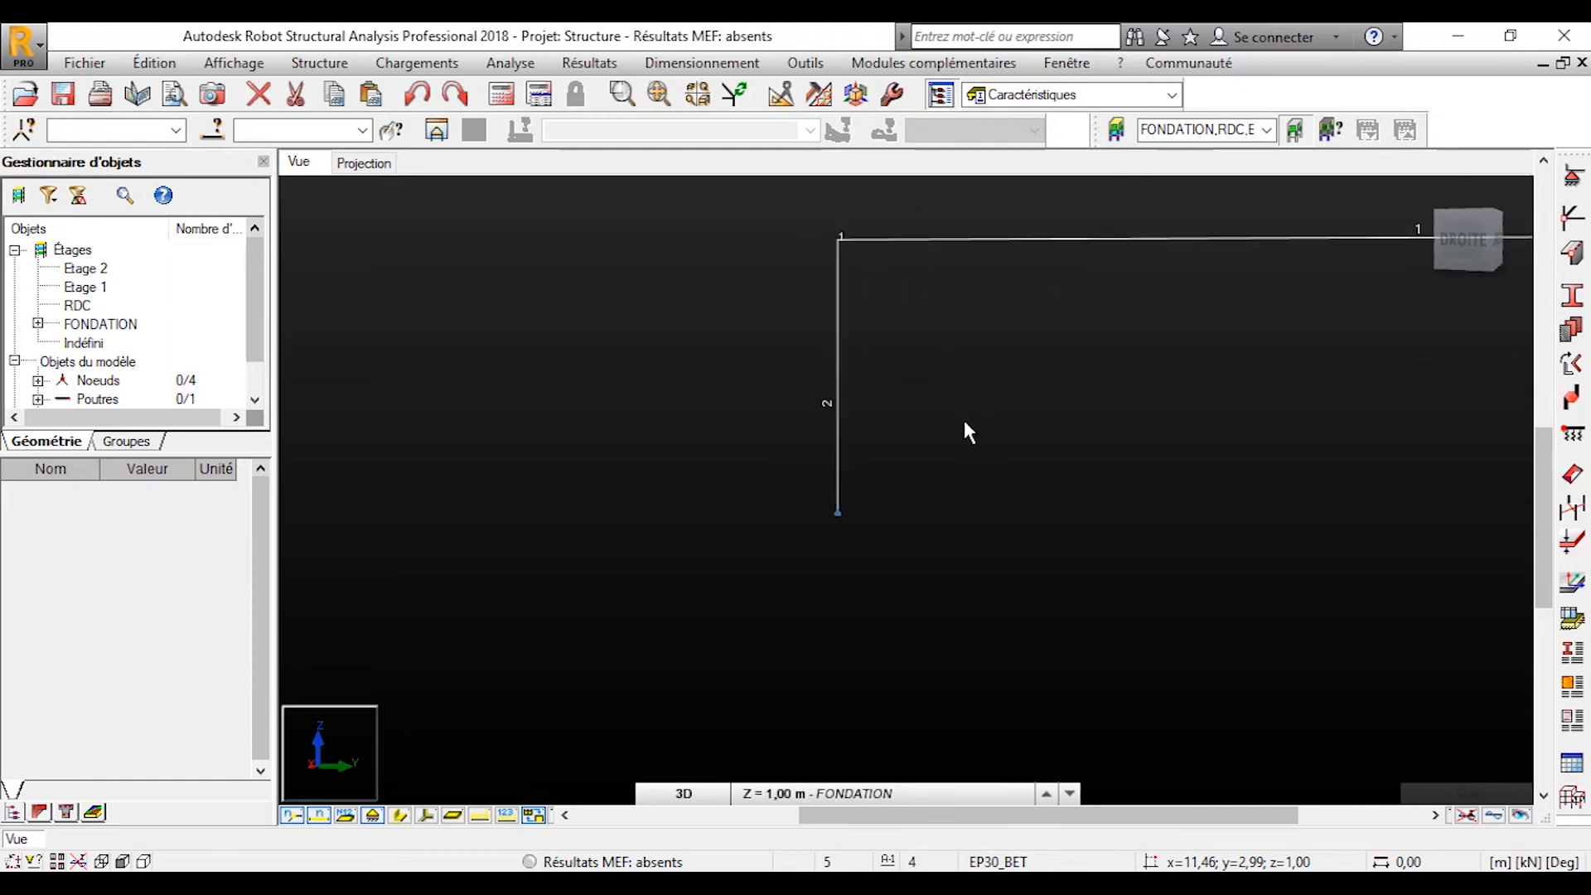
pyautogui.scroll(2, 946, 311)
pyautogui.scroll(5, 784, 628)
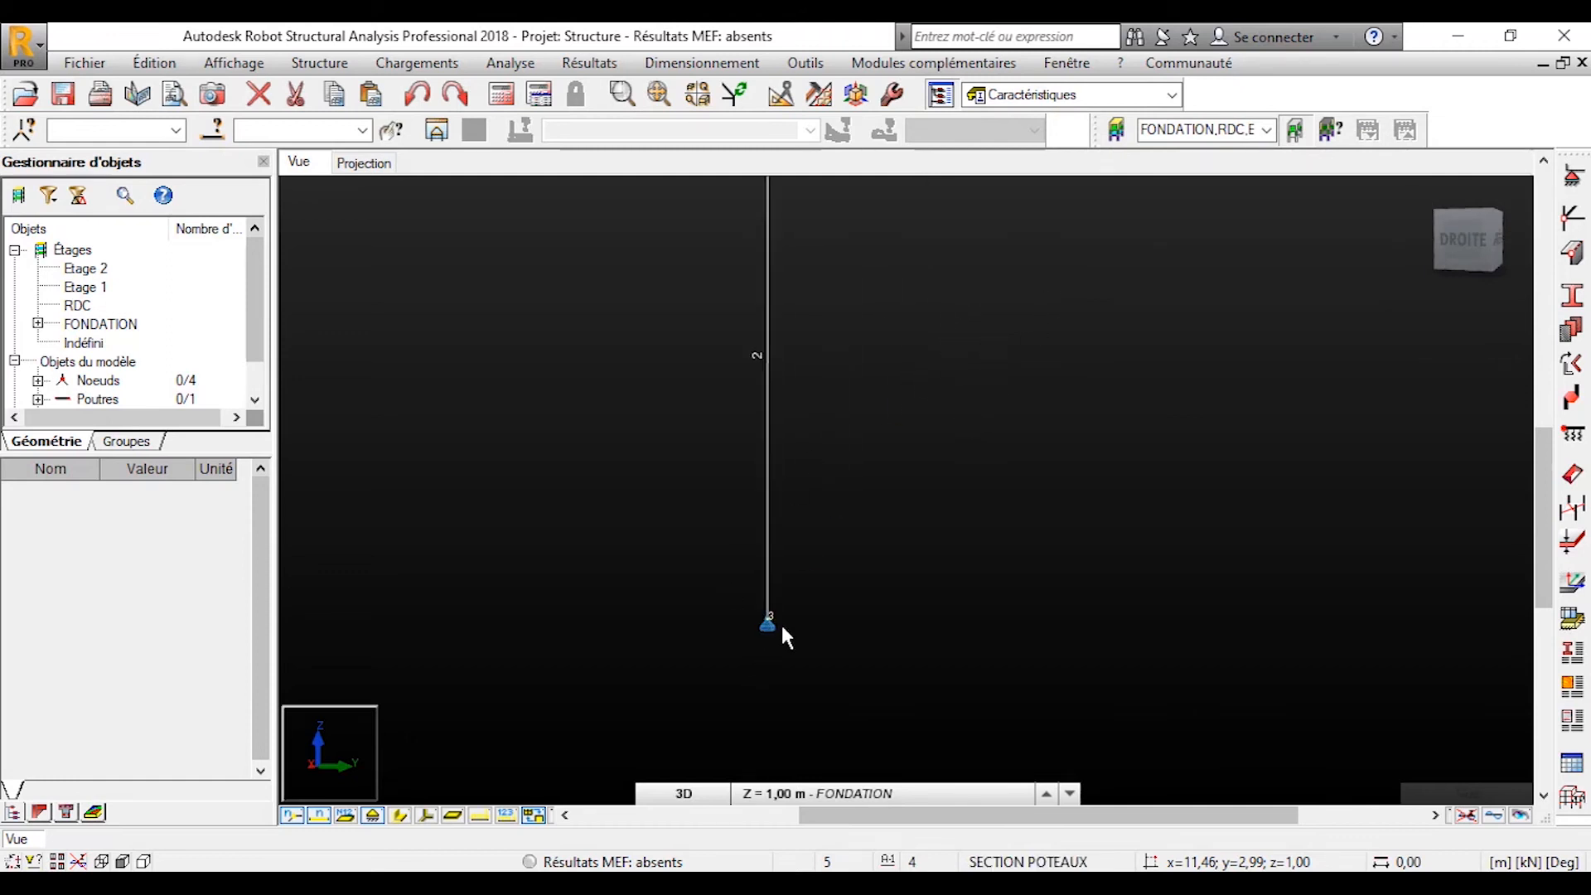
pyautogui.scroll(2, 765, 621)
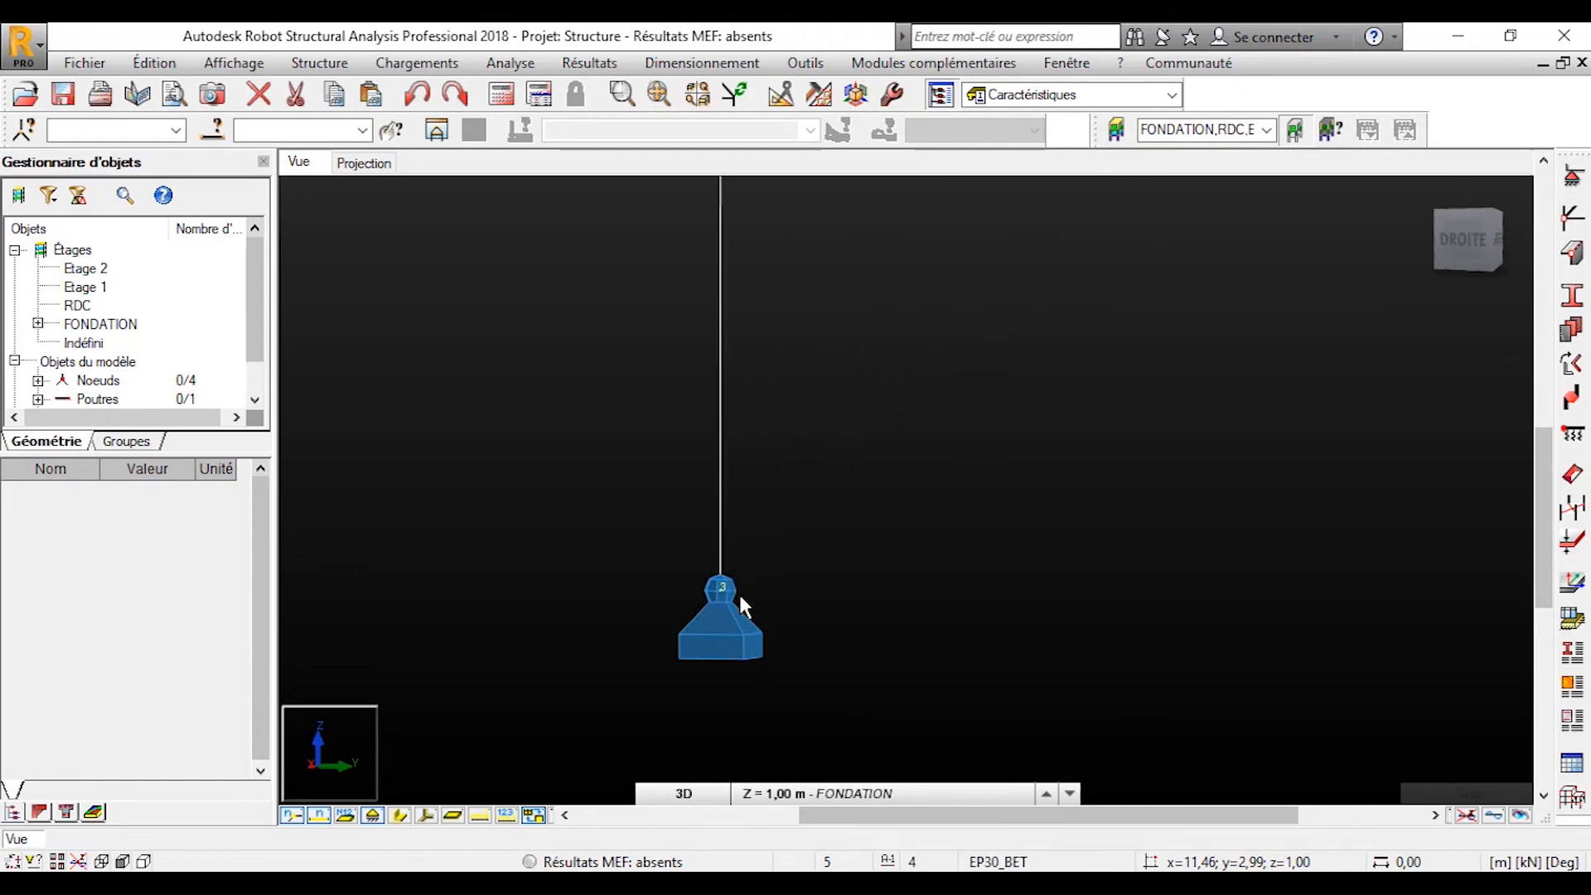
pyautogui.scroll(-6, 1071, 522)
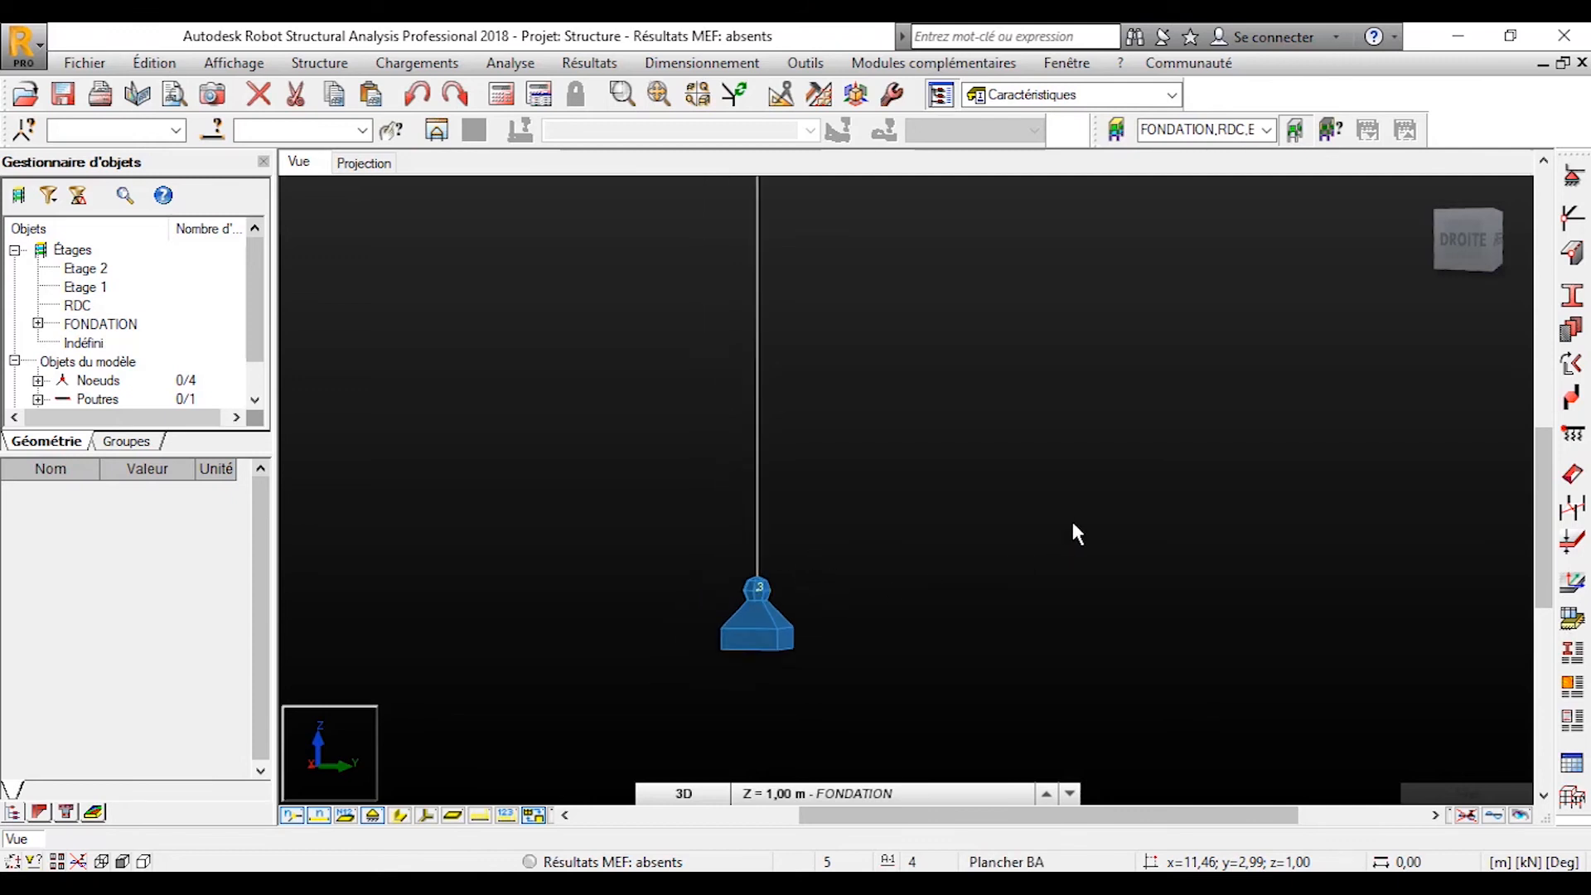
pyautogui.scroll(-4, 1169, 427)
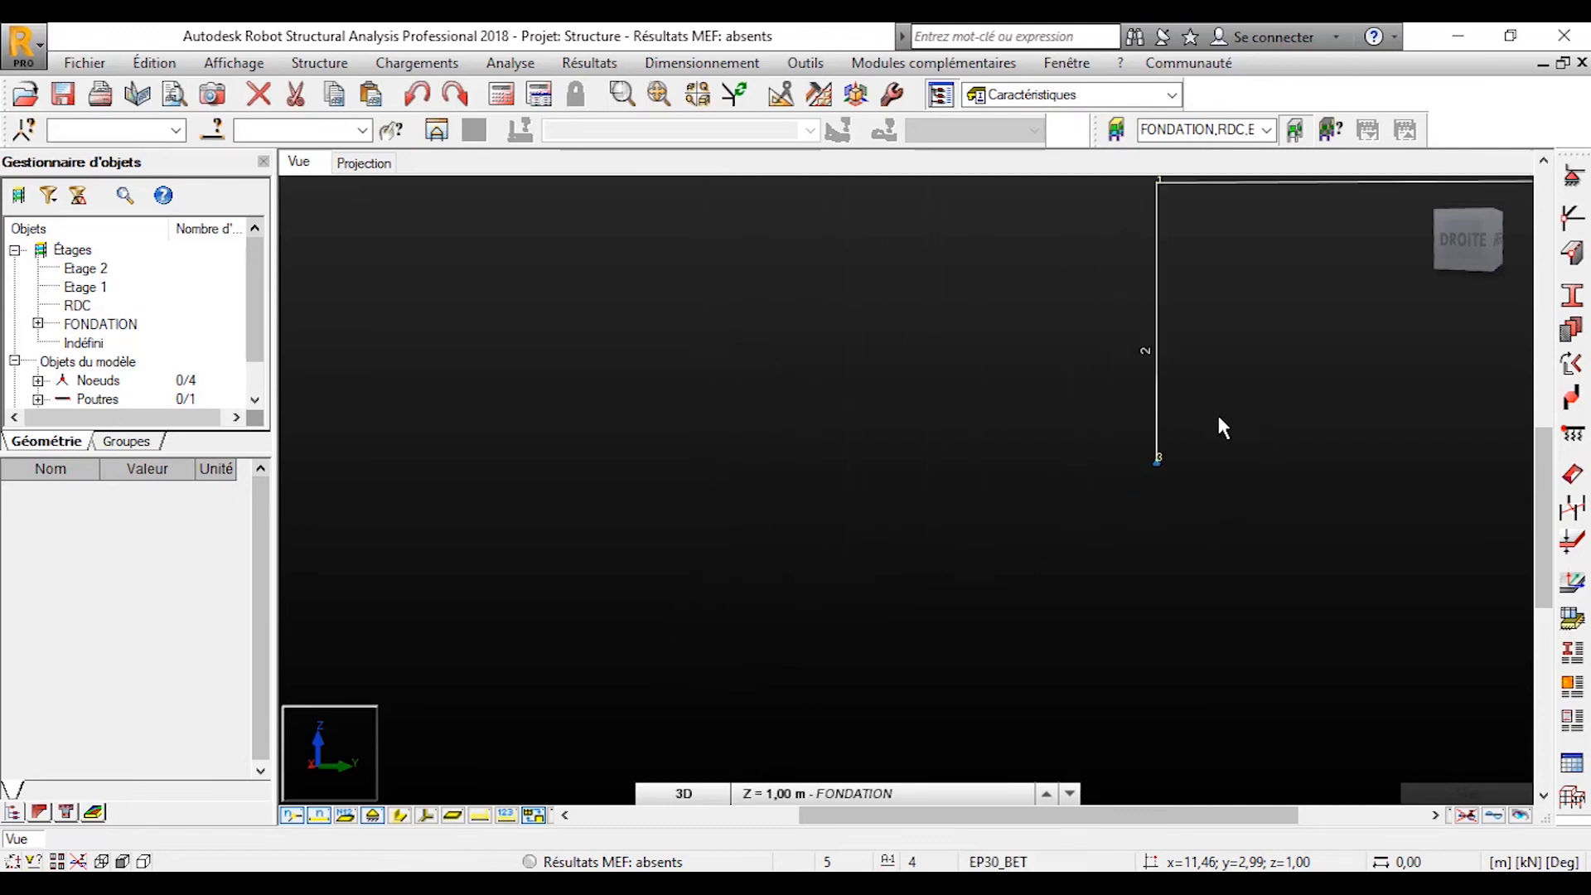
pyautogui.moveTo(1248, 365); pyautogui.dragTo(756, 451, button='middle')
pyautogui.scroll(-3, 1072, 489)
pyautogui.scroll(6, 705, 493)
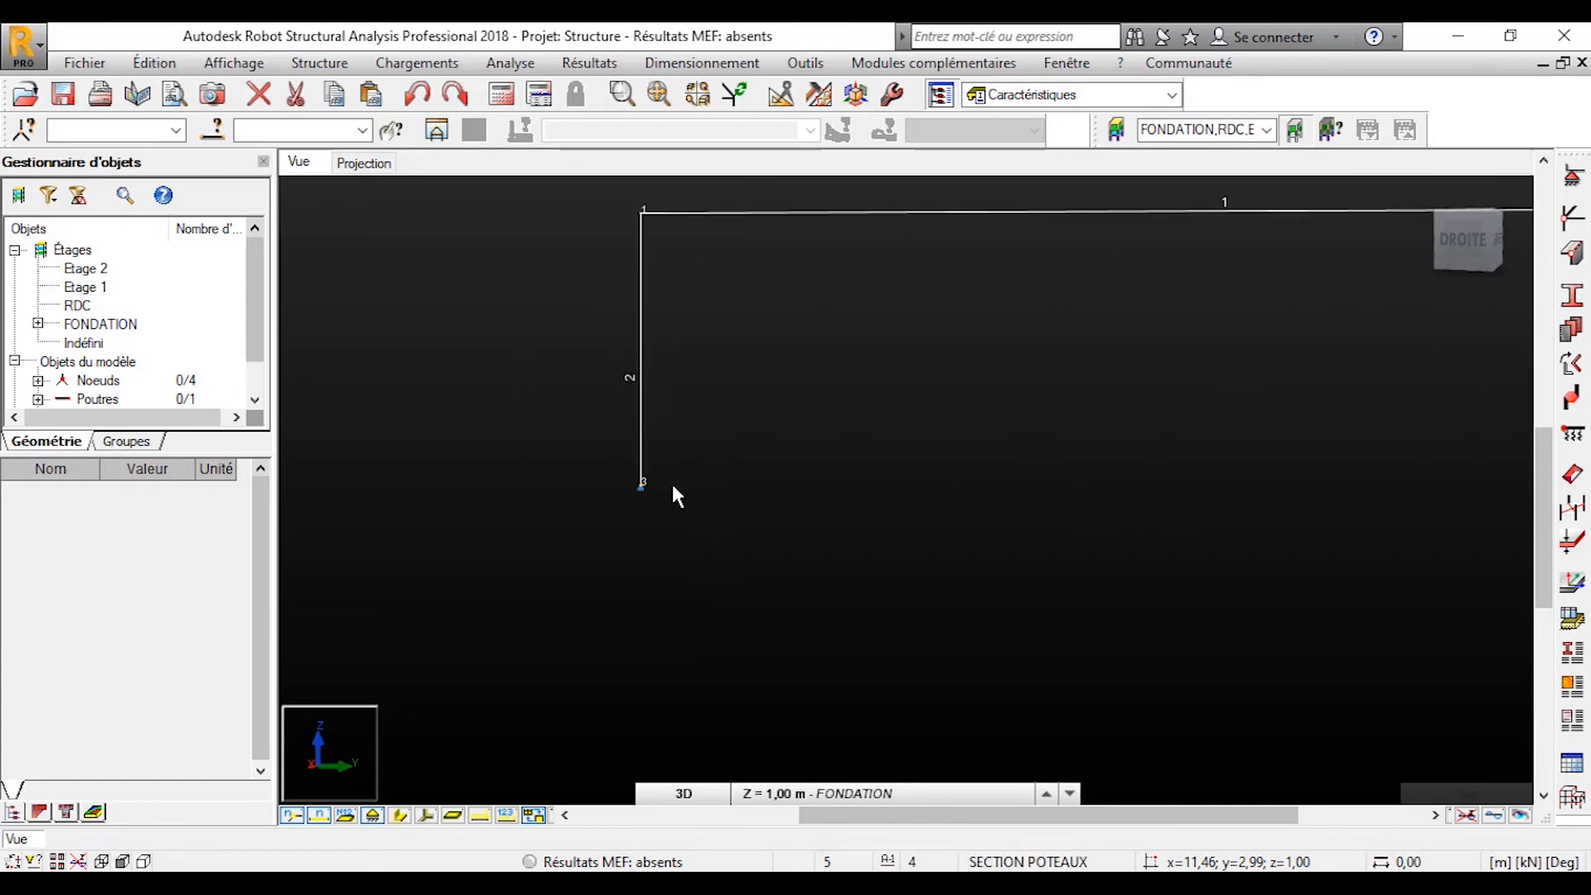
pyautogui.moveTo(586, 497); pyautogui.dragTo(535, 468, button='middle')
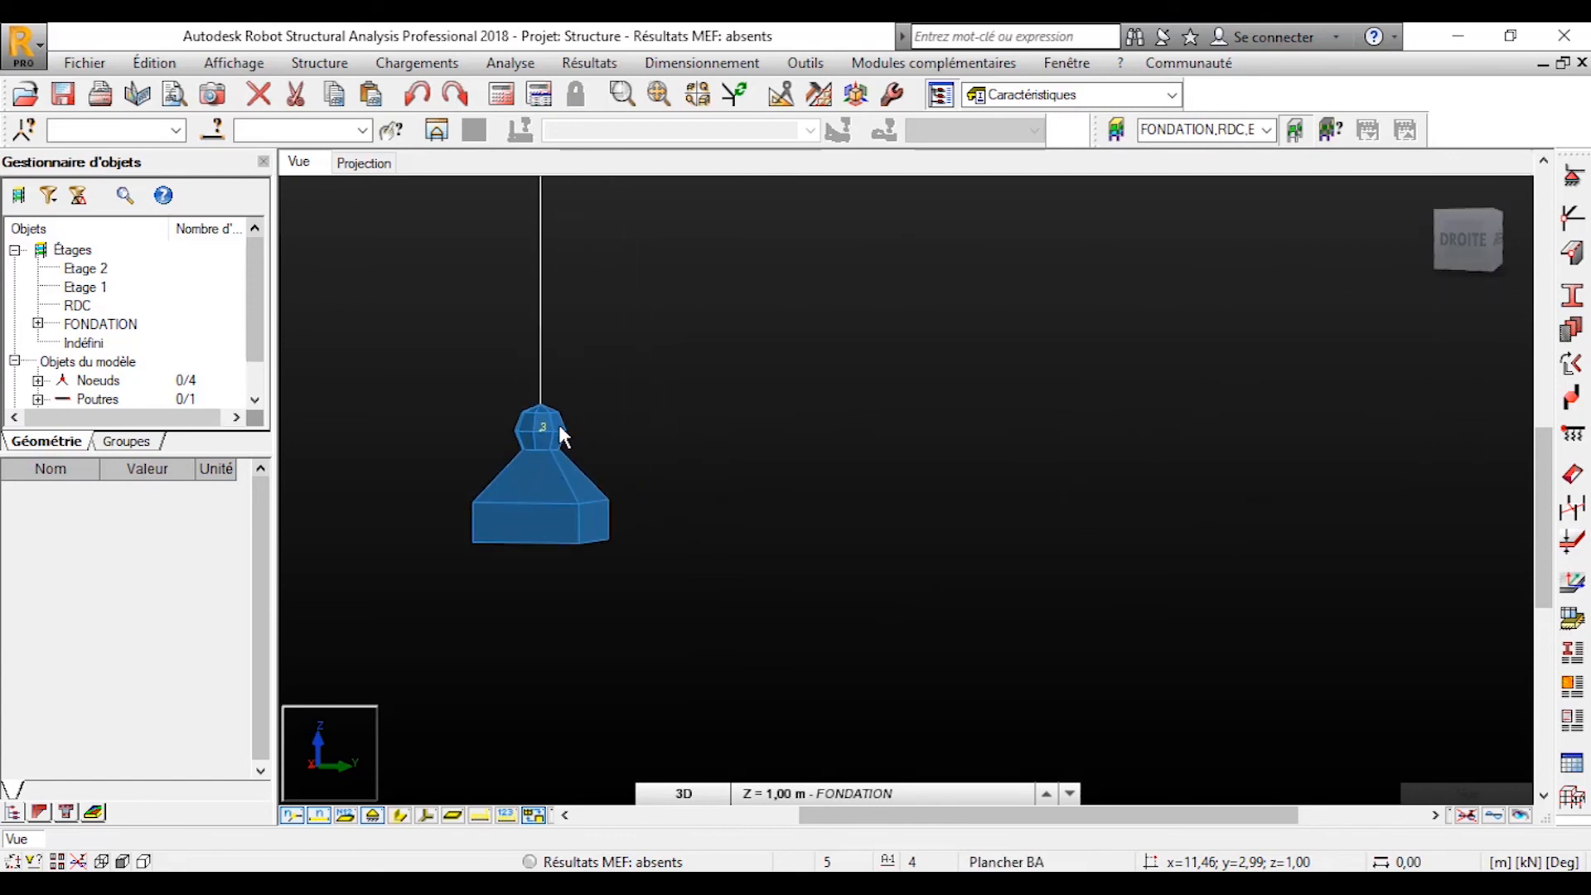
pyautogui.scroll(2, 561, 419)
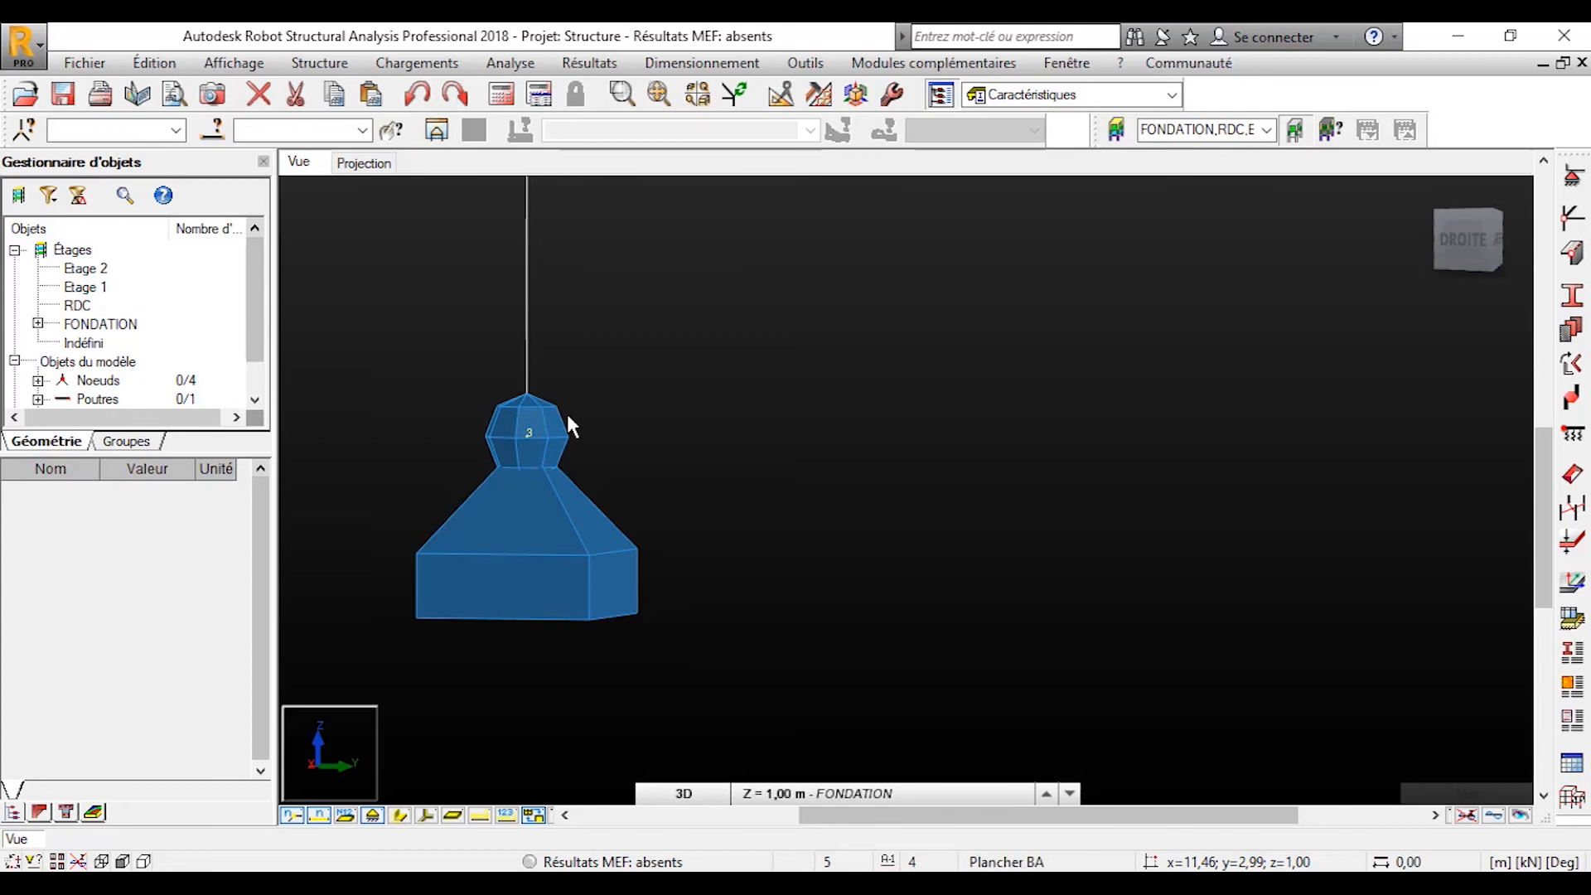
# - Open the view's display attributes and examine the options for model, nodes, bars, panels, colour designation, loads, view and structure
pyautogui.rightClick(840, 370)
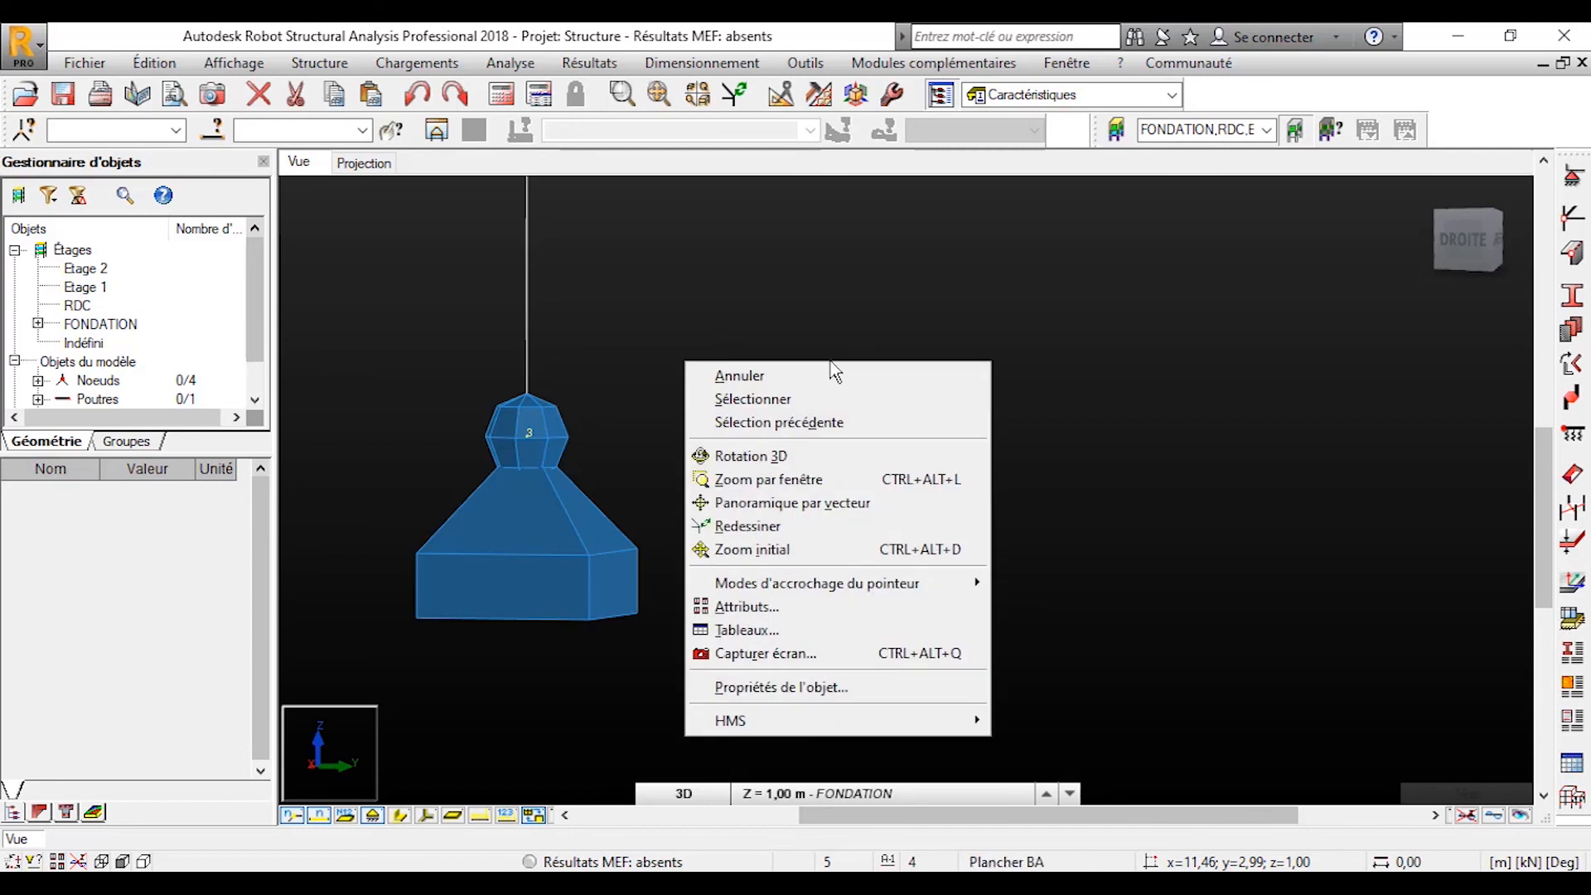
pyautogui.click(768, 612)
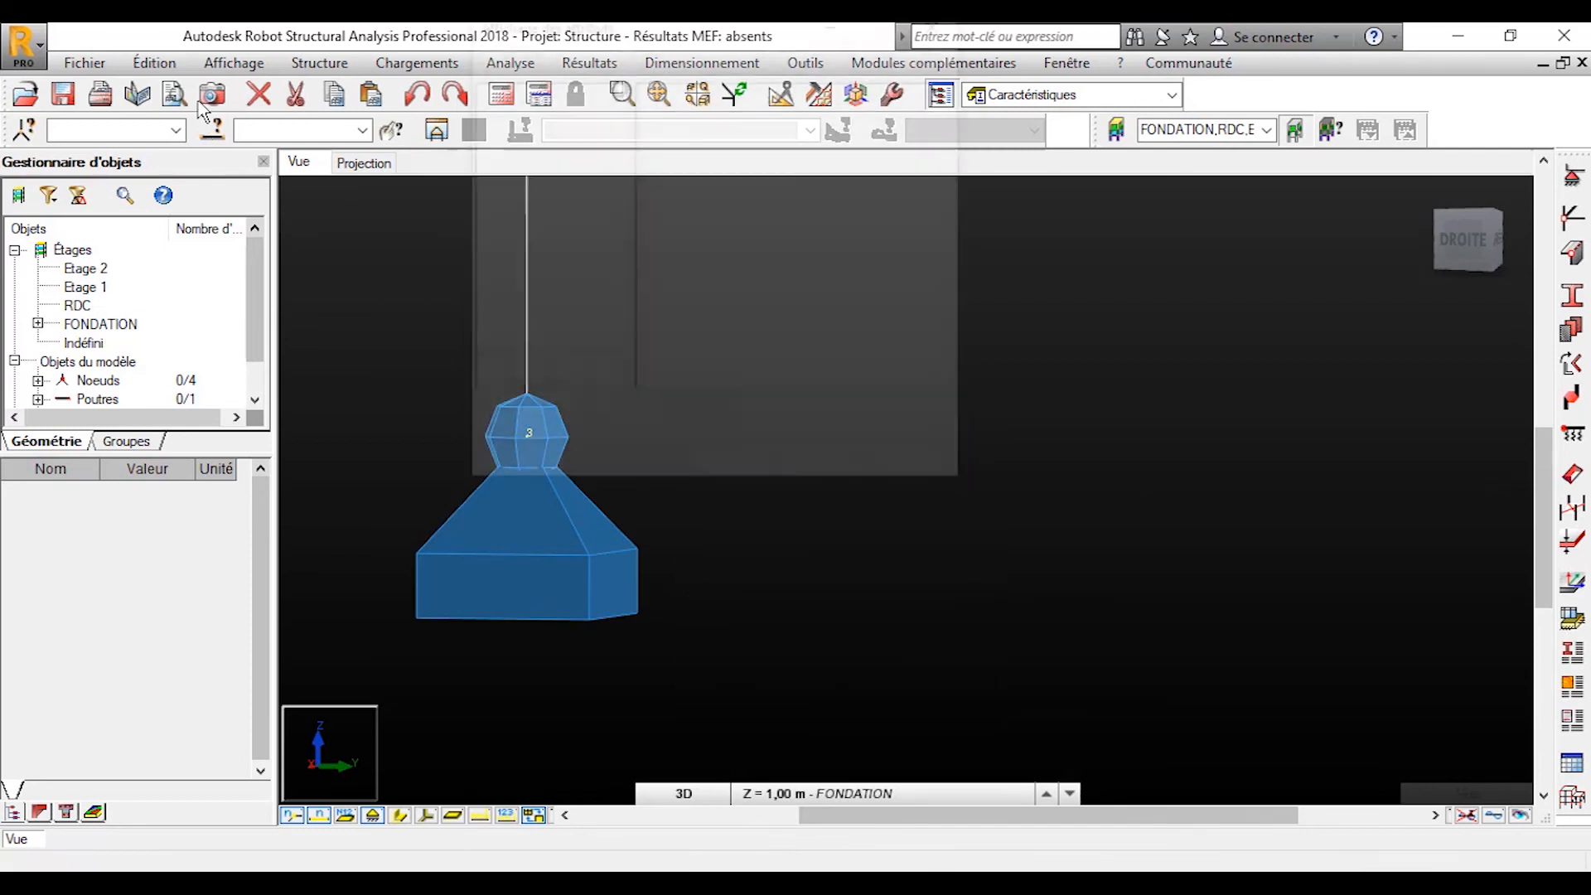
pyautogui.moveTo(604, 33); pyautogui.dragTo(347, 100)
pyautogui.click(315, 170)
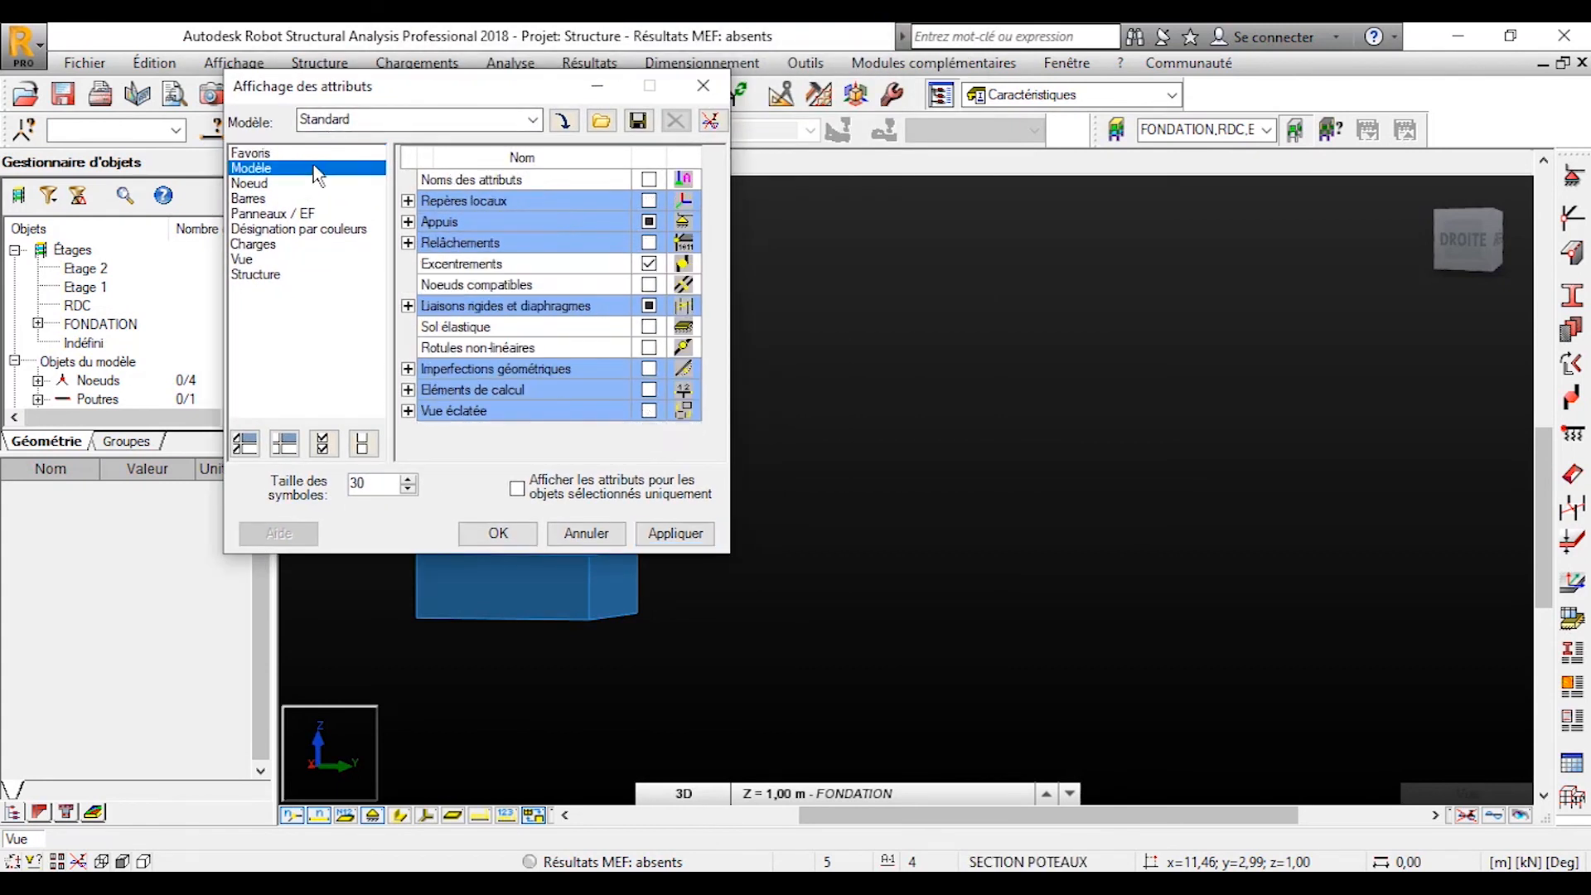
pyautogui.click(279, 184)
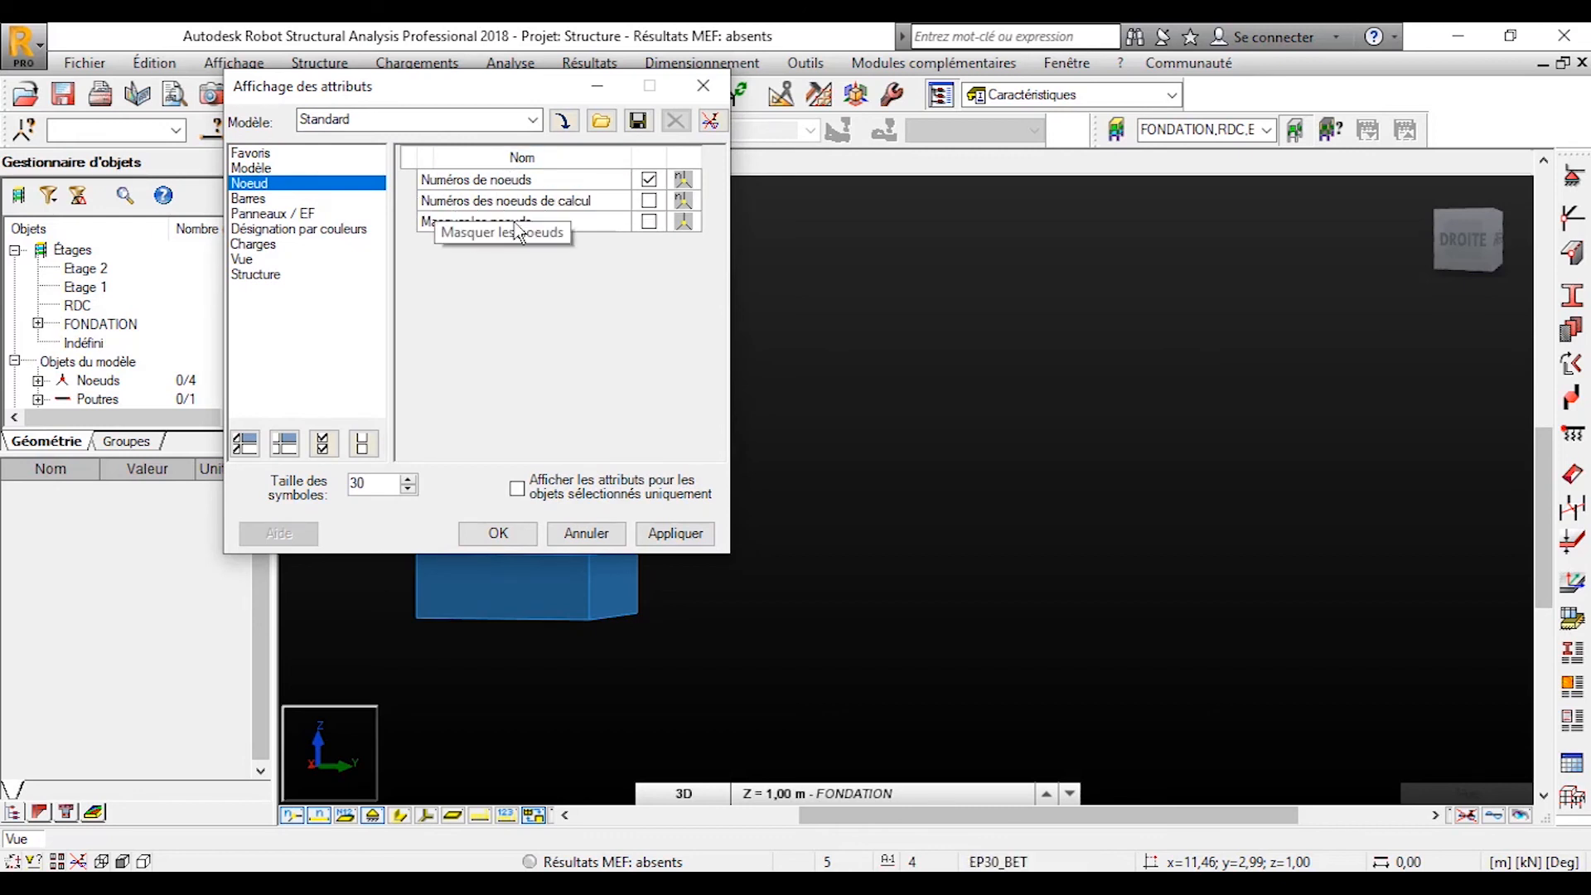
pyautogui.click(294, 200)
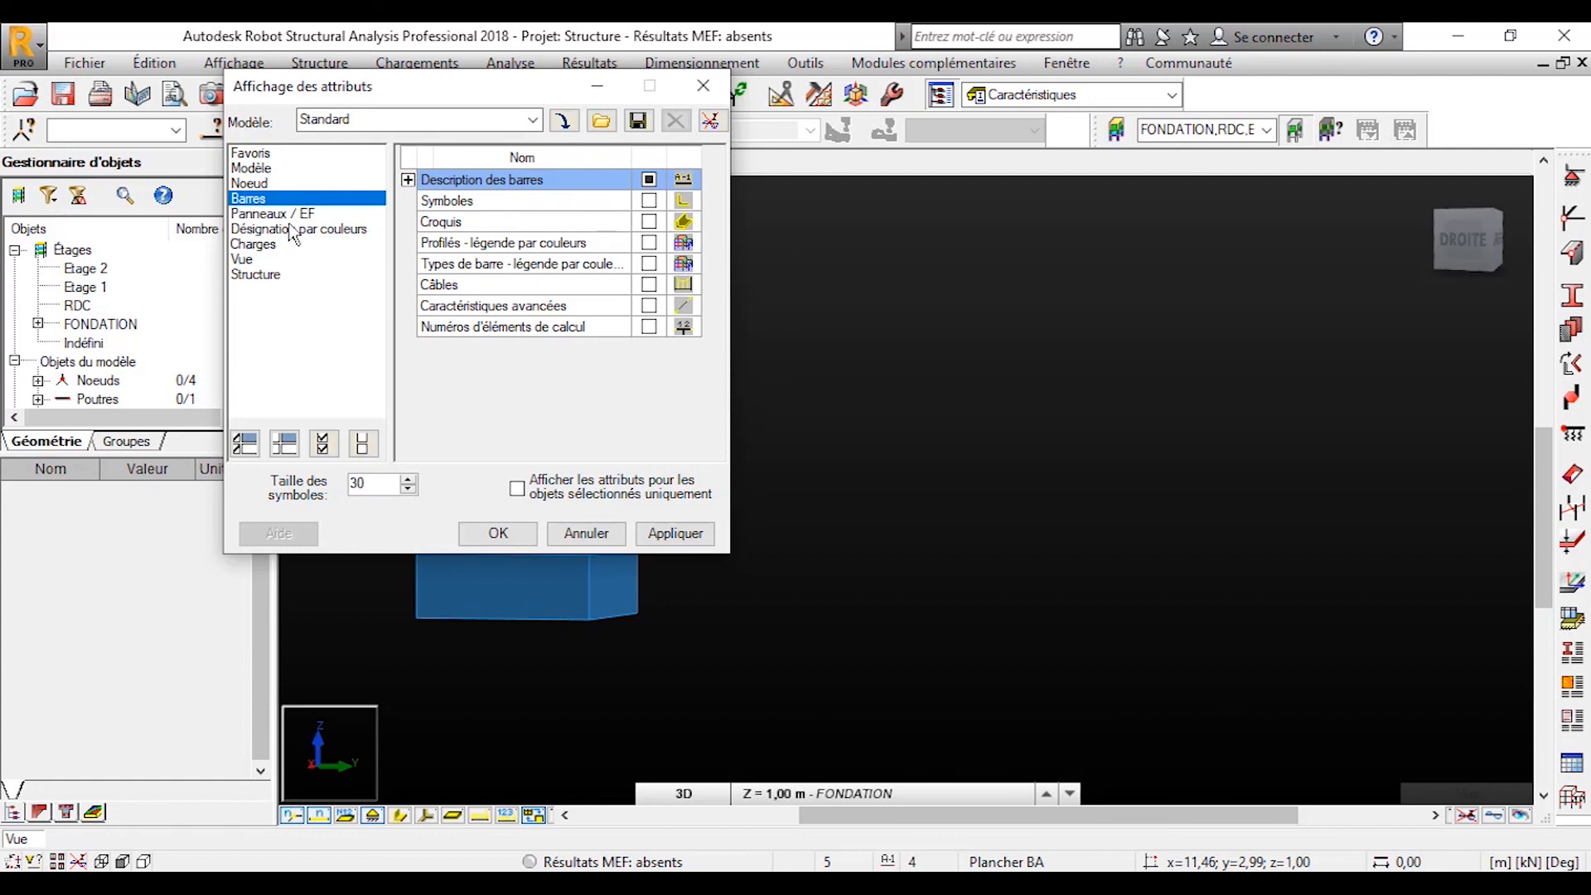
pyautogui.click(296, 215)
pyautogui.click(291, 234)
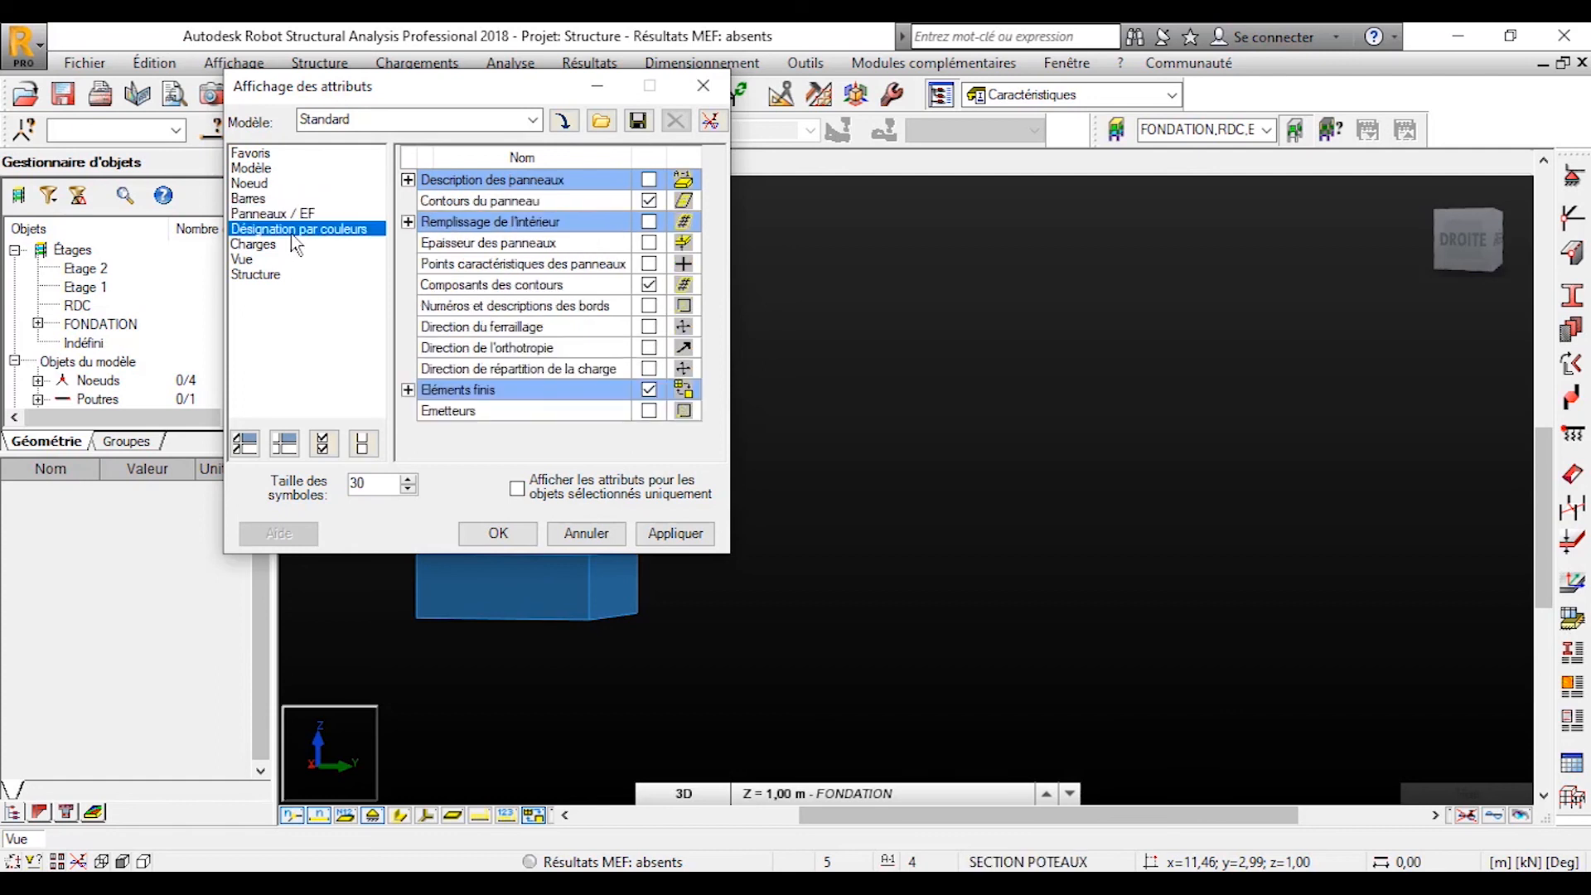
pyautogui.click(267, 246)
pyautogui.click(262, 275)
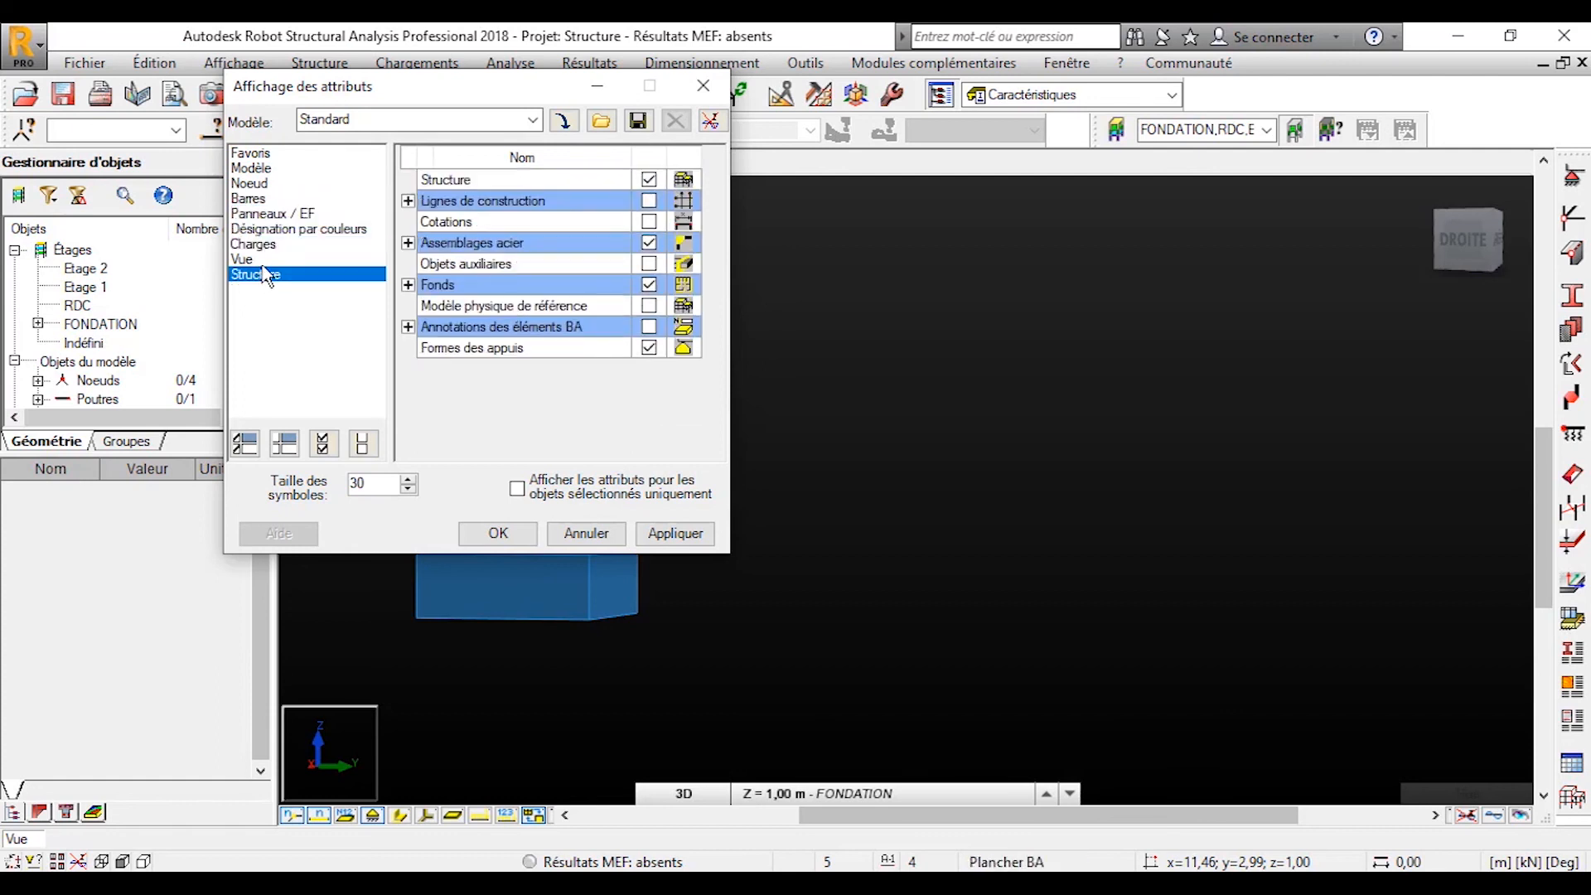
pyautogui.click(251, 260)
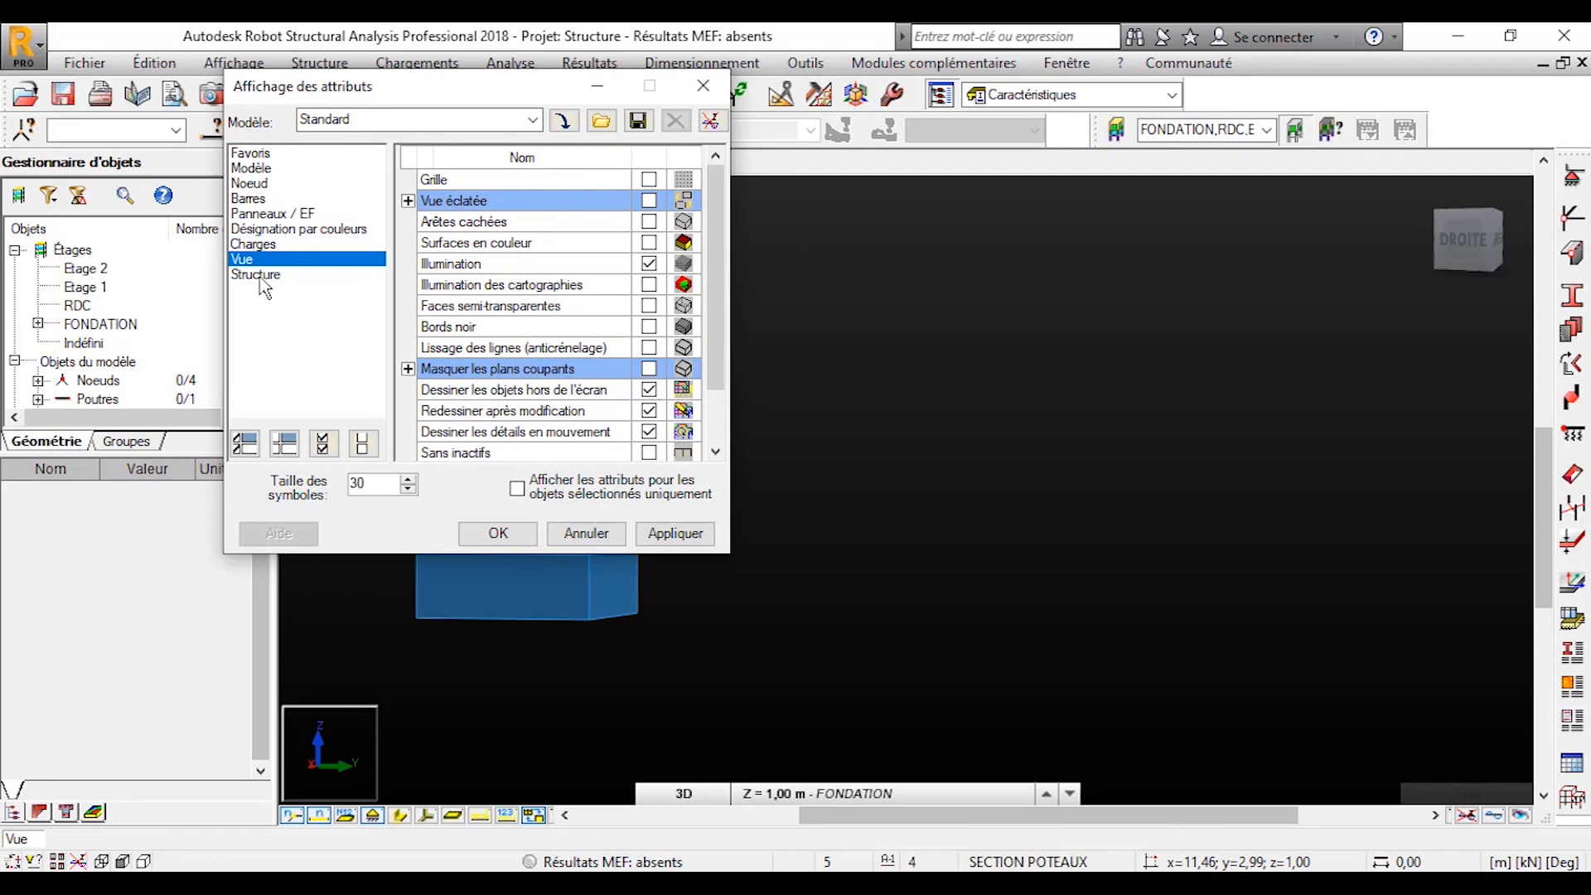
pyautogui.click(264, 279)
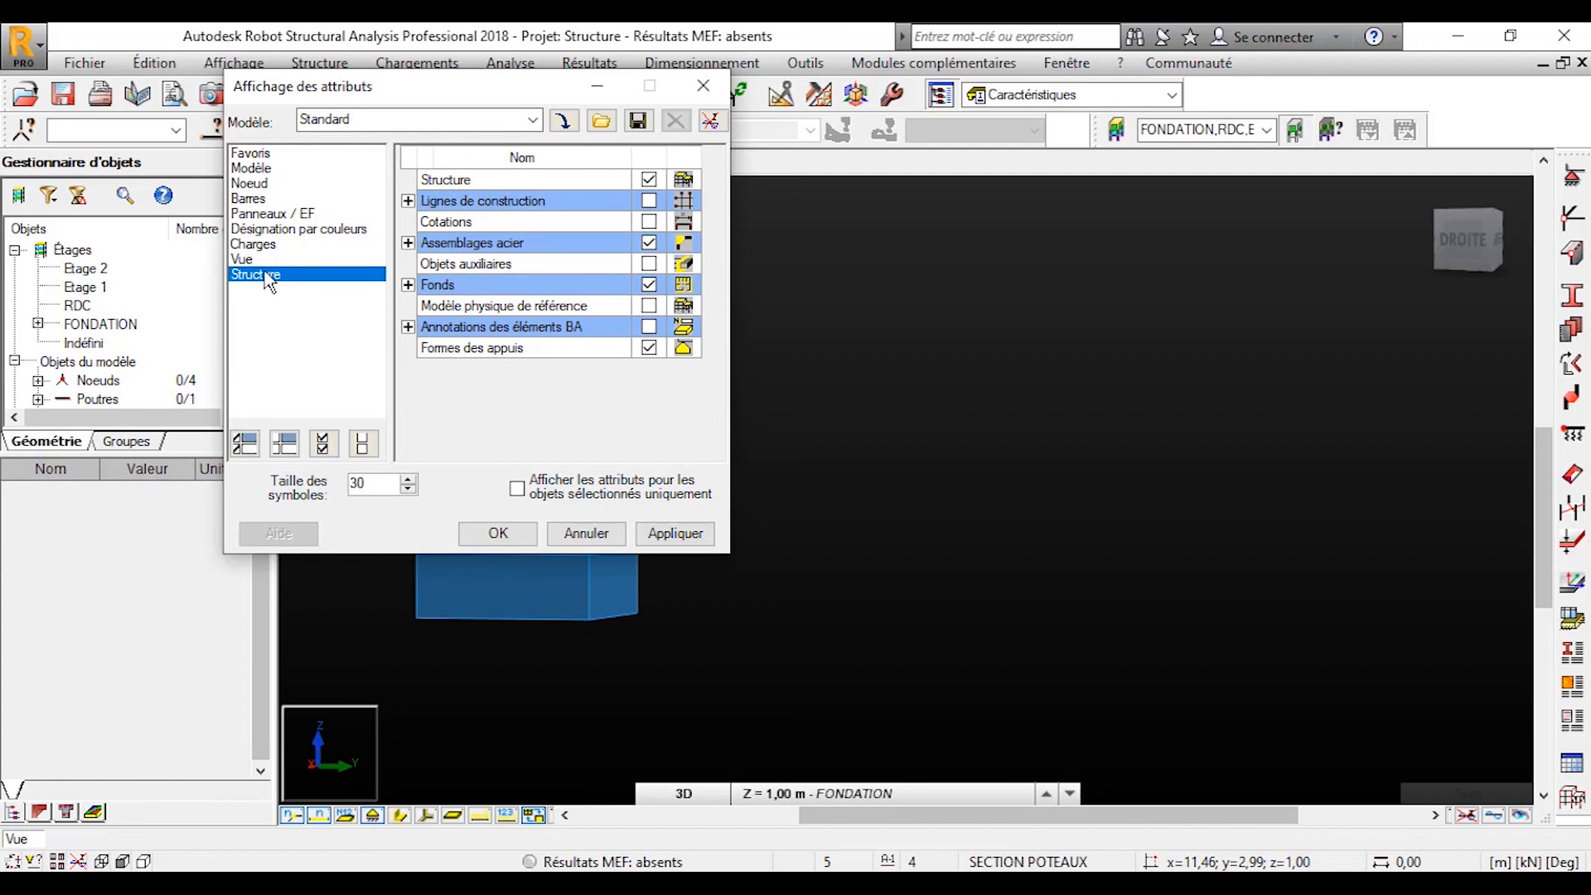
pyautogui.click(272, 259)
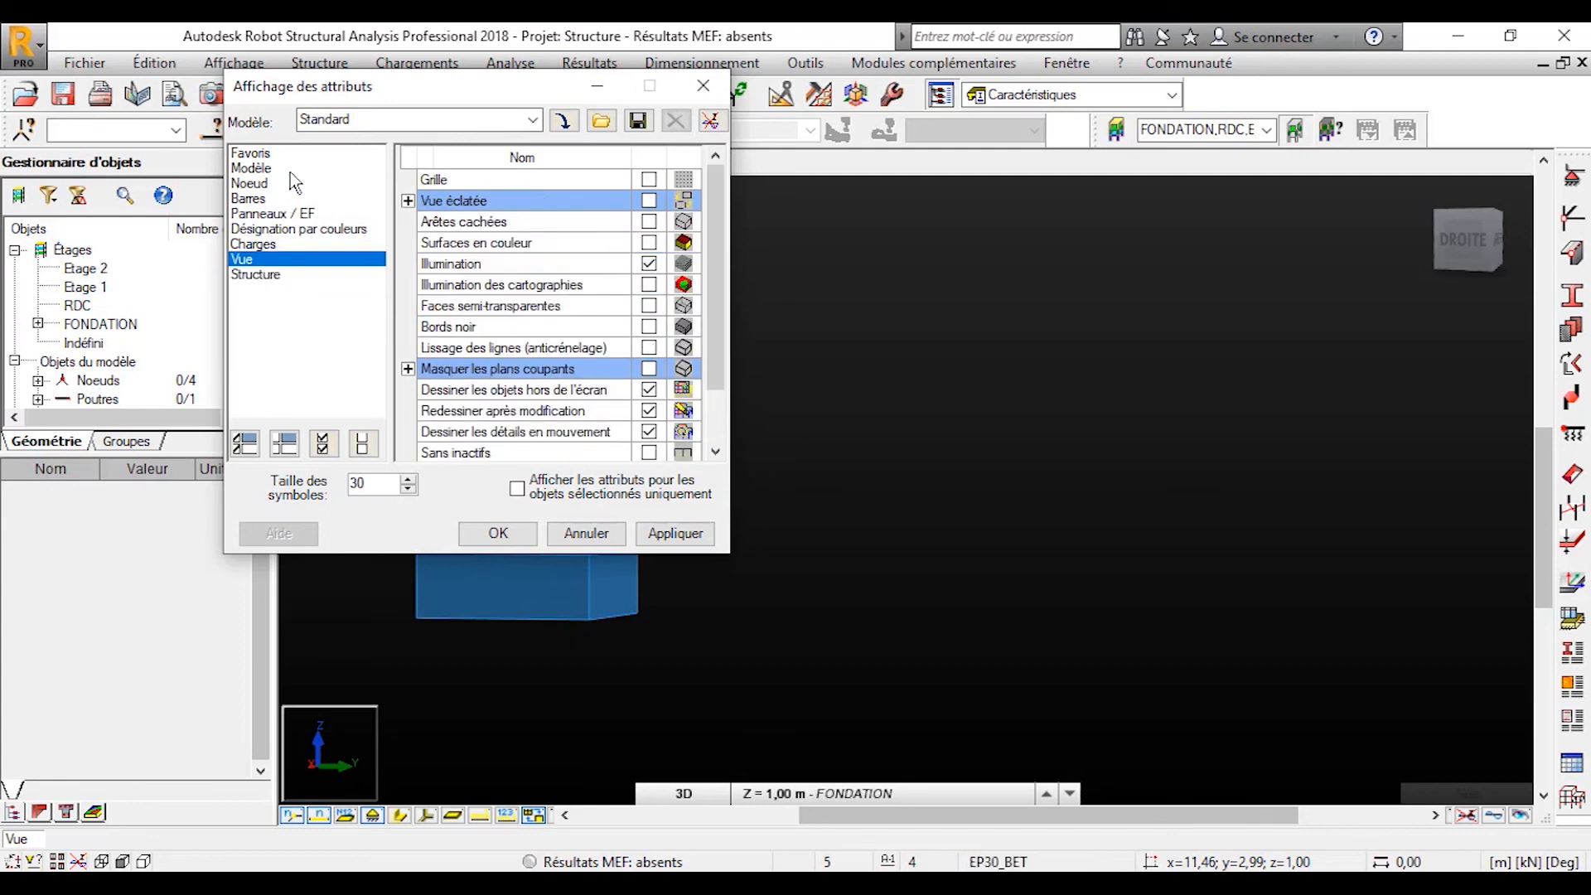
# - Enable the display of releases (Relâchements) among the model attributes, apply it and close the display attributes
pyautogui.click(288, 169)
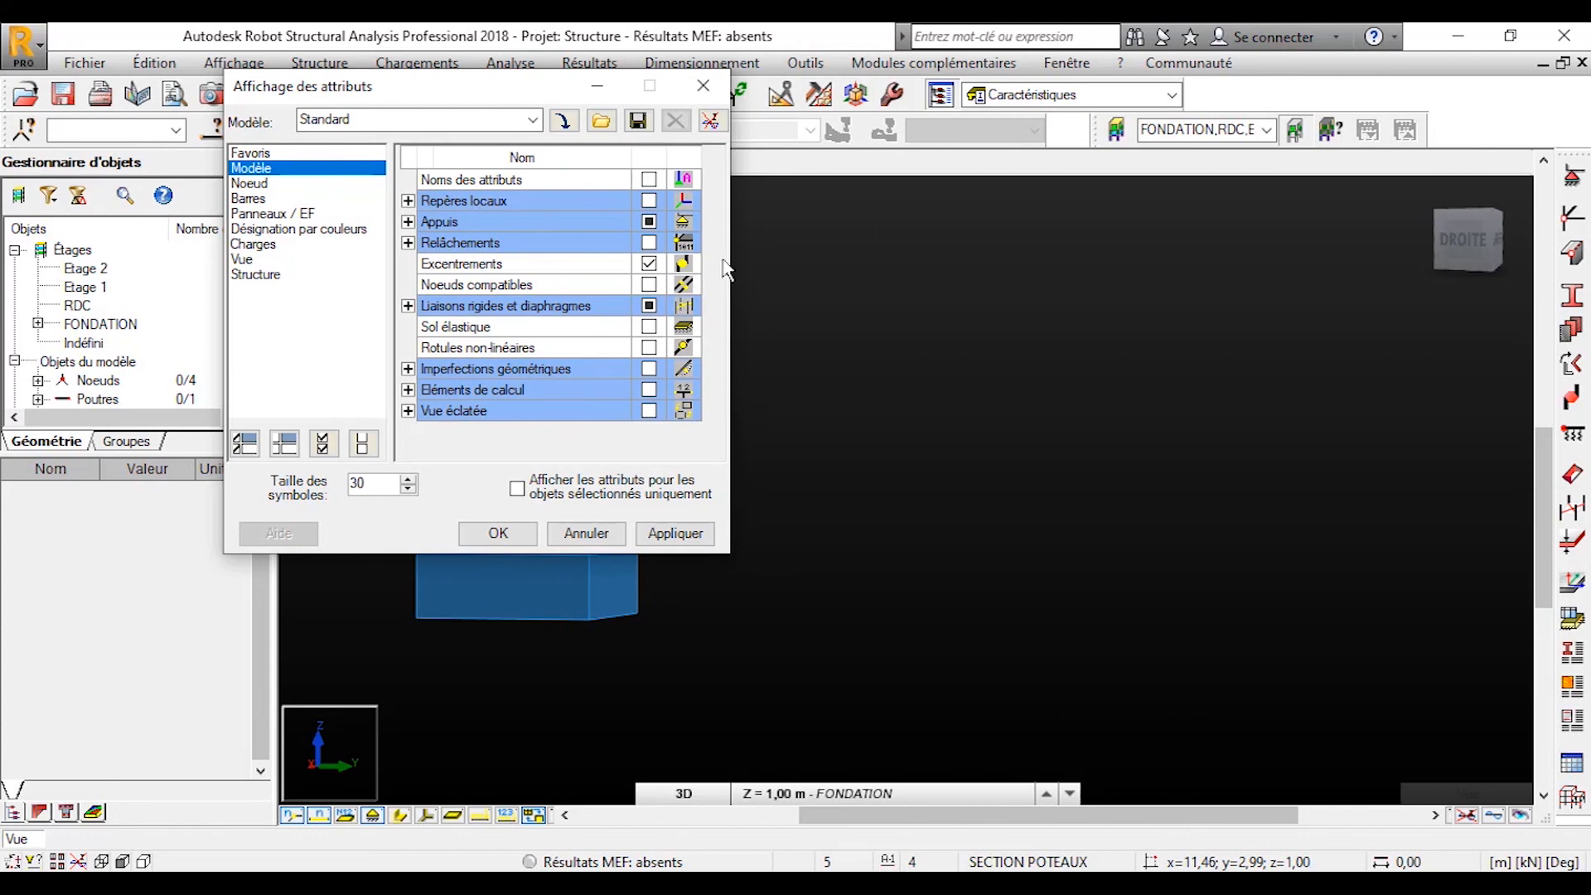
pyautogui.click(651, 243)
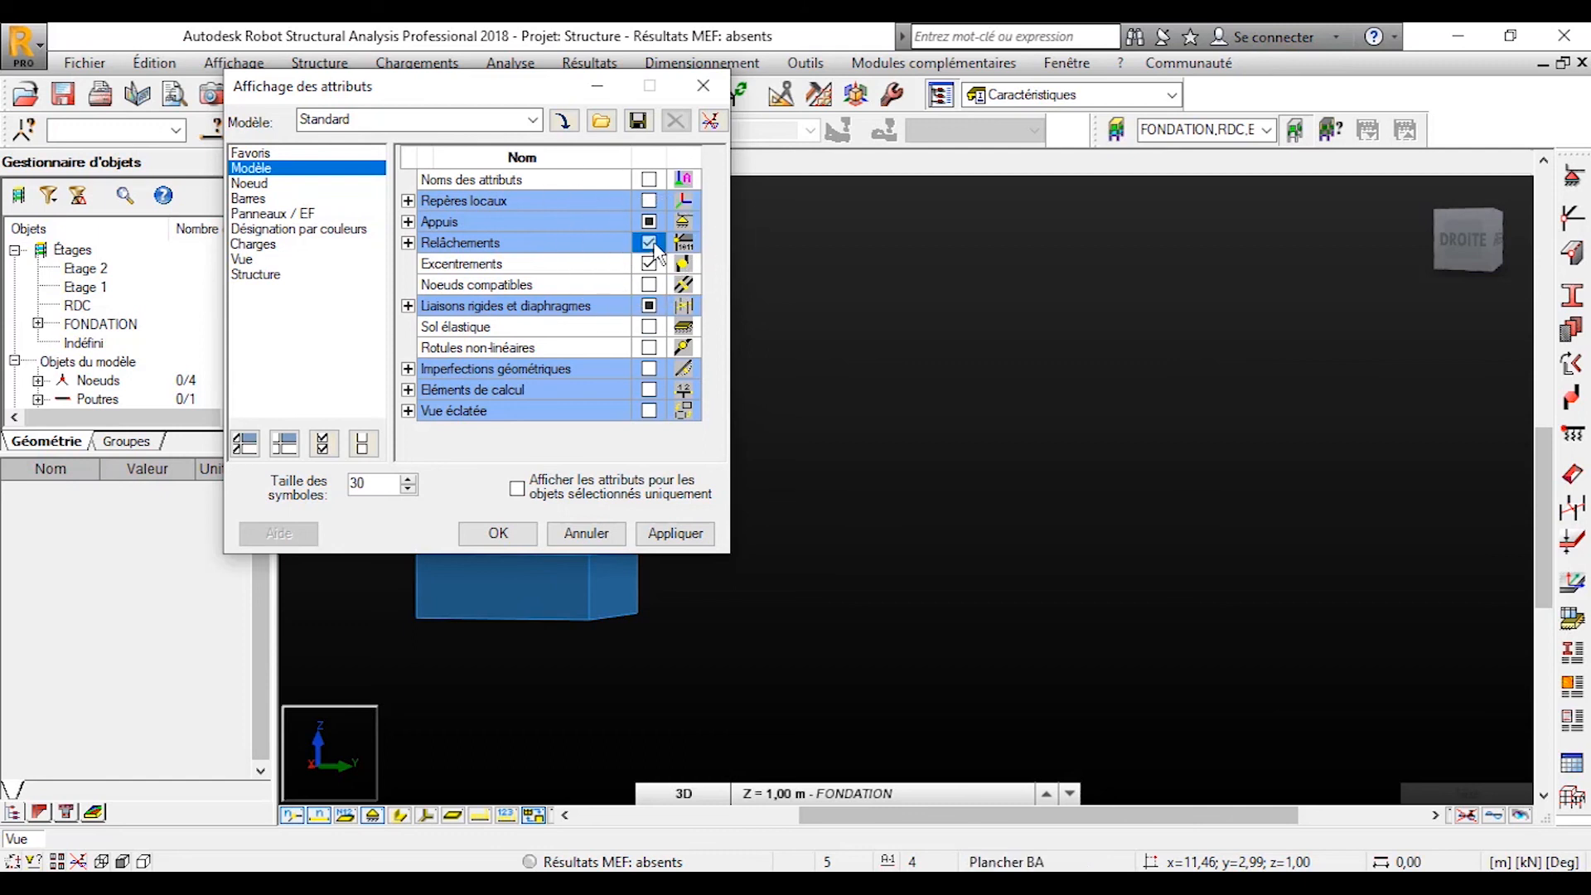
pyautogui.click(678, 535)
pyautogui.click(499, 535)
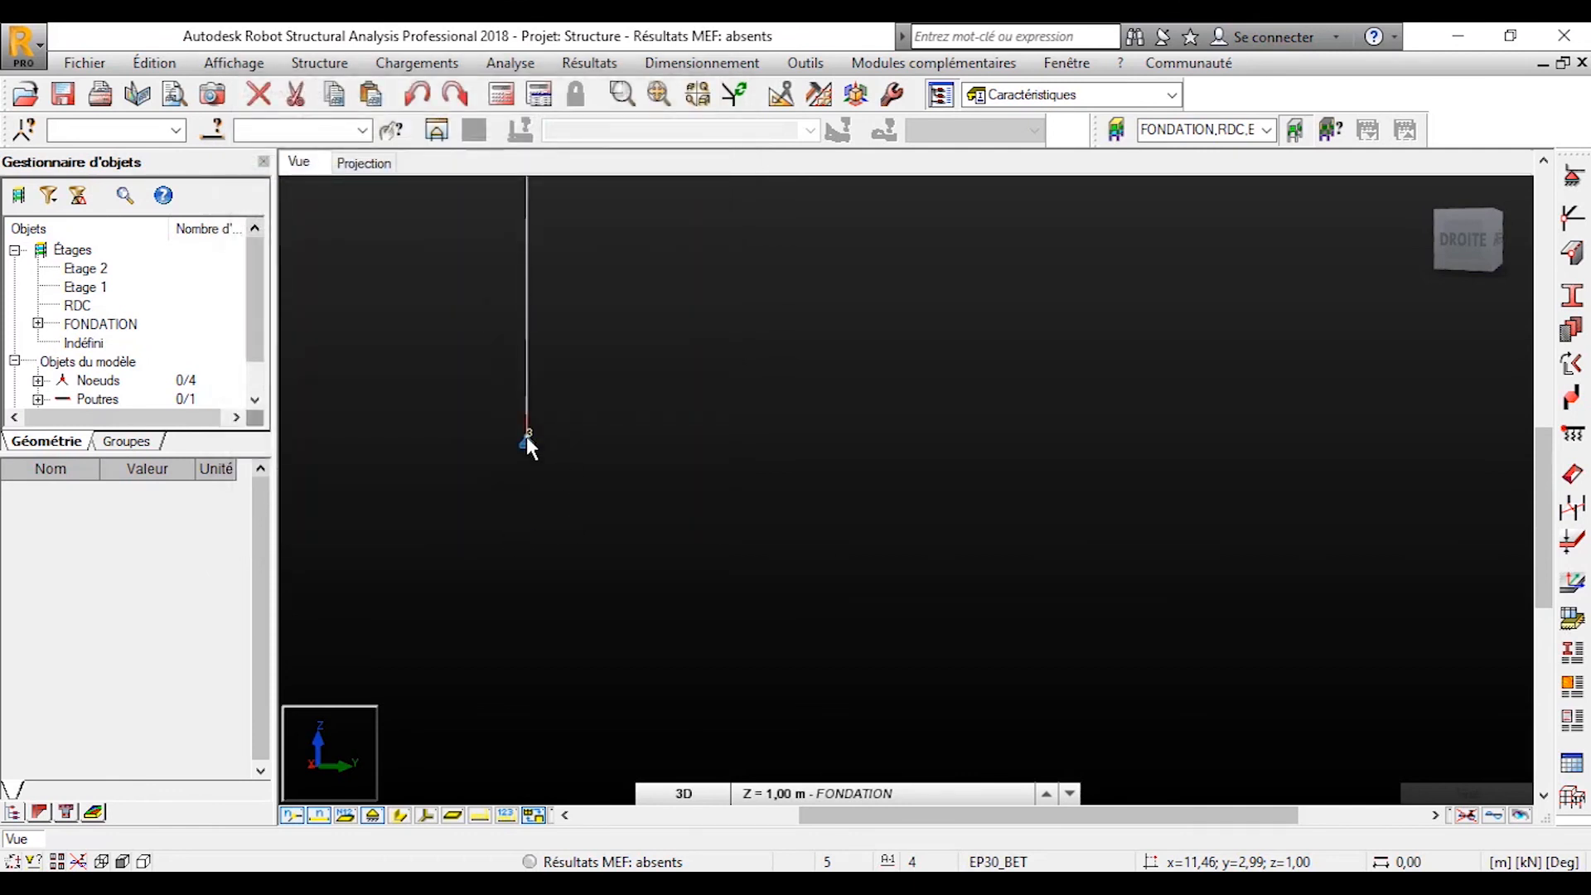